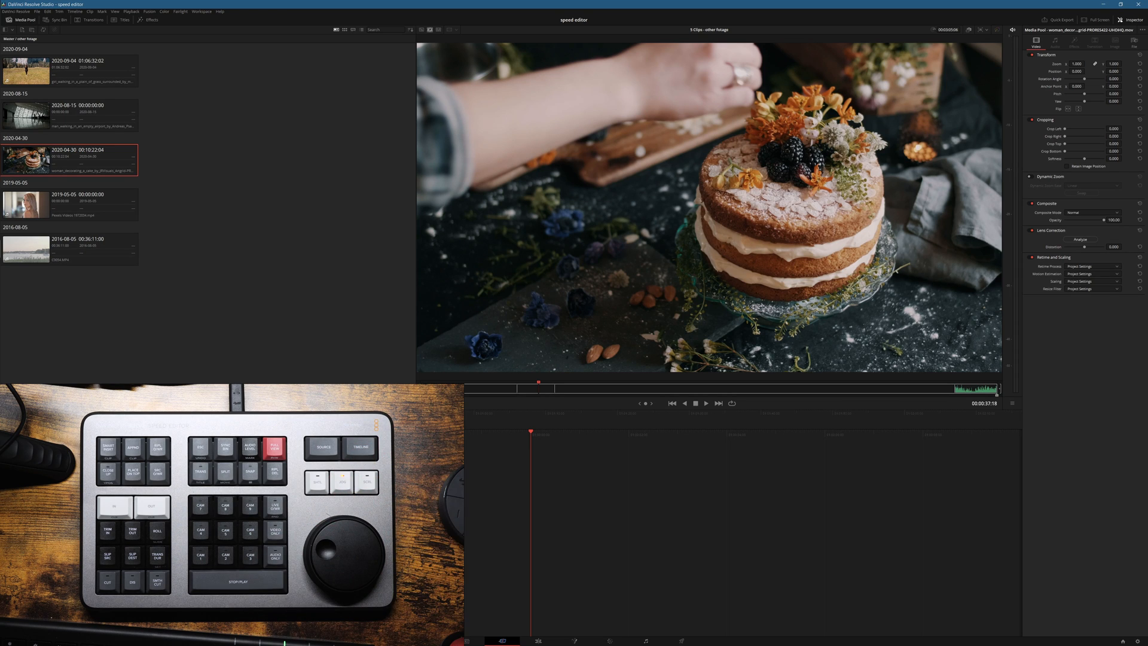
Step: Mark an in point at 00:00:33:06 in the cake-decorating clip
key("Left")
key("Left")
key("Left")
key("Left")
key("Left")
key("Left")
key("Left")
key("Left")
key("Left")
key("Left")
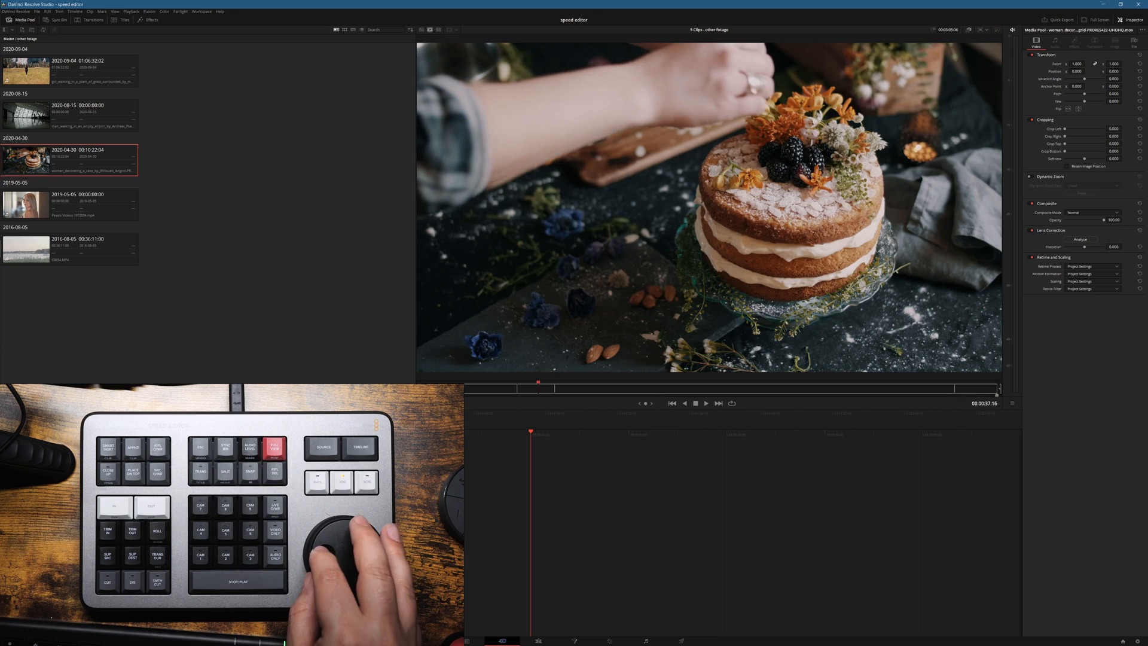
key("Left")
key("Left")
key("Left")
key("Left")
key("Left")
key("Left")
key("Left")
key("Left")
key("Left")
key("Left")
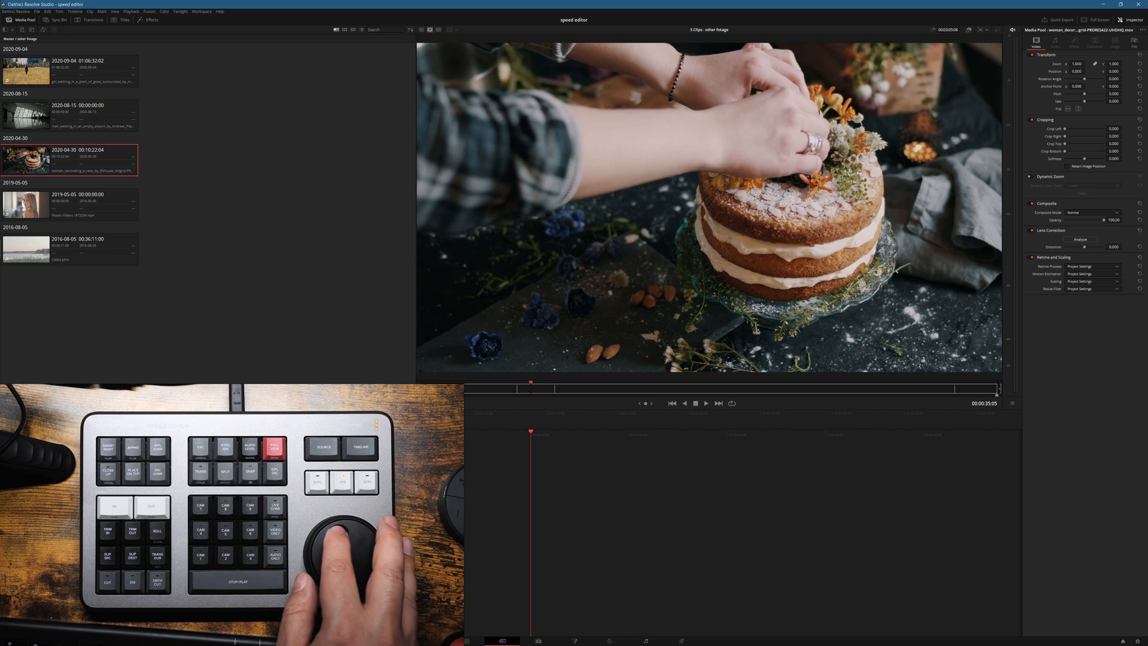
key("Right")
key("Right")
key("Right")
key("Right")
key("Right")
key("Right")
key("Right")
key("Right")
key("Right")
key("Right")
key("Right")
key("Right")
key("Right")
key("Right")
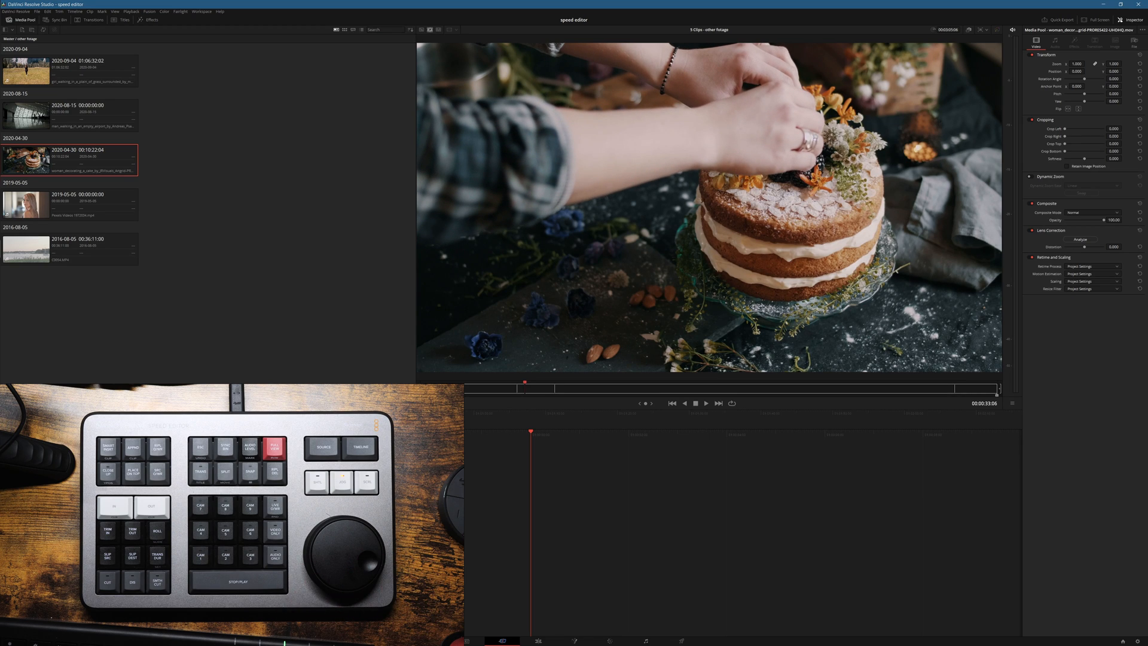
key("i")
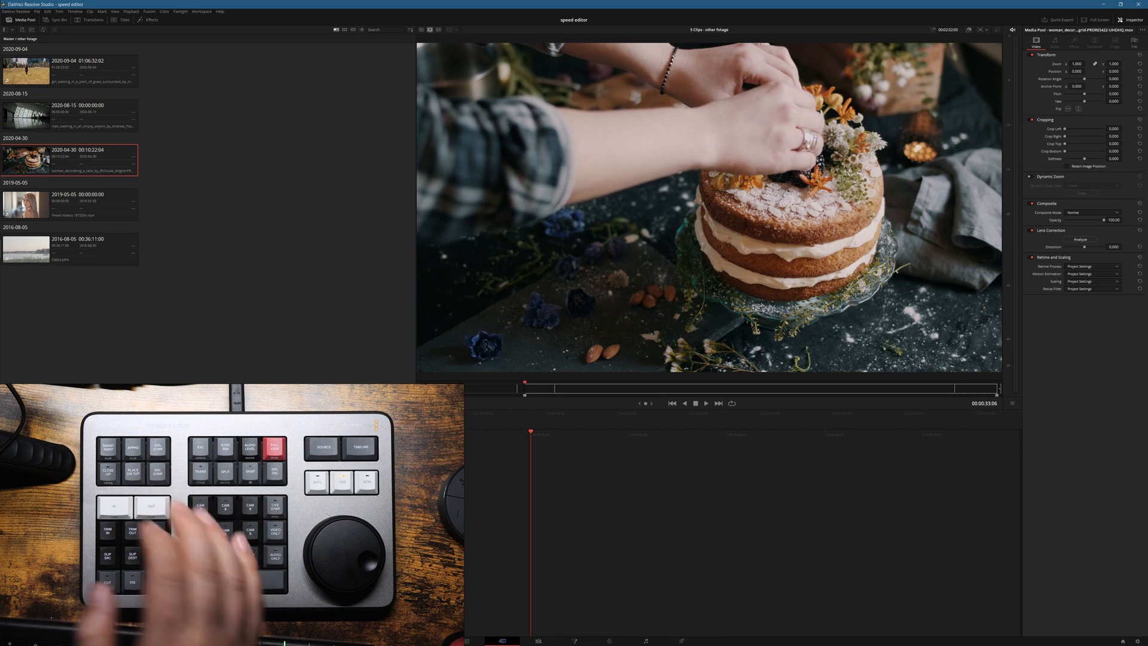
Step: Mark the out point at 00:00:37:04 in the cake-decorating clip and append the range to the timeline
key("shift+Right")
key("shift+Right")
key("shift+Right")
key("shift+Right")
key("shift+Right")
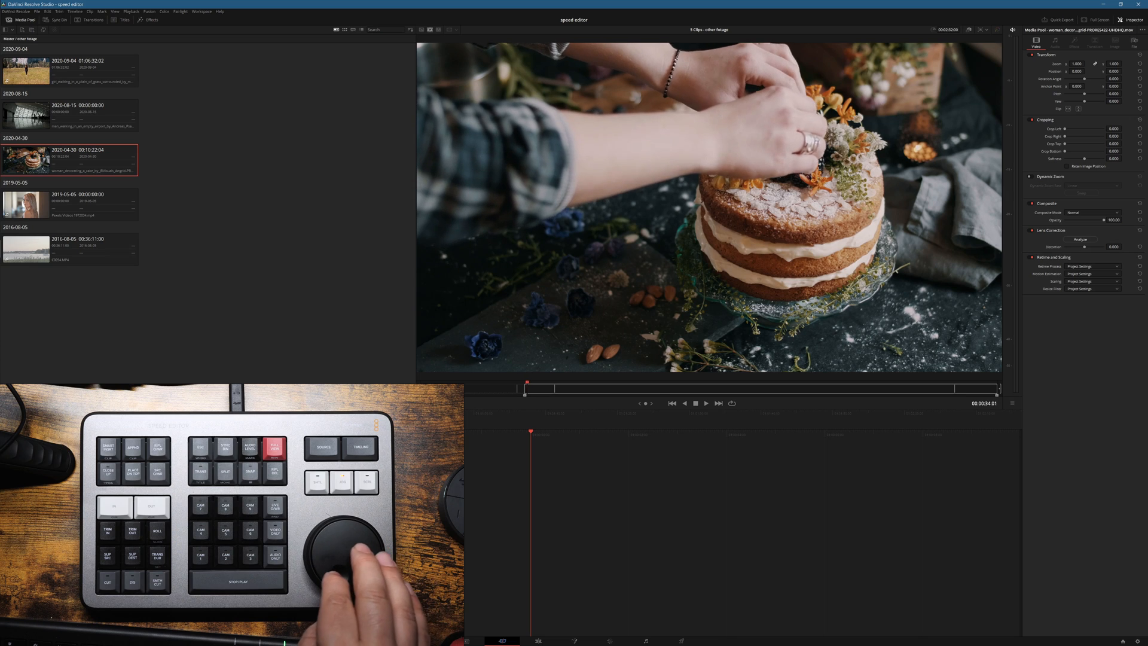
key("Right")
key("Right")
key("shift+Left")
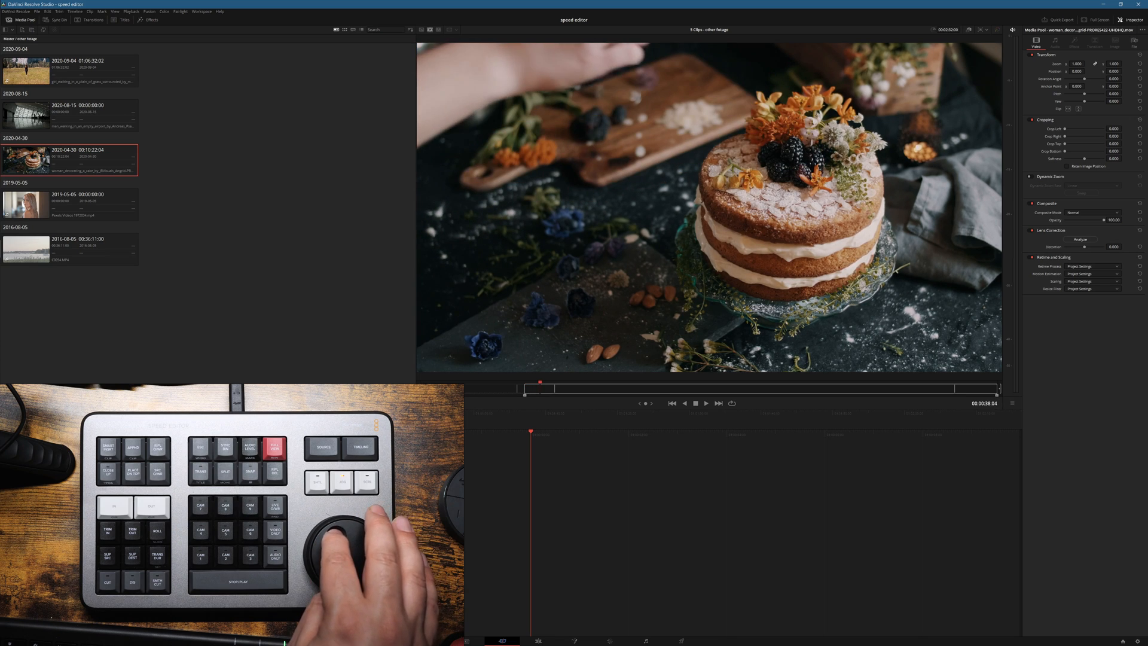
key("Right")
key("Right")
key("Right")
key("Right")
key("Right")
key("Right")
key("Right")
key("Right")
key("Right")
key("Right")
key("Right")
key("Right")
key("Right")
key("Right")
key("Left")
key("Left")
key("Left")
key("Left")
key("Left")
key("Left")
key("Left")
key("Left")
key("Left")
key("Left")
key("Left")
key("Left")
key("Left")
key("Left")
key("Left")
key("Left")
key("Left")
key("Left")
key("Left")
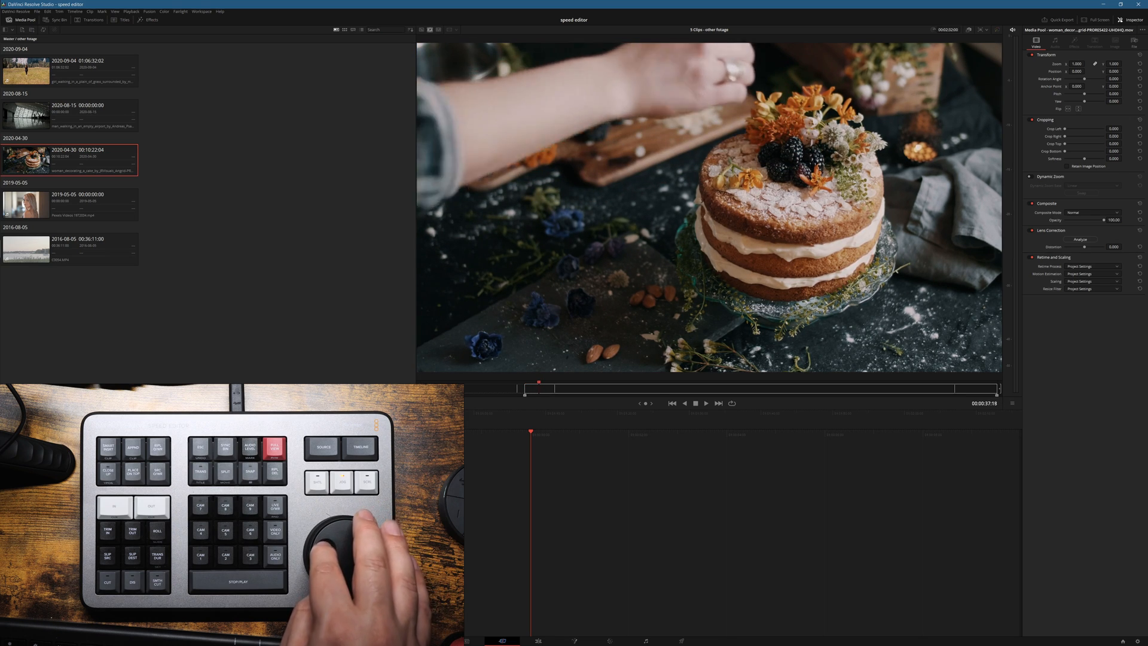
key("Right")
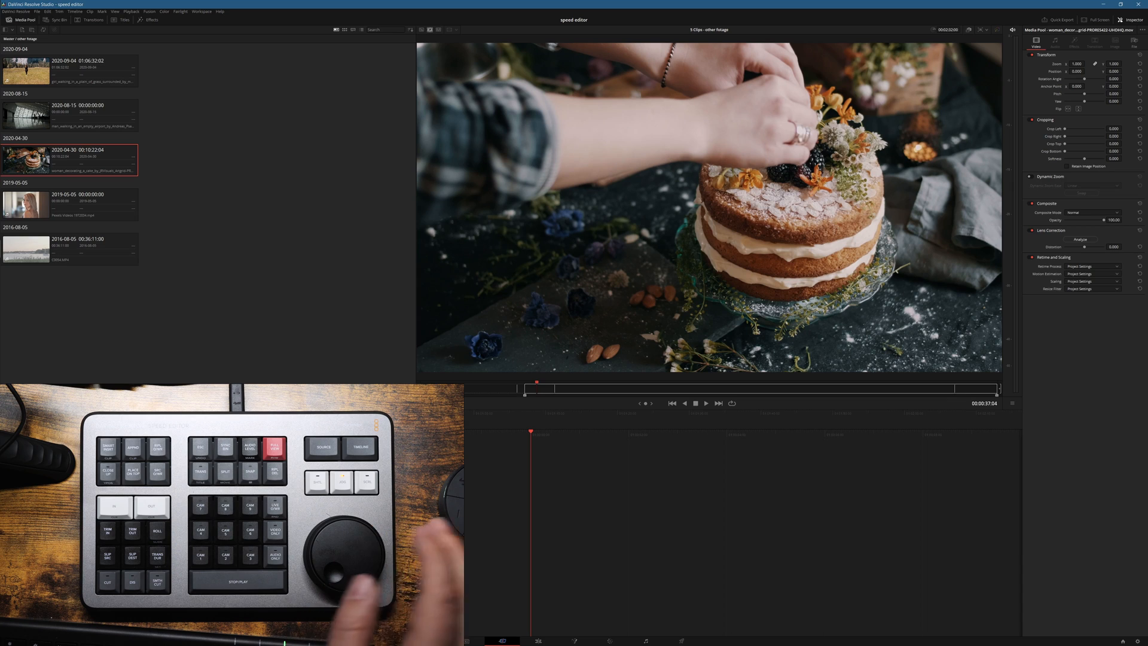
key("o")
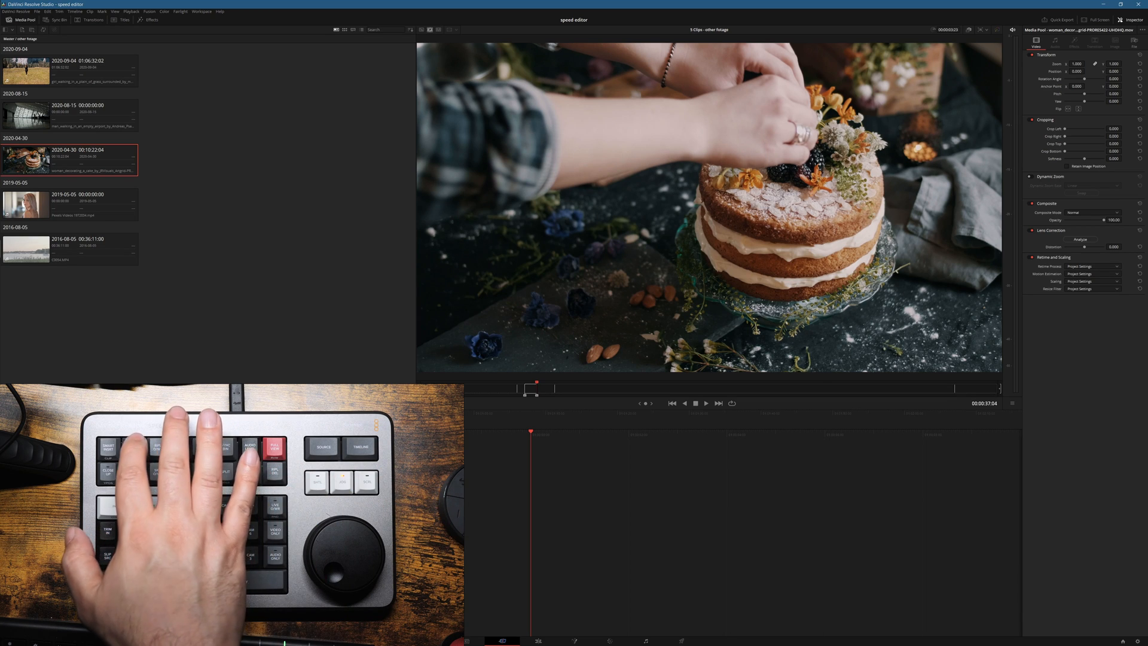
key("shift+F12")
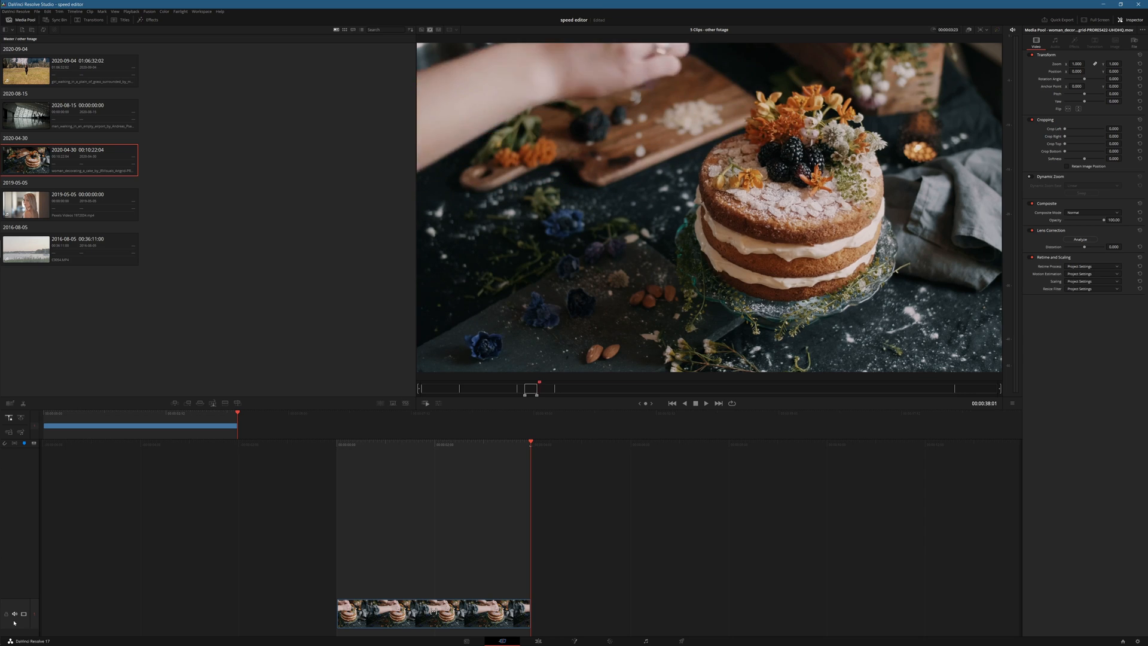
Step: Mark a range on the blonde woman's clip ending at 00:01:08:23 and append it to the timeline
key("Down")
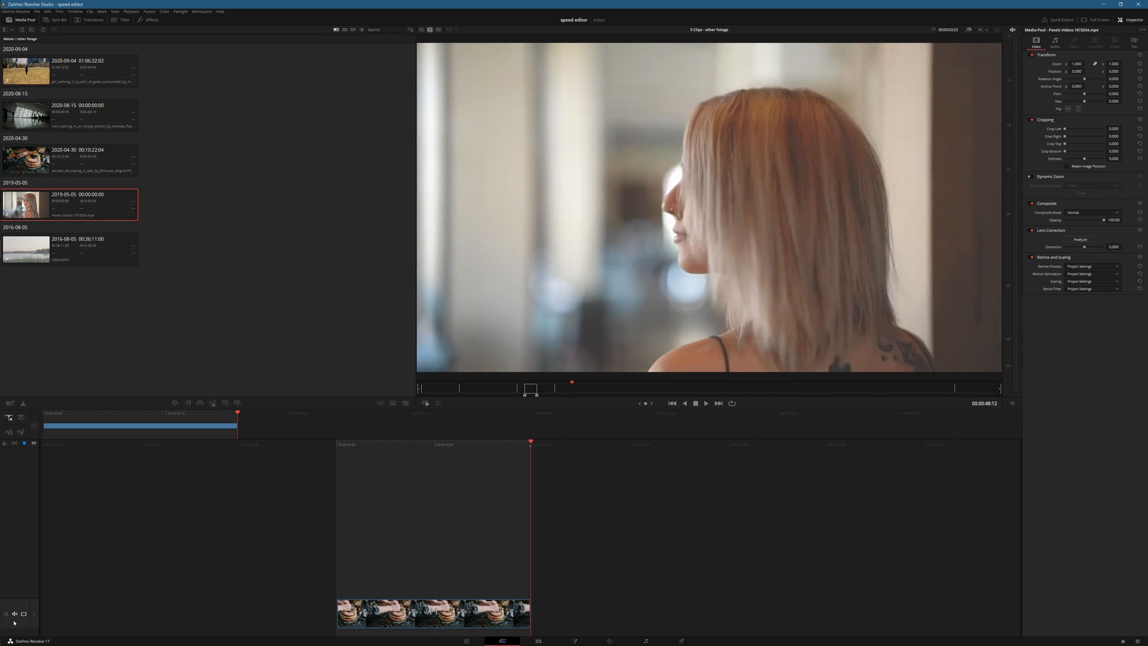
key("i")
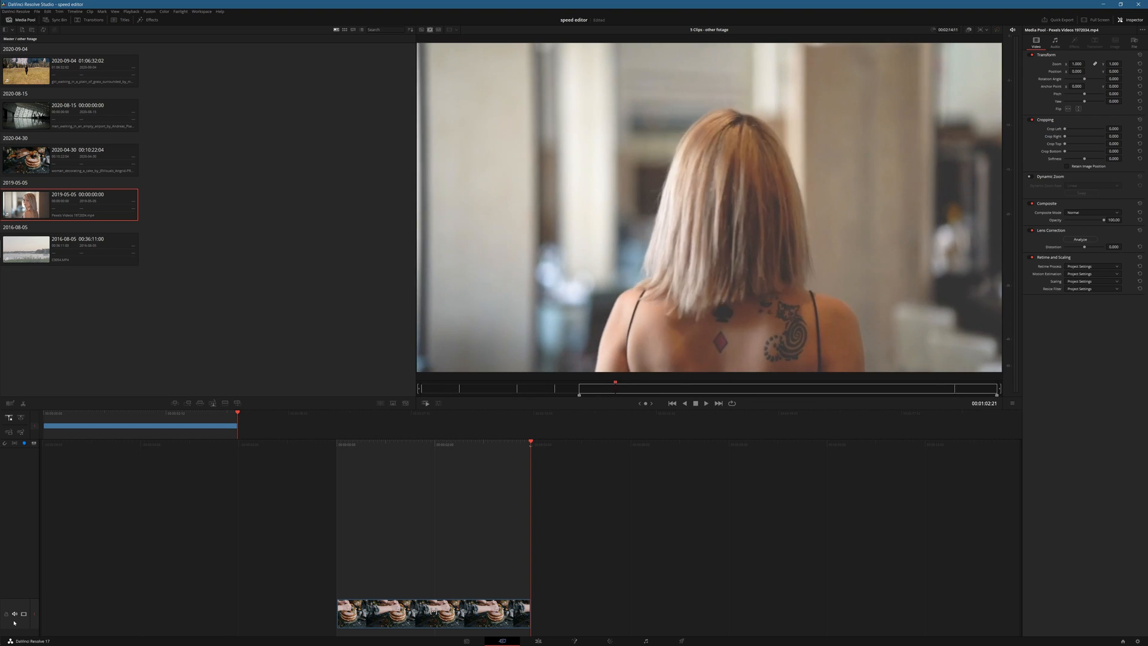
key("o")
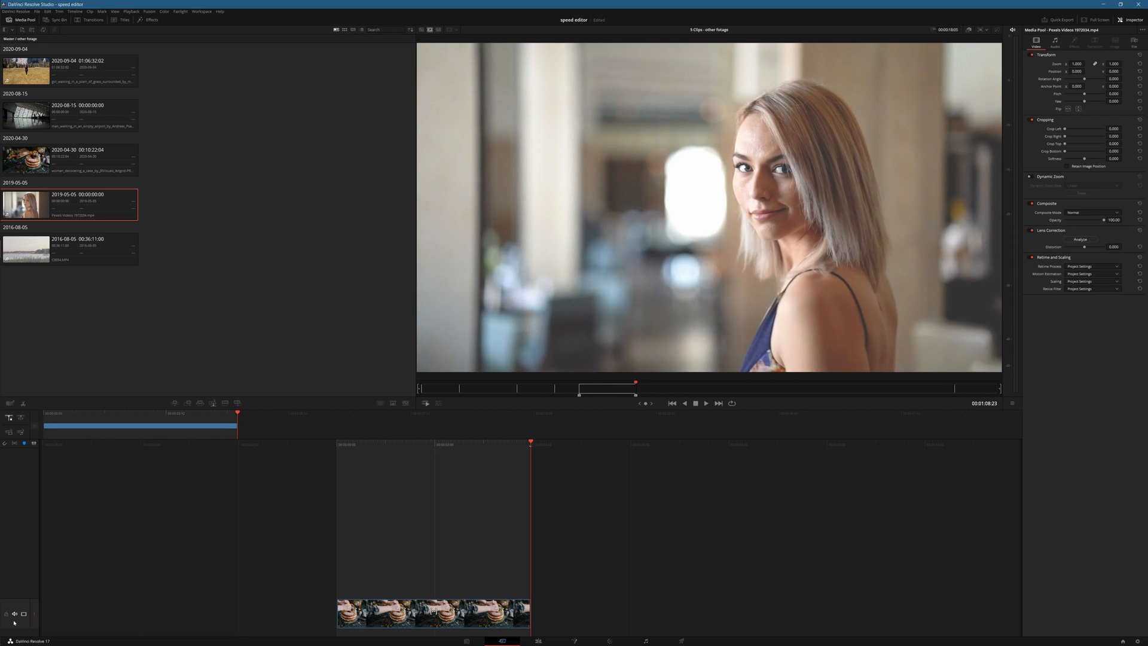
key("shift+F12")
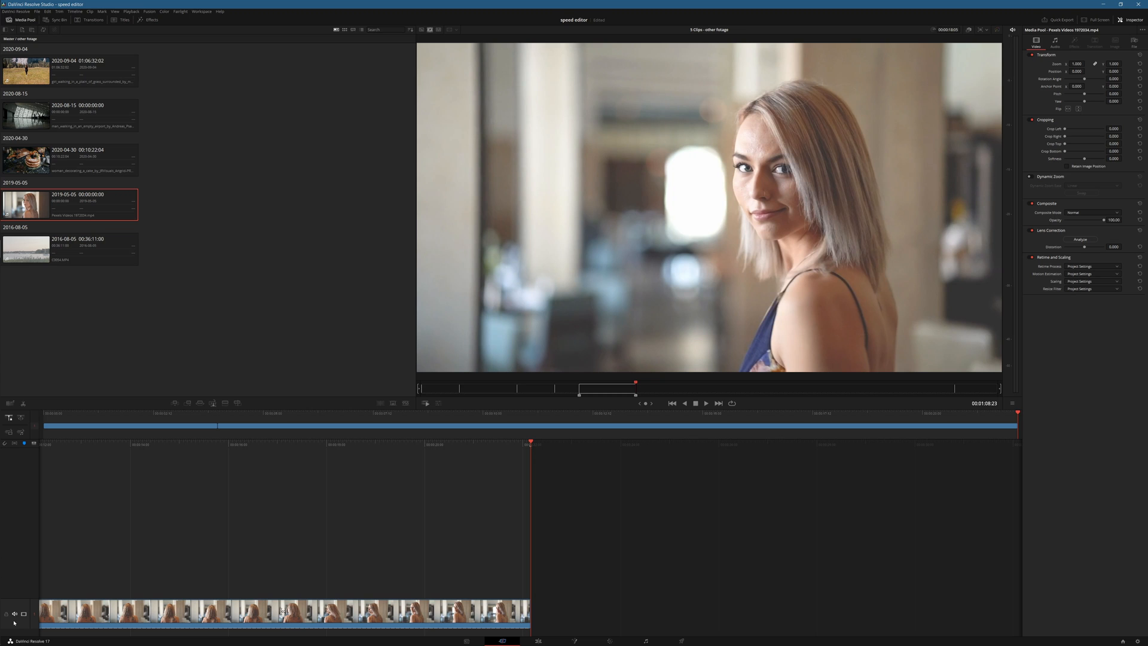
Step: Mark the airport walking clip from 00:00:19:08 to 00:00:26:11 and append it to the end of the timeline
key("j")
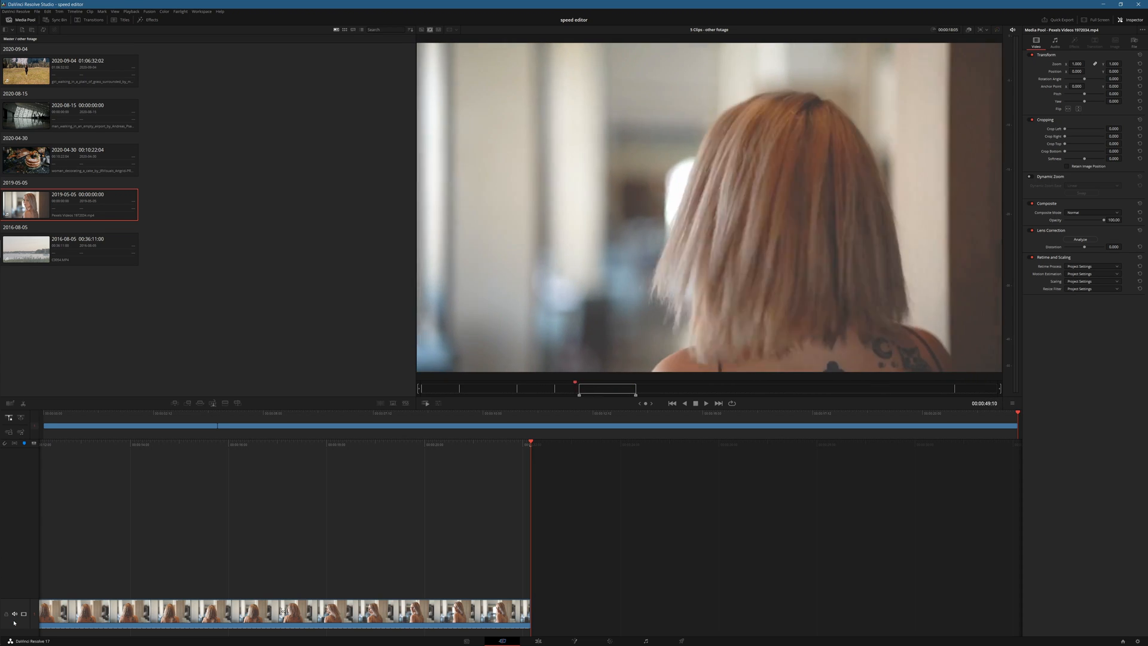
key("Up")
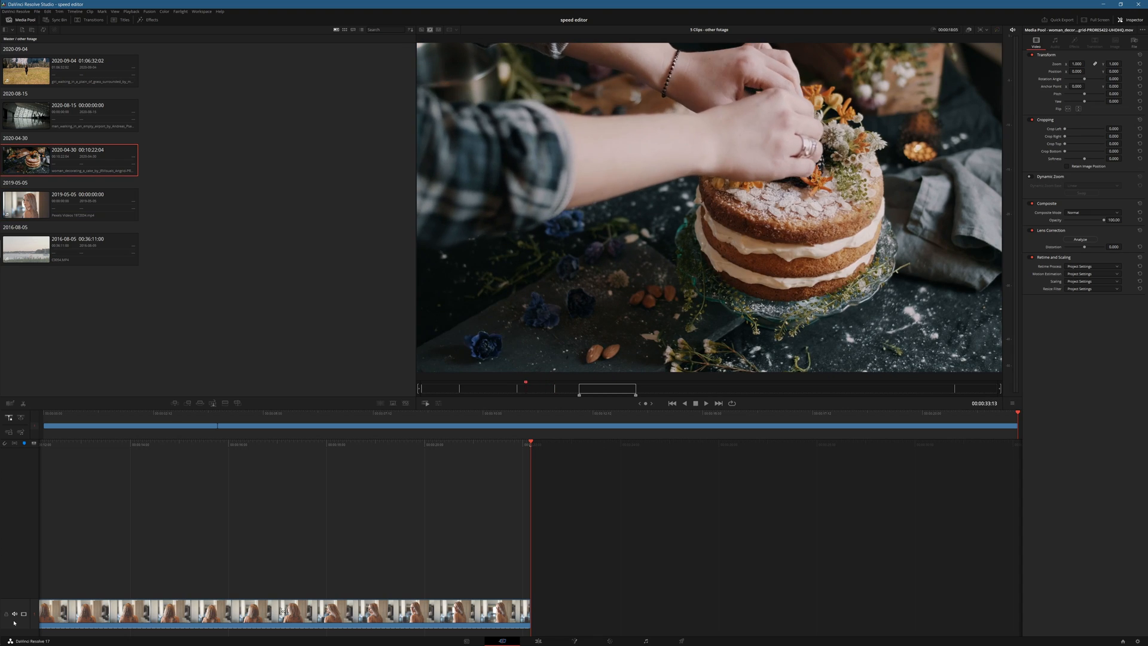
key("Up")
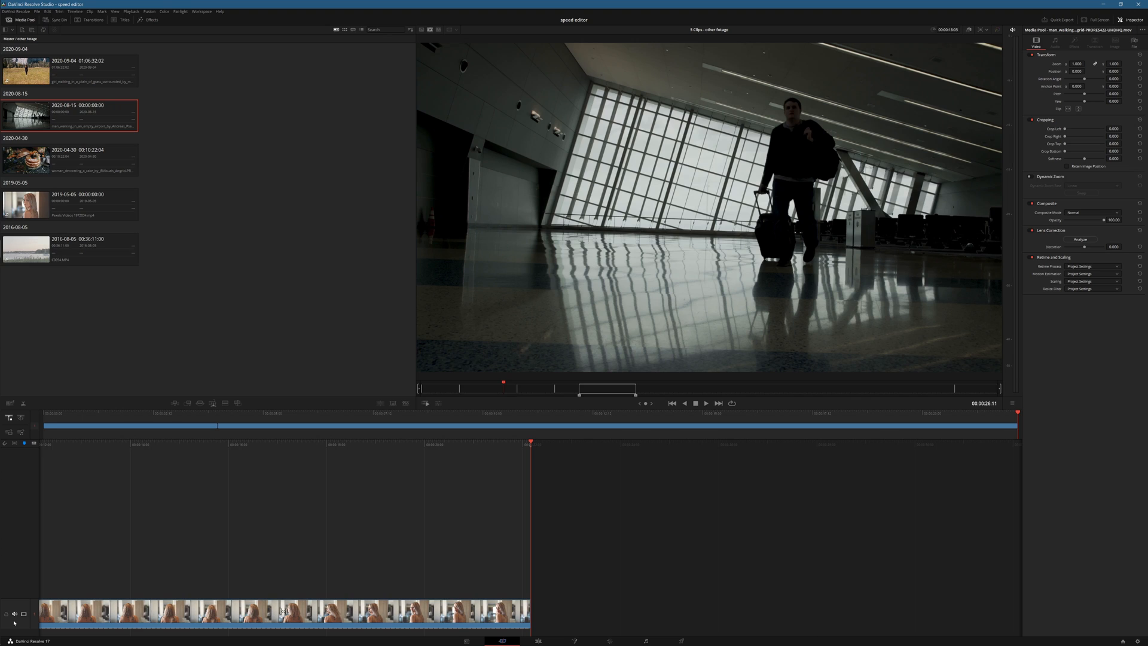
key("o")
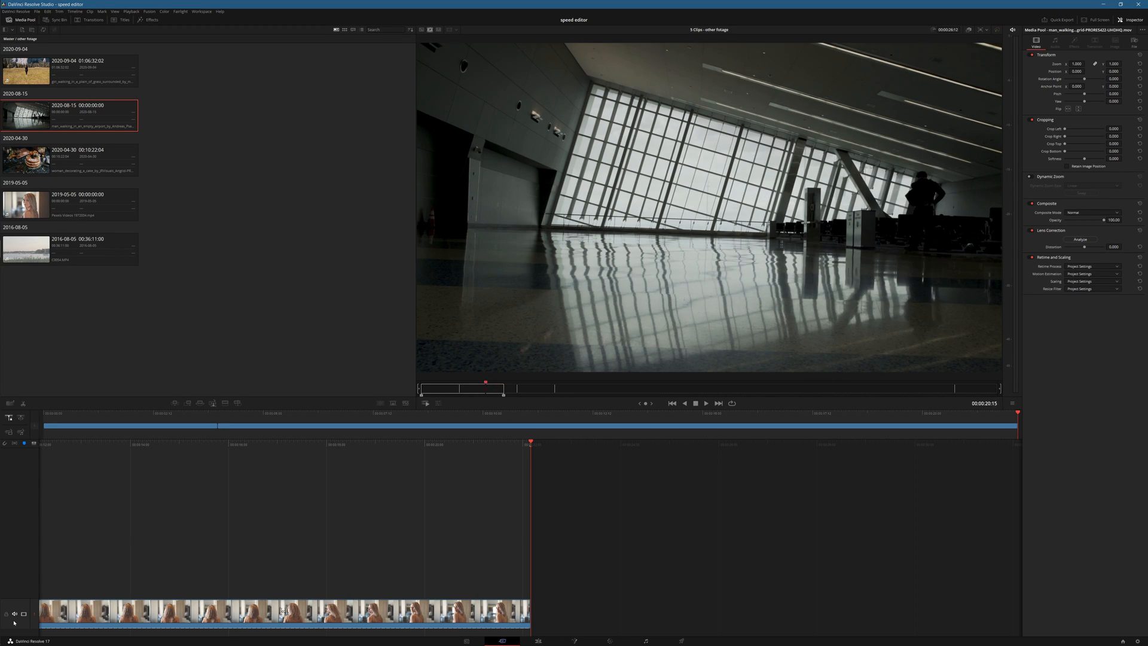
key("l")
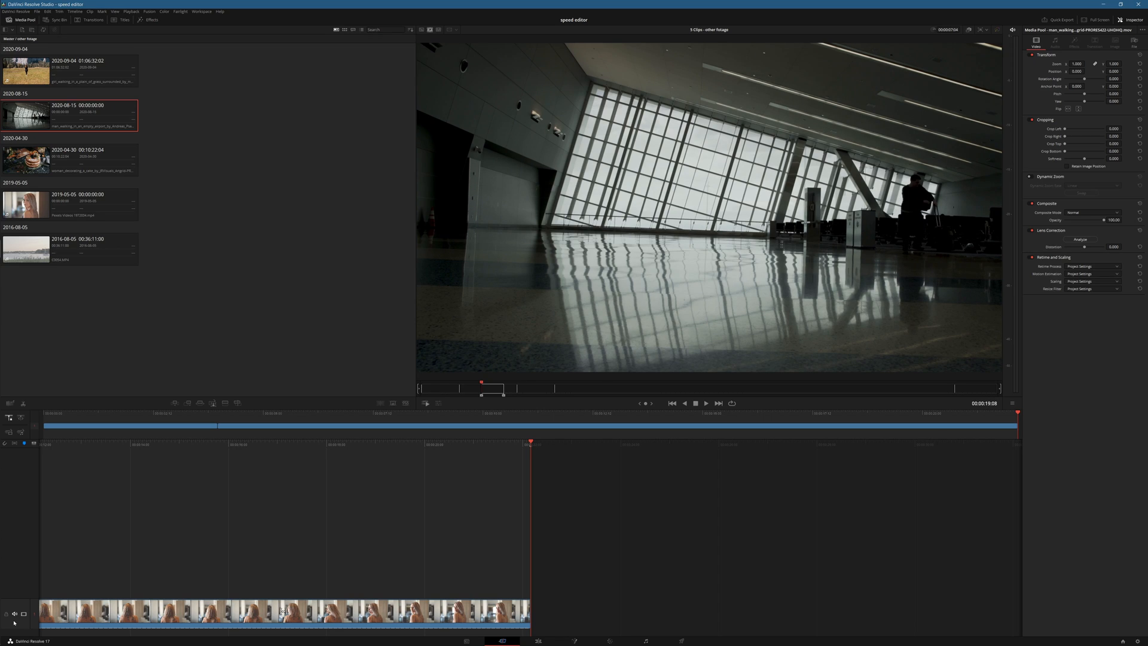
key("shift+F12")
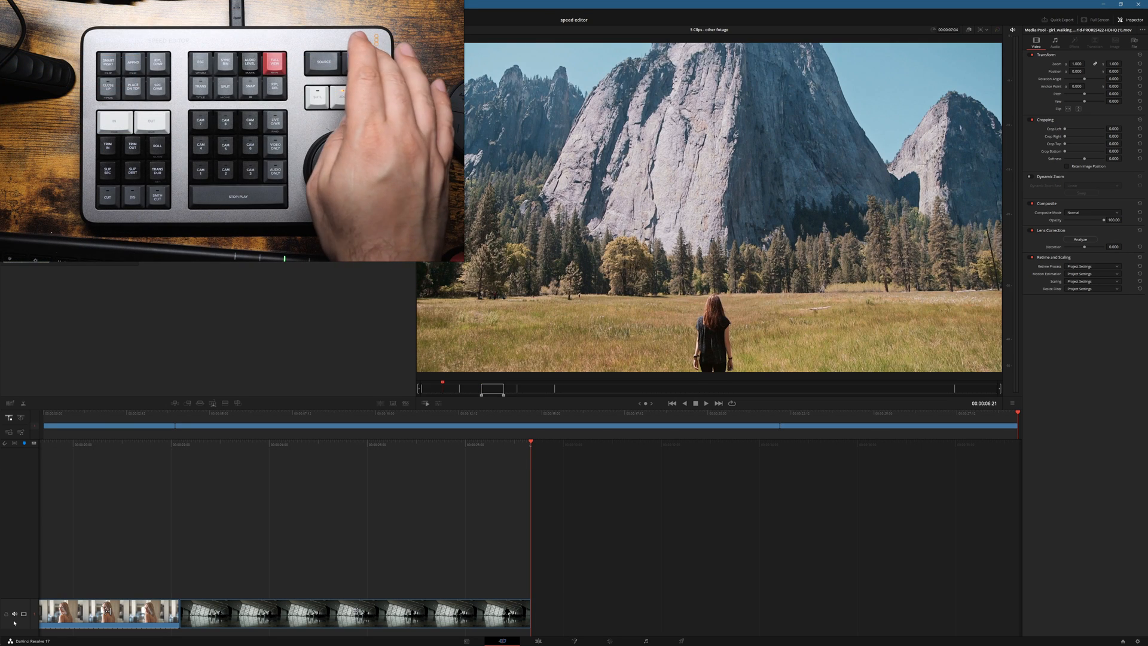
Step: Switch the viewer to the timeline and move the playhead back to 00:00:20:02, within the blonde woman's clip
key("q")
key("Left")
key("Left")
key("Left")
key("Left")
key("Left")
key("Left")
key("Left")
key("Left")
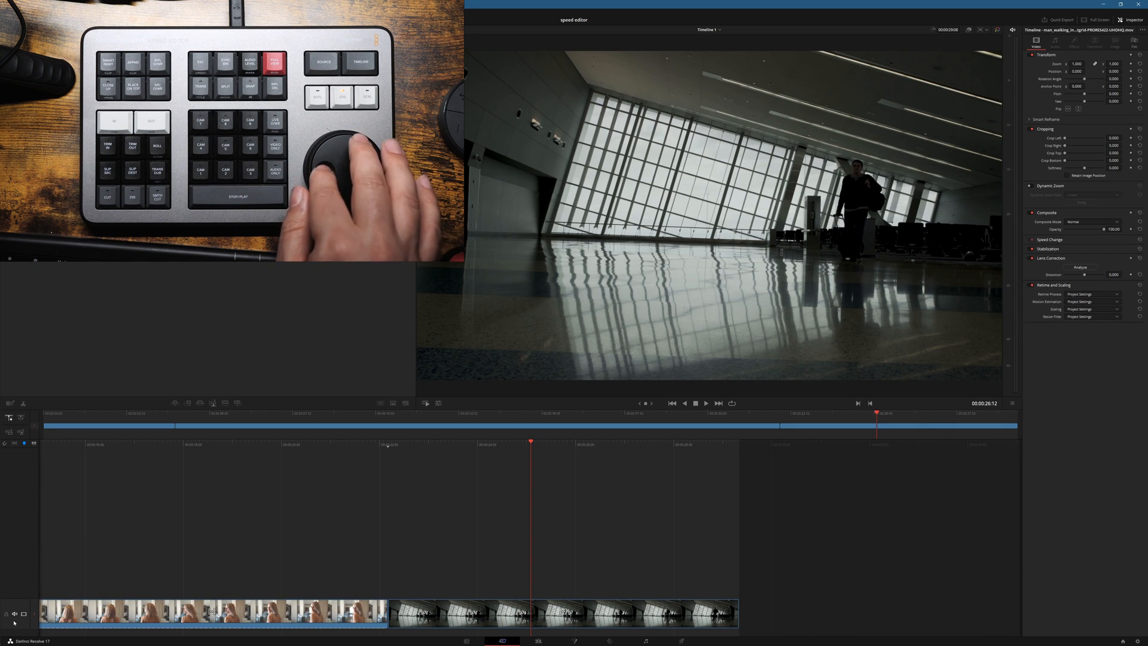
key("Left")
key("Left")
key("Left")
key("Left")
key("Left")
key("Left")
key("Left")
key("Left")
key("Left")
key("Left")
key("Left")
key("Left")
key("Left")
key("Left")
key("Left")
key("Left")
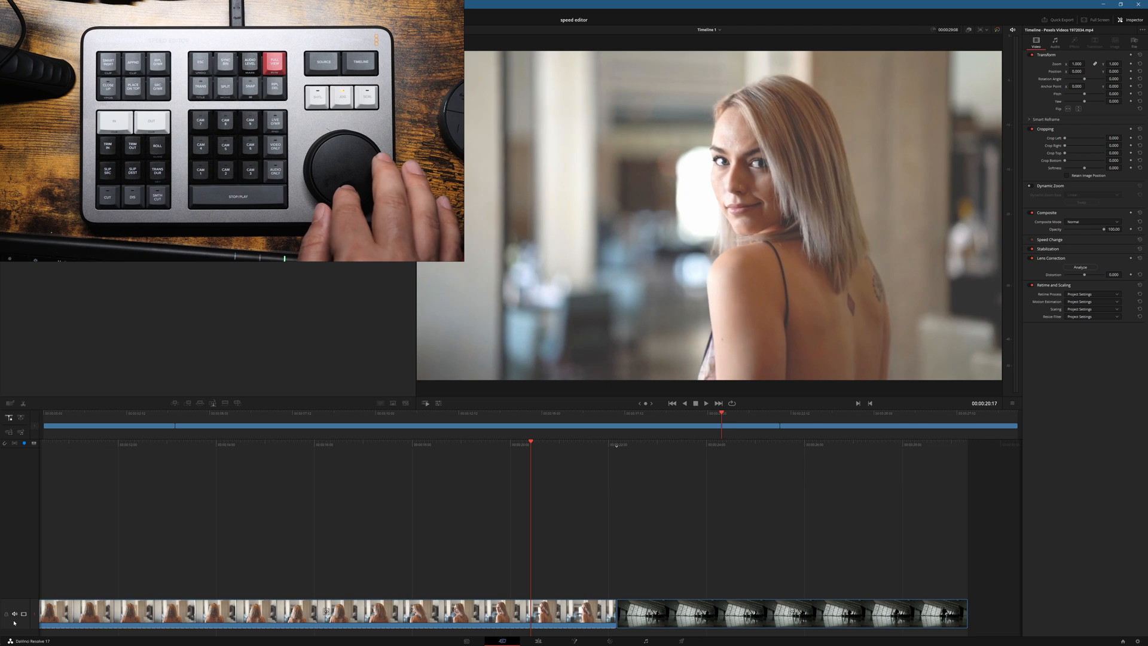
key("Left")
key("Left")
key("Left")
key("Left")
key("Left")
key("Left")
key("Left")
key("Left")
key("Left")
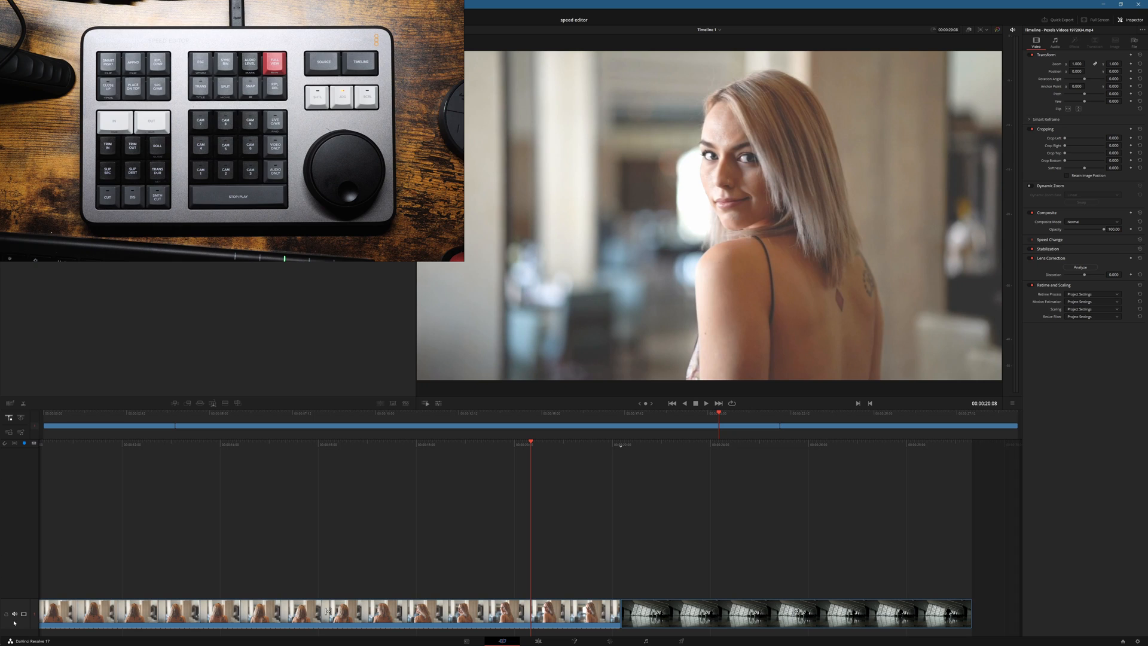
key("Left")
key("Left")
key("Left")
key("Left")
key("Left")
key("Left")
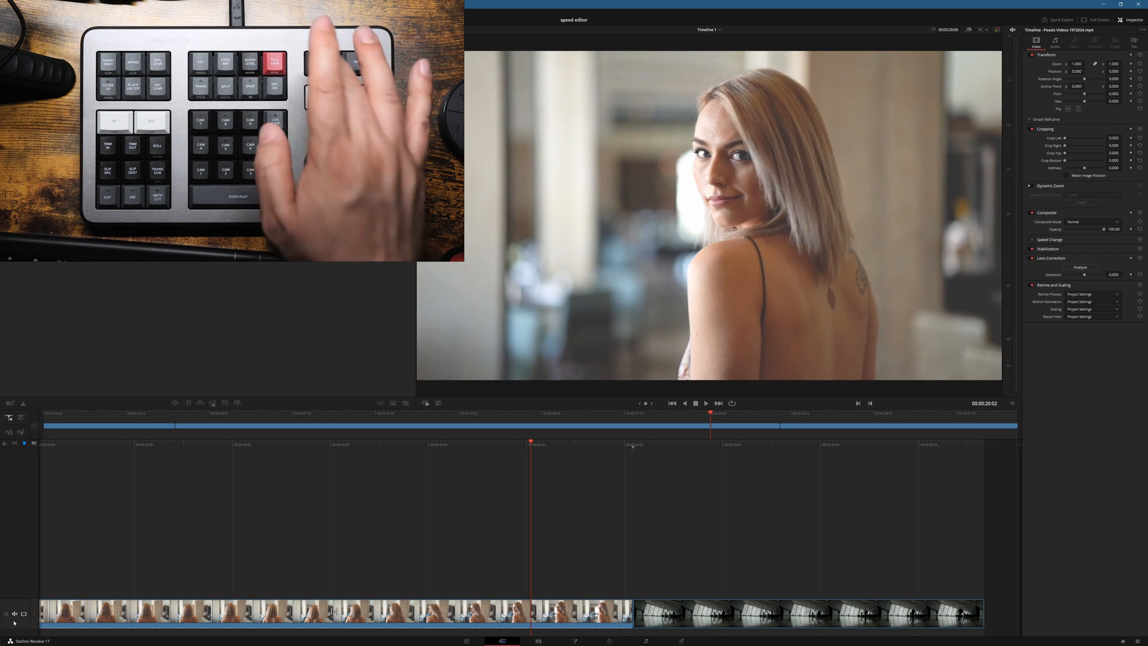
Step: Return to the source footage and scrub through the clip of the girl walking toward the mountain
key("q")
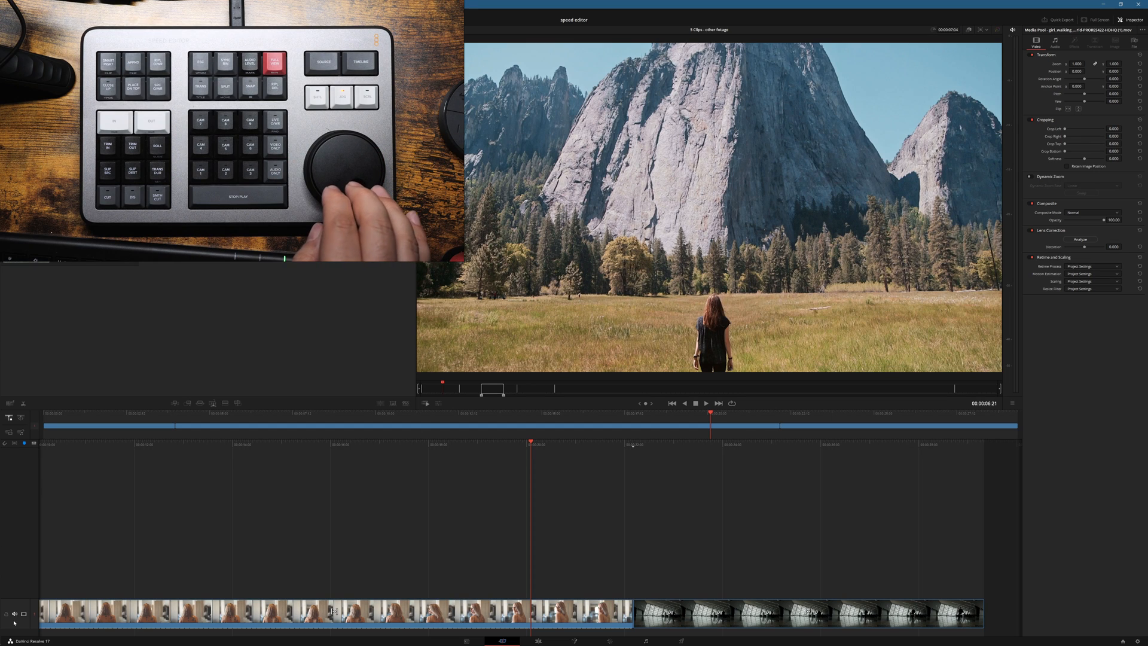
key("Left")
key("Left")
key("Left")
key("Left")
key("Left")
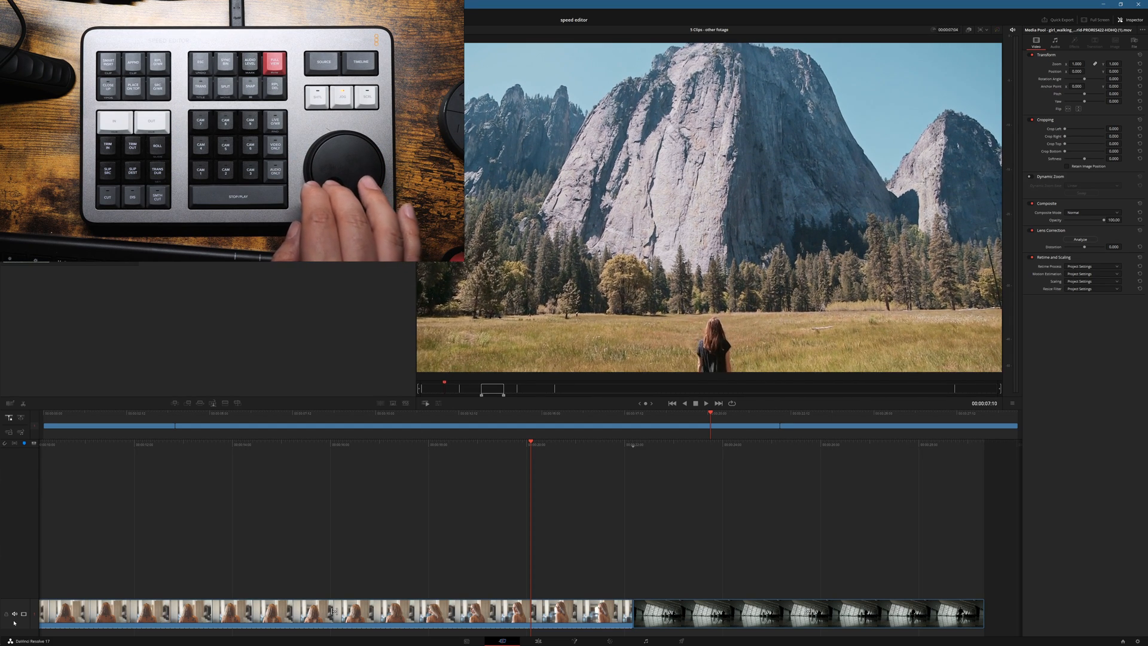
key("Right")
key("Right")
key("Right")
key("Right")
key("Right")
key("Right")
key("Right")
key("Right")
key("Right")
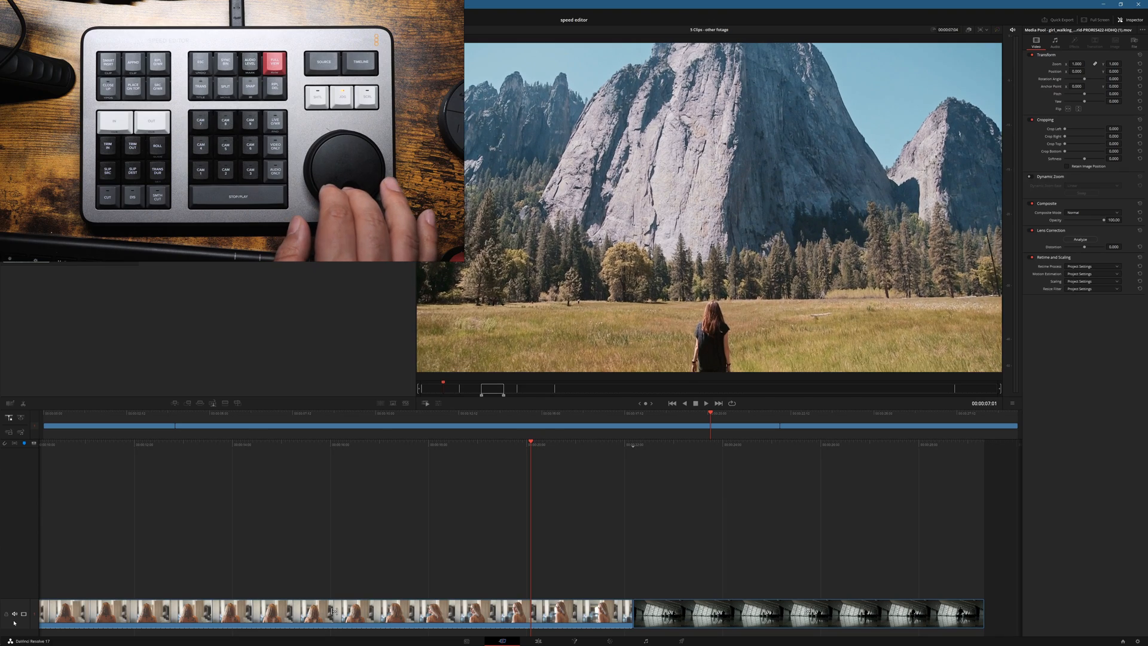
key("j")
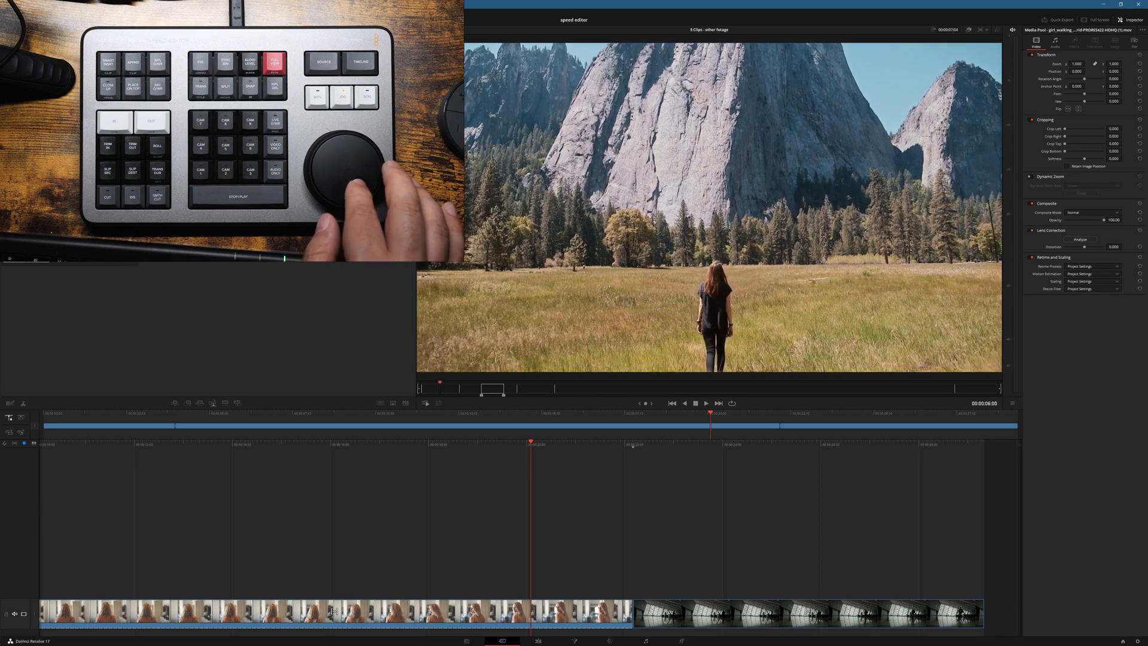
key("Left")
key("Left")
key("Left")
key("Left")
key("Left")
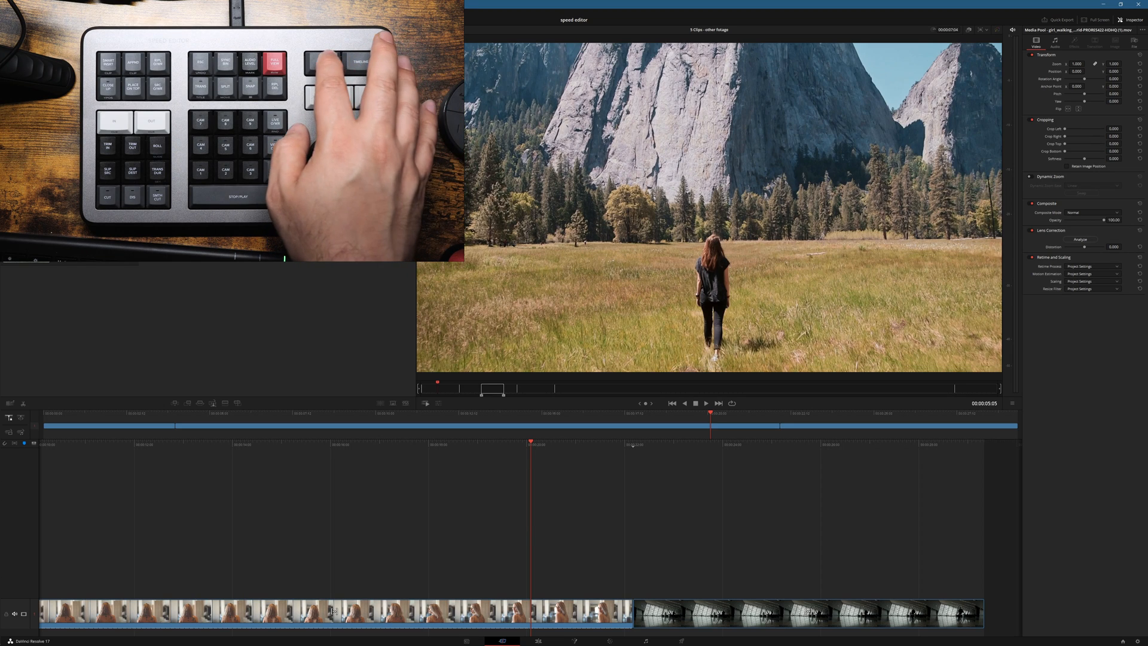
key("q")
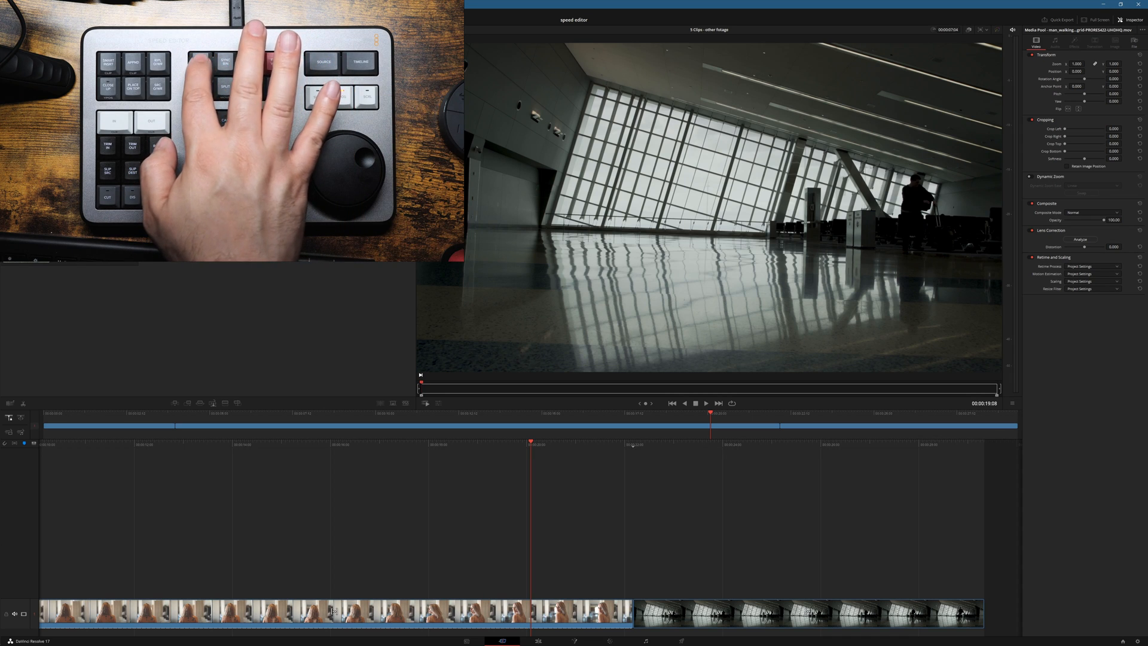
key("q")
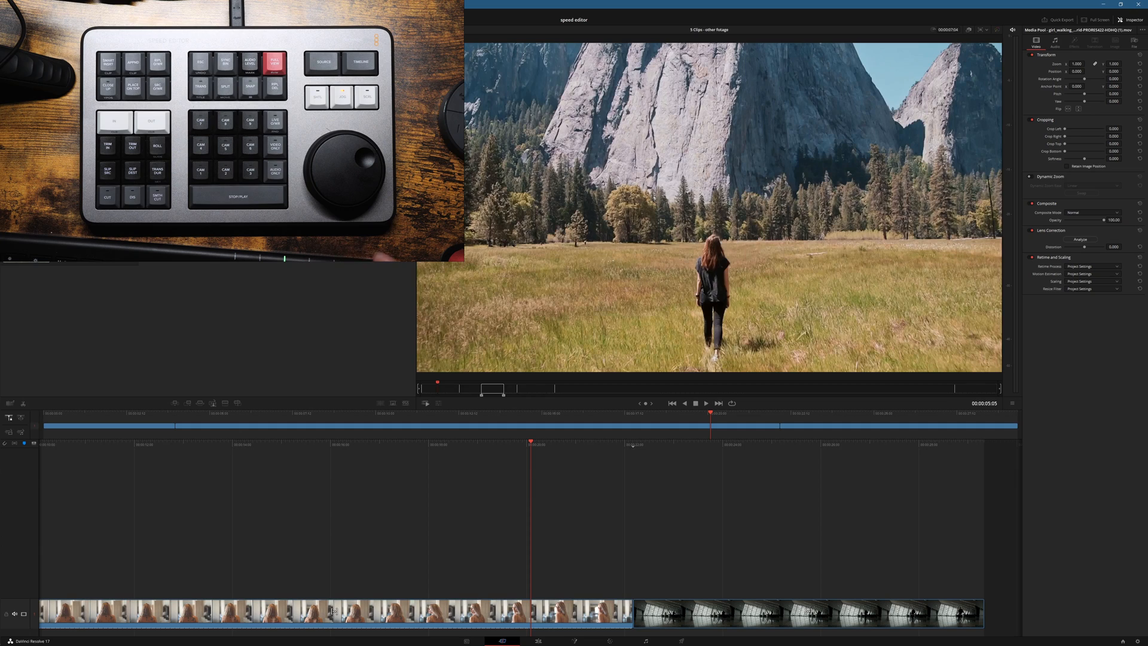
Step: Mark the clip of the girl walking in the meadow from 00:00:04:20 to 00:00:08:00 and view the marked range
key("Left")
key("Left")
key("Left")
key("Left")
key("Left")
key("Left")
key("Left")
key("Left")
key("Left")
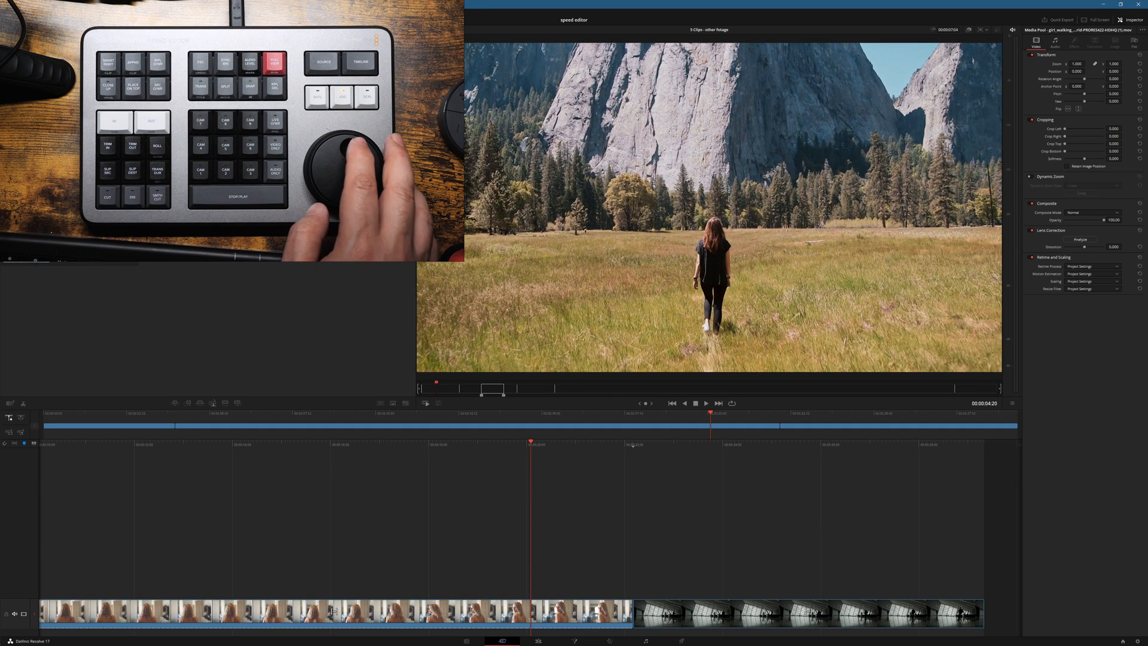
key("i")
key("Right")
key("Right")
key("Right")
key("Right")
key("Right")
key("Right")
key("Right")
key("Right")
key("Right")
key("Right")
key("Right")
key("Right")
key("Right")
key("Right")
key("Right")
key("Right")
key("Right")
key("Right")
key("Right")
key("Right")
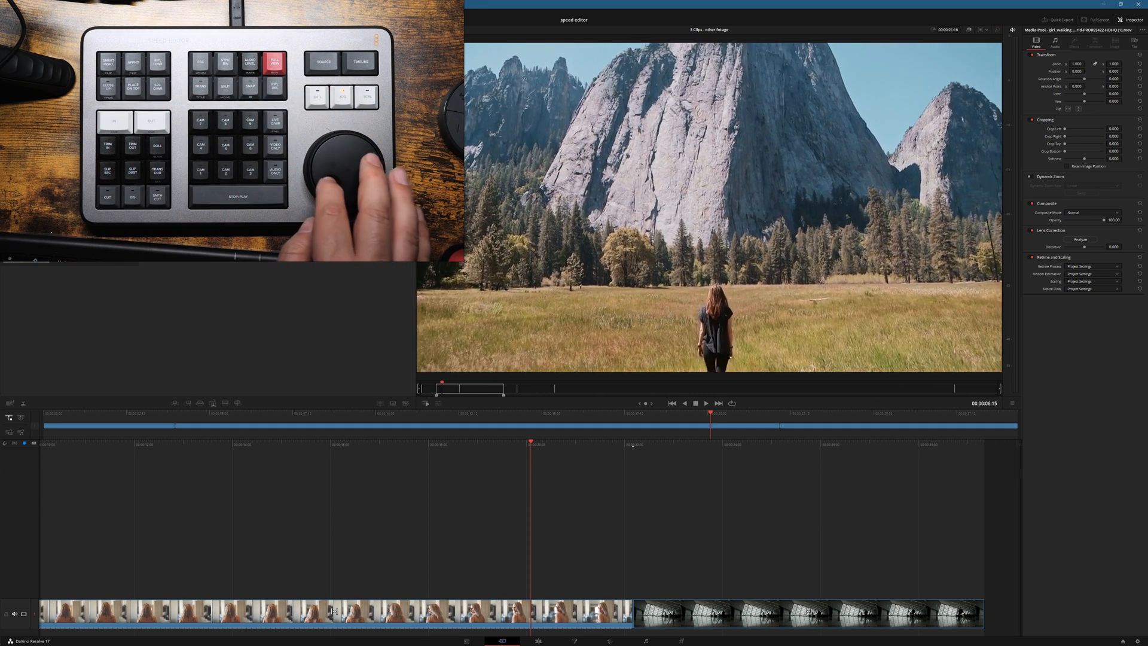
key("Right")
key("Right")
key("Right")
key("Right")
key("Right")
key("Right")
key("Right")
key("Right")
key("Right")
key("Right")
key("Right")
key("Right")
key("Right")
key("Right")
key("Right")
key("Right")
key("Right")
key("Right")
key("Right")
key("Right")
key("o")
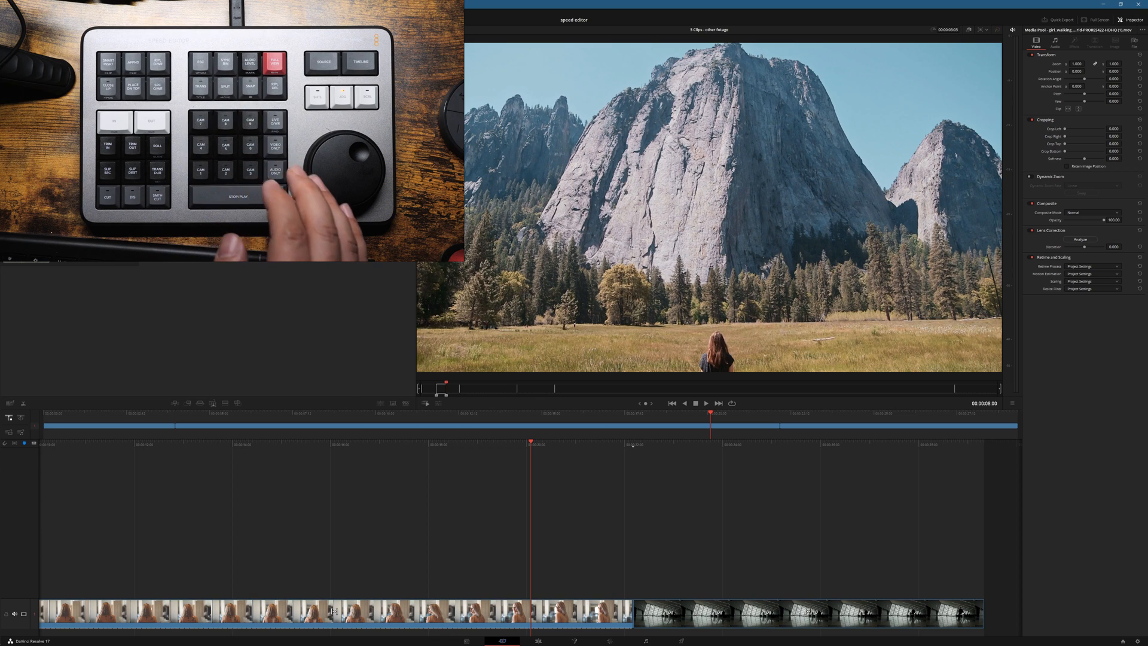
key("q")
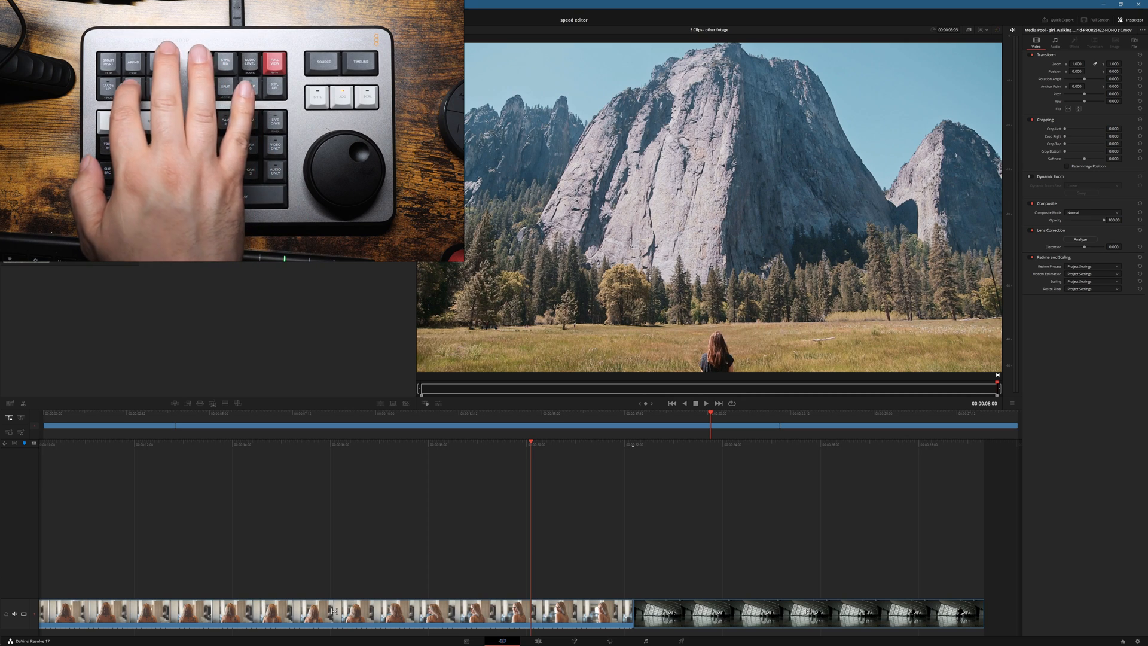
Step: Place the marked meadow range on the track above at the playhead, switch to the timeline and scrub back through the new clip
key("F12")
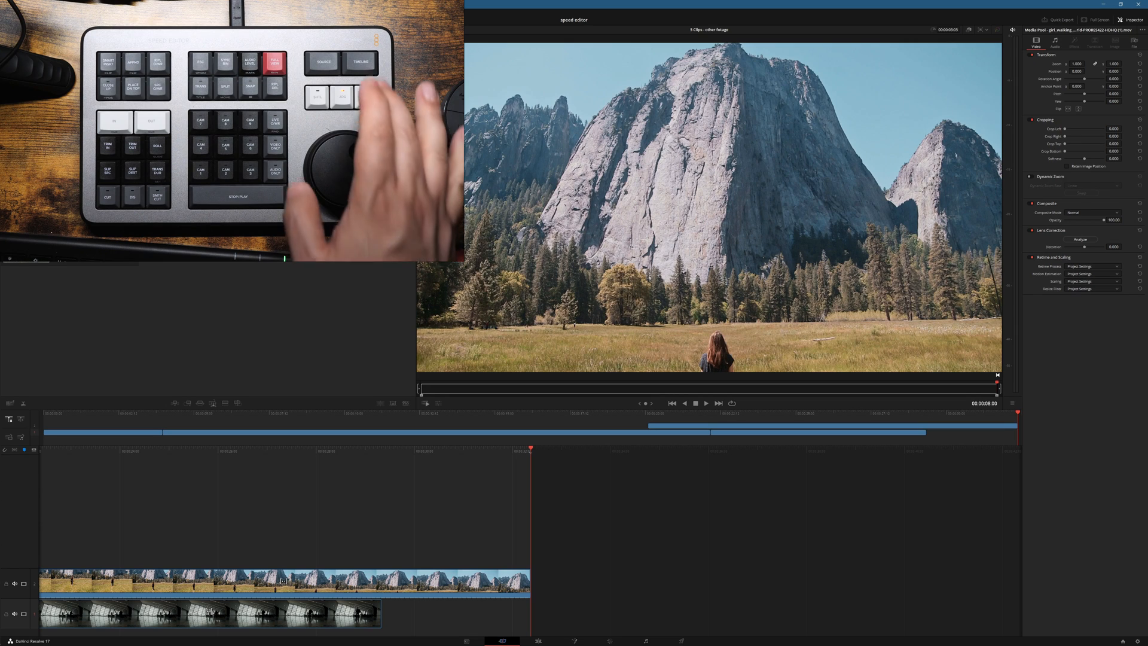
key("q")
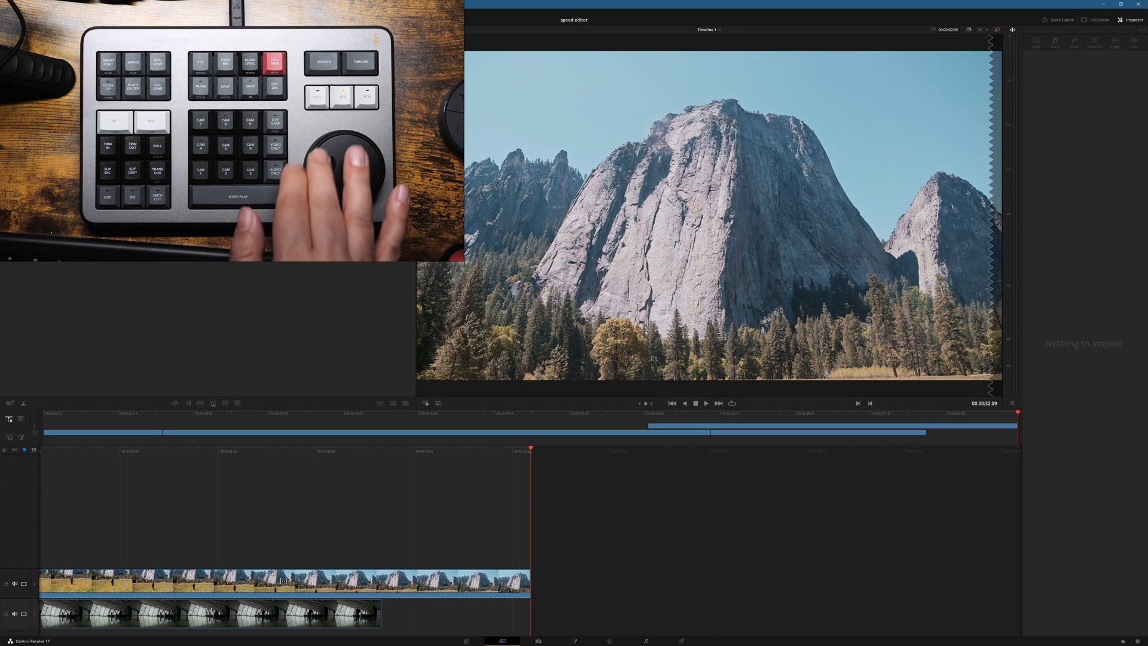
key("Left")
key("Left")
key("Left")
key("Left")
key("Left")
key("Left")
key("Left")
key("Left")
key("Left")
key("Left")
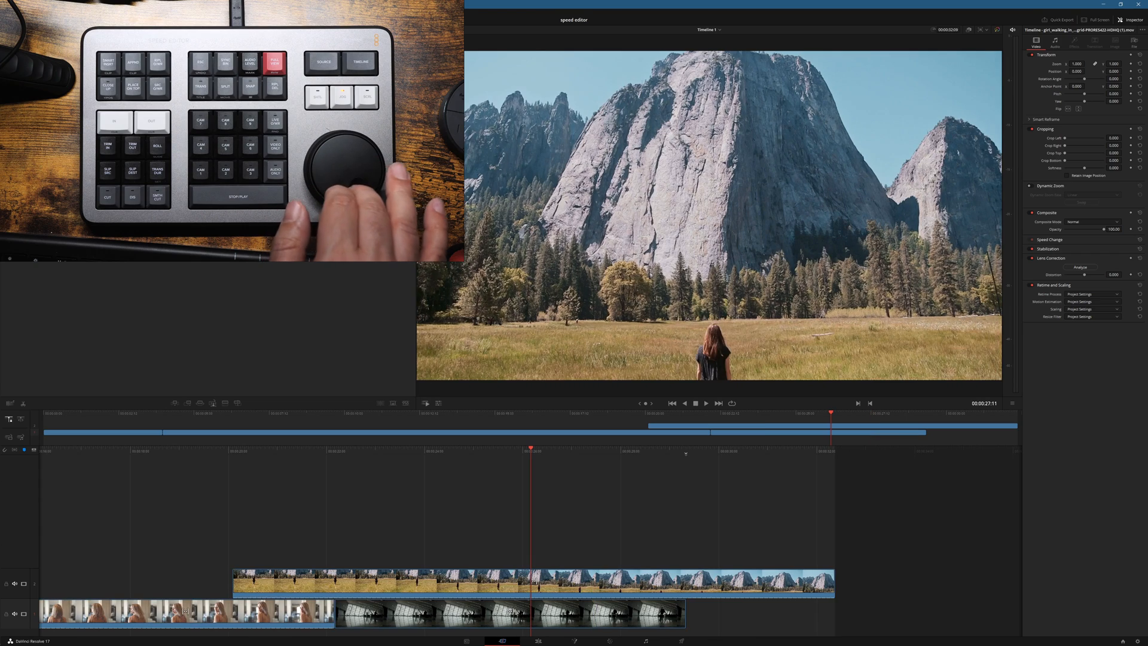
key("Left")
key("Left")
key("Left")
key("Left")
key("Left")
key("Left")
key("Left")
key("Left")
key("Left")
key("Left")
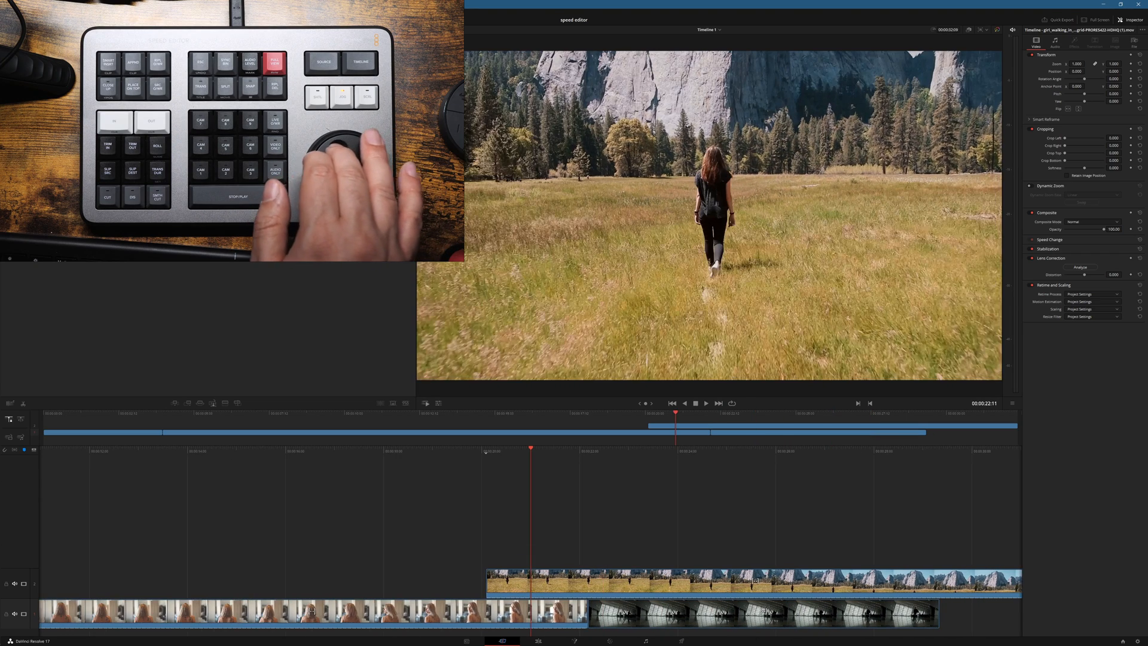
Step: Scrub back through the blonde woman's clip in the timeline to review the footage before the meadow overlay
key("Left")
key("Left")
key("Left")
key("Left")
key("Left")
key("Left")
key("Left")
key("Left")
key("Left")
key("Left")
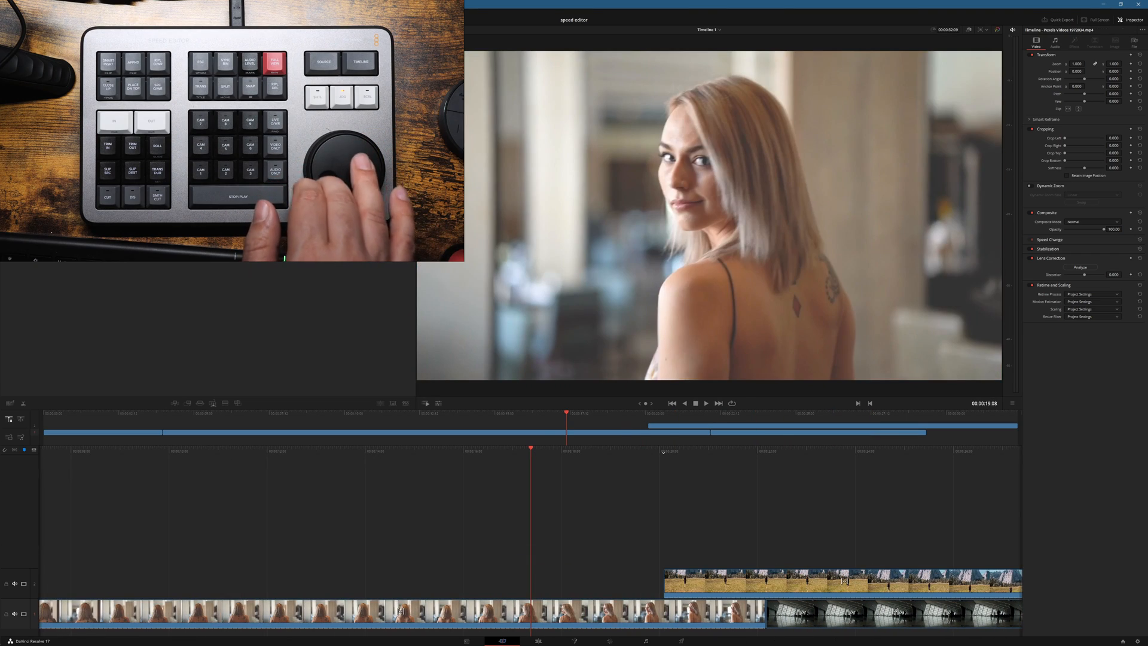
key("Left")
key("Left")
key("Left")
key("Left")
key("Left")
key("Left")
key("Left")
key("Left")
key("Left")
key("Left")
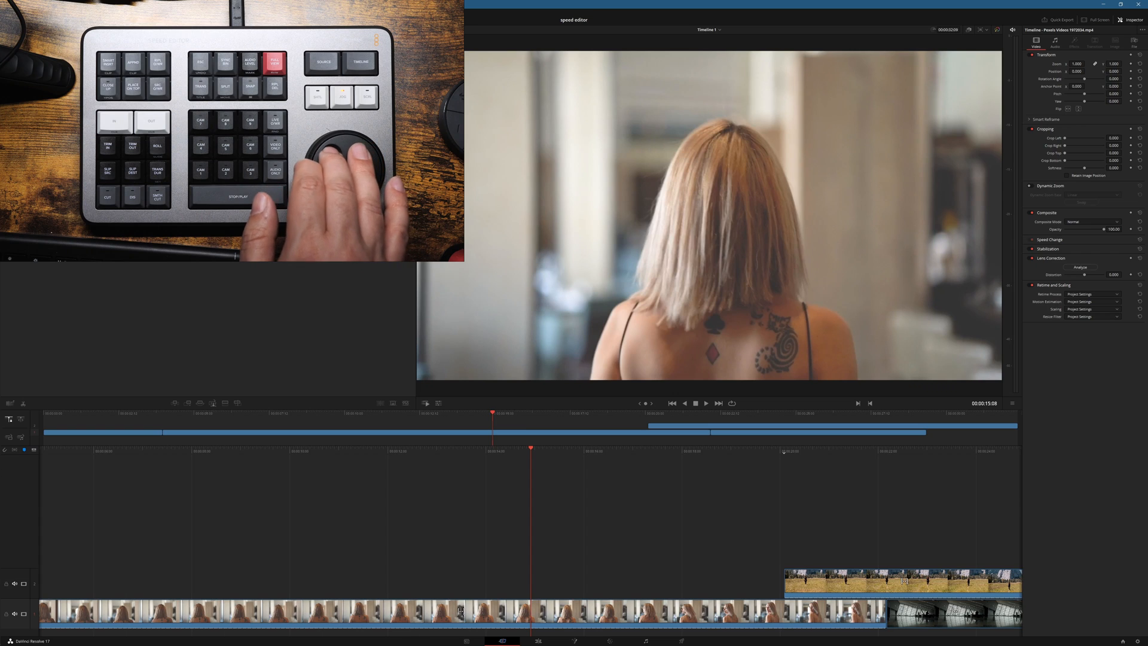
key("Left")
key("Left")
key("Left")
key("Left")
key("Left")
key("Left")
key("Left")
key("Left")
key("Left")
key("Left")
Step: Scrub the timeline forward through the overlaid meadow clip to 00:00:14:16
key("Right")
key("Right")
key("Right")
key("Right")
key("Right")
key("Right")
key("Right")
key("Right")
key("Right")
key("Right")
key("Right")
key("Right")
key("Right")
key("Right")
key("Right")
key("Right")
key("Right")
key("Right")
key("Right")
key("Right")
key("Right")
key("Right")
key("Right")
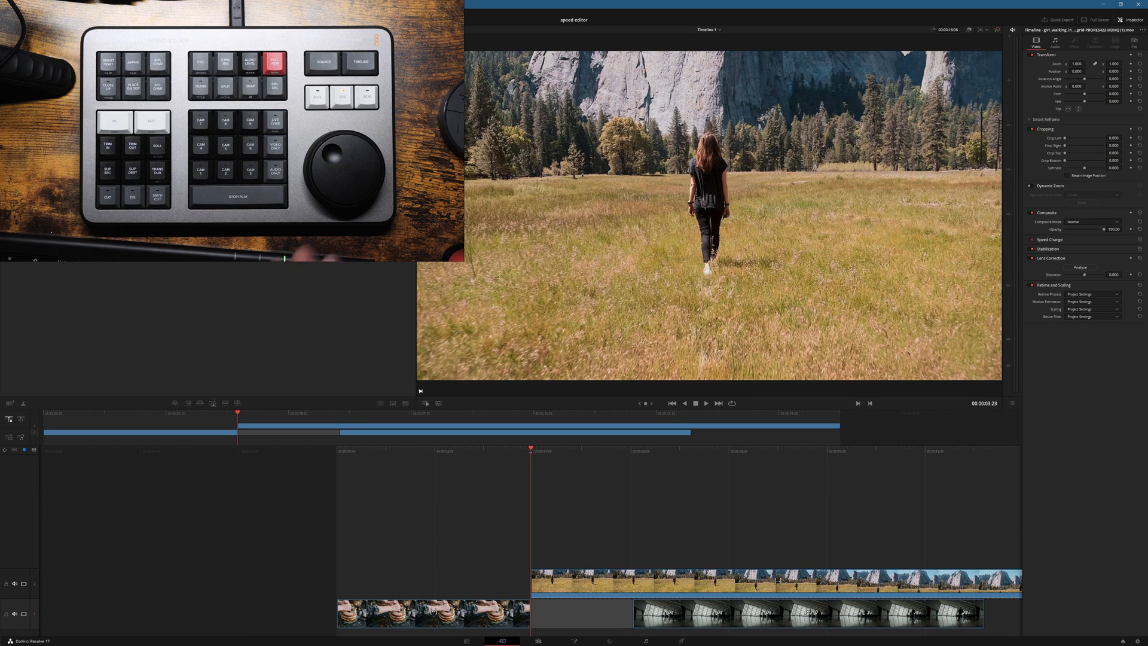
key("Right")
key("Right")
key("Right")
key("Right")
key("Right")
key("Right")
key("Right")
key("Right")
key("Right")
key("Right")
key("Right")
key("Right")
key("Right")
key("Right")
key("Right")
key("Right")
key("Right")
key("Right")
key("Right")
key("Right")
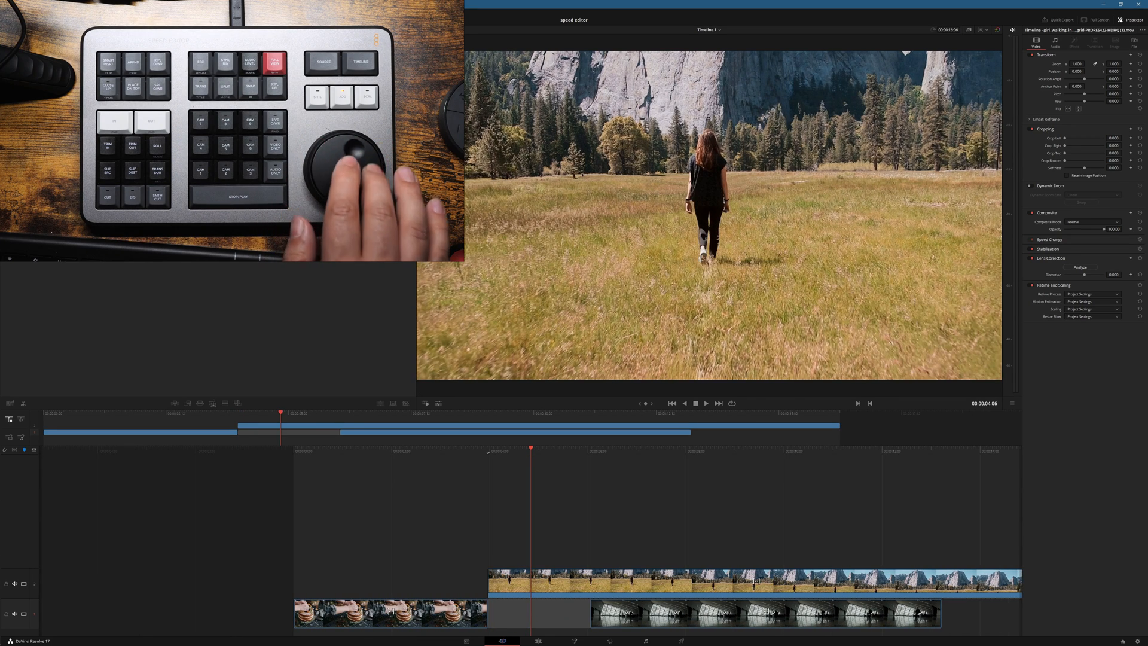
key("shift+Right")
key("shift+Right")
key("shift+Right")
key("shift+Right")
key("shift+Right")
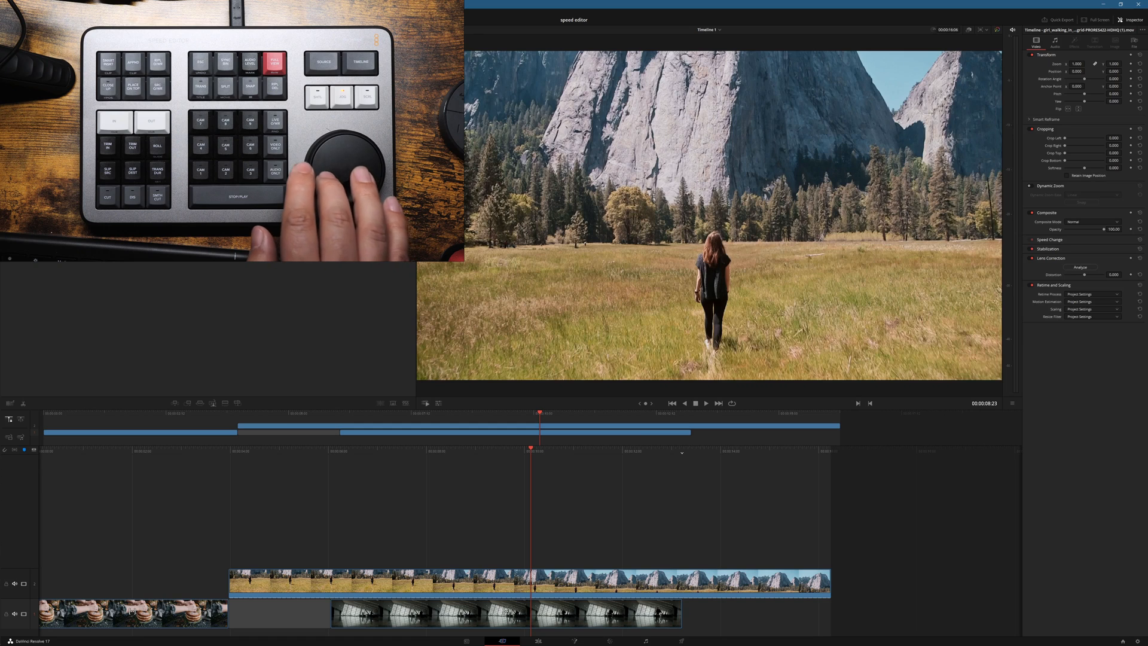
key("shift+Right")
key("shift+Right")
key("shift+Right")
key("shift+Right")
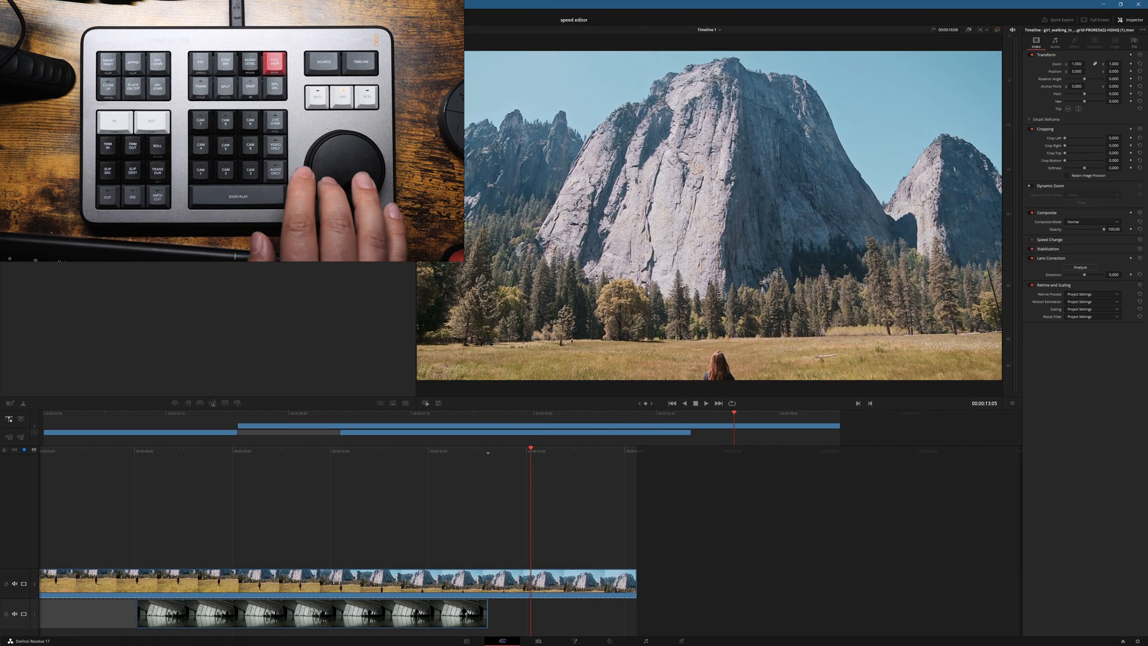
key("shift+Right")
key("Right")
key("Right")
key("Right")
key("Right")
key("Right")
key("Right")
key("Right")
key("Right")
key("Right")
key("Right")
key("Right")
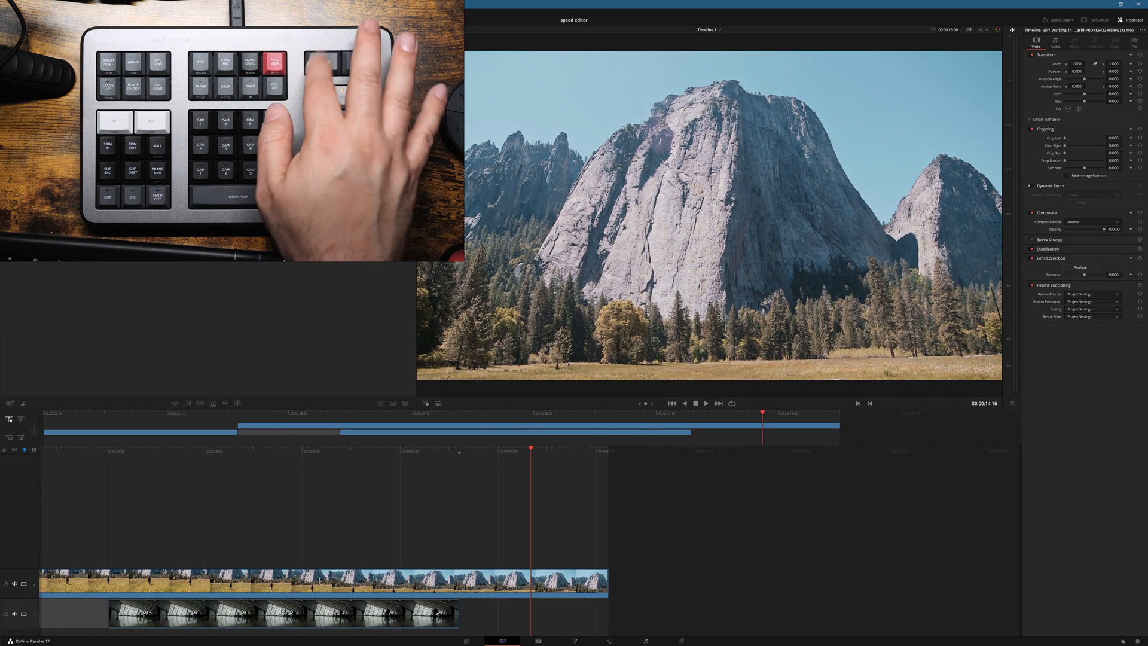
Step: Return to the source footage, show the full range of all clips and scrub to 00:01:14:16 in the blonde woman's clip
key("q")
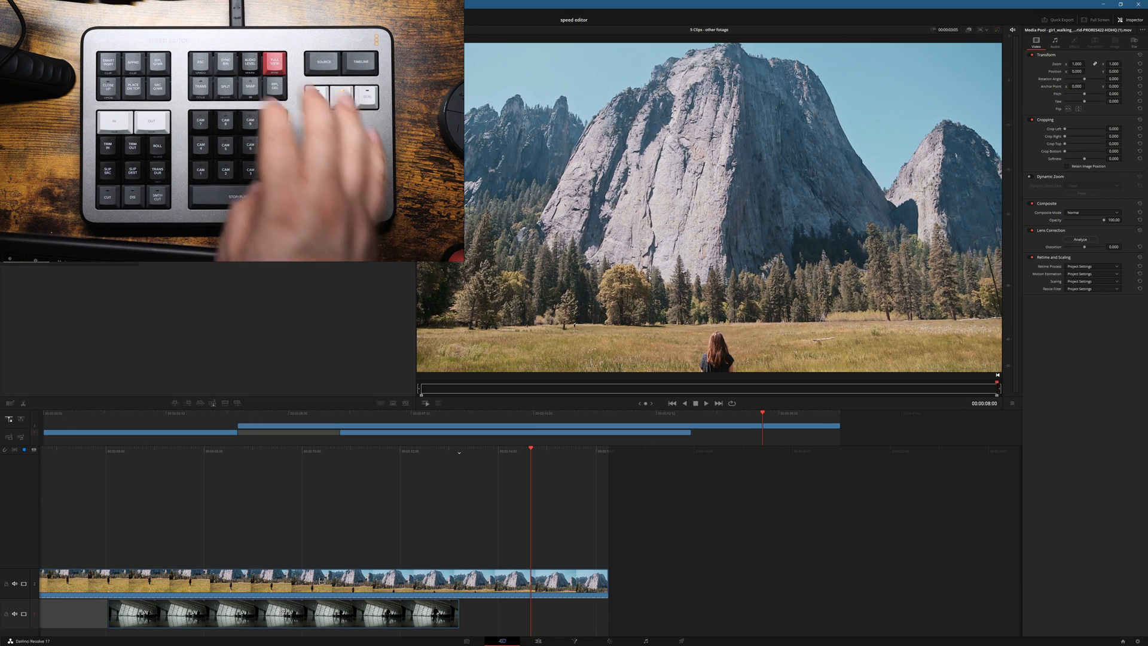
key("shift+z")
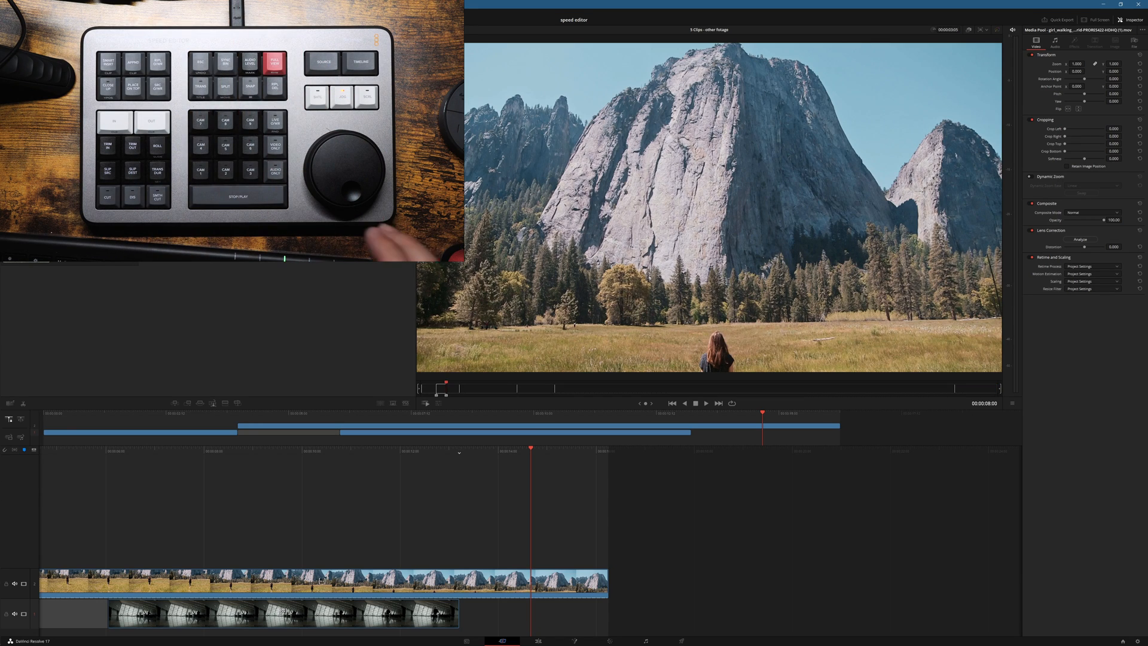
key("shift+Right")
key("shift+Right")
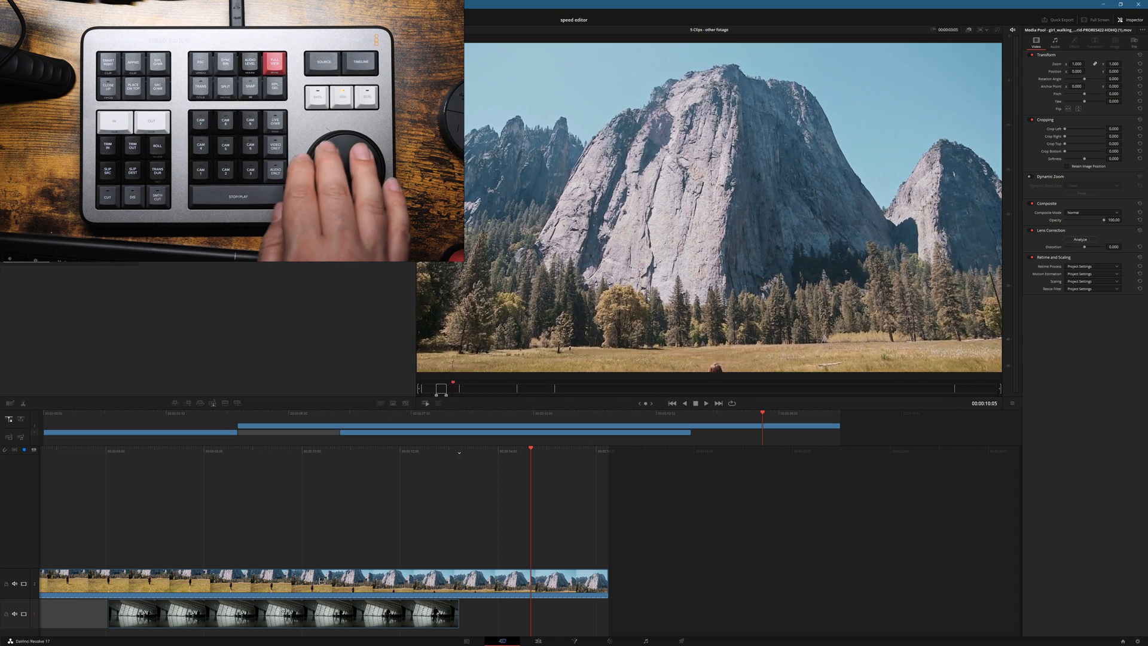
key("Right")
key("Right")
key("Right")
key("Right")
key("Right")
key("Right")
key("Right")
key("Right")
key("Right")
key("Right")
key("Right")
key("Right")
key("Right")
key("Right")
key("Right")
key("Right")
key("Right")
key("Right")
key("Right")
key("shift+Right")
key("shift+Right")
key("shift+Right")
key("shift+Right")
key("shift+Right")
key("shift+Right")
key("shift+Right")
key("shift+Right")
key("shift+Right")
key("shift+Right")
key("shift+Right")
key("shift+Right")
key("shift+Right")
key("shift+Right")
key("shift+Right")
key("shift+Right")
key("shift+Right")
key("shift+Right")
key("shift+Right")
key("shift+Right")
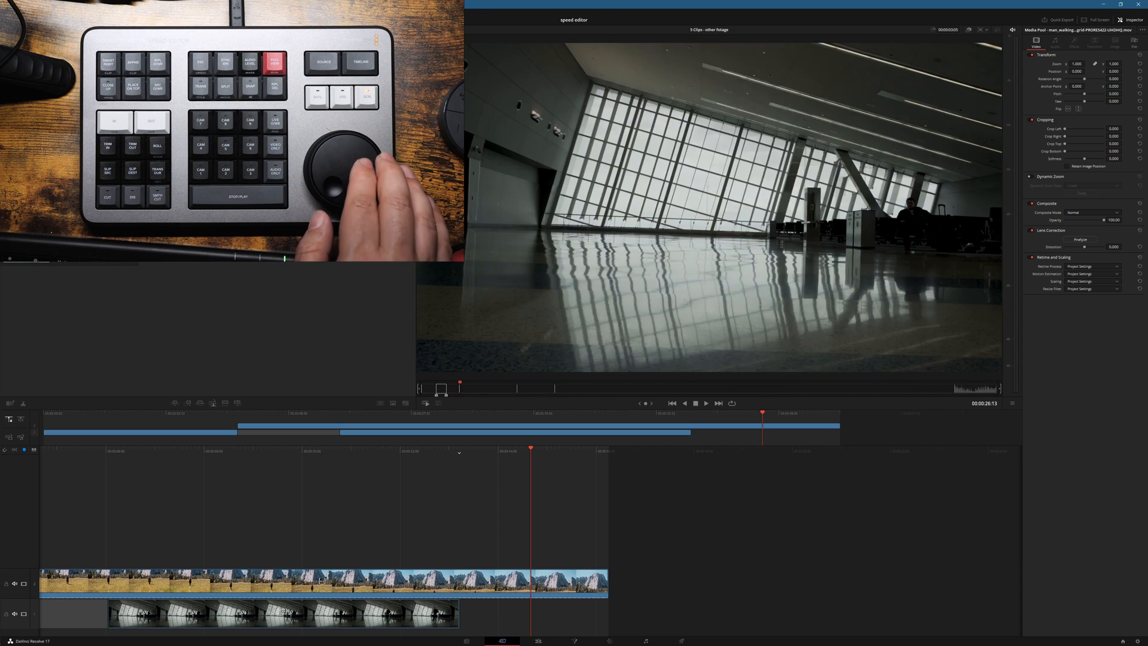
key("shift+Right")
key("shift+Right")
key("shift+Right")
key("shift+Right")
key("shift+Right")
key("shift+Right")
key("shift+Right")
key("shift+Right")
key("shift+Right")
key("shift+Right")
key("shift+Right")
key("shift+Right")
key("shift+Right")
key("shift+Right")
key("shift+Right")
key("shift+Right")
key("shift+Right")
key("shift+Right")
key("shift+Right")
key("shift+Right")
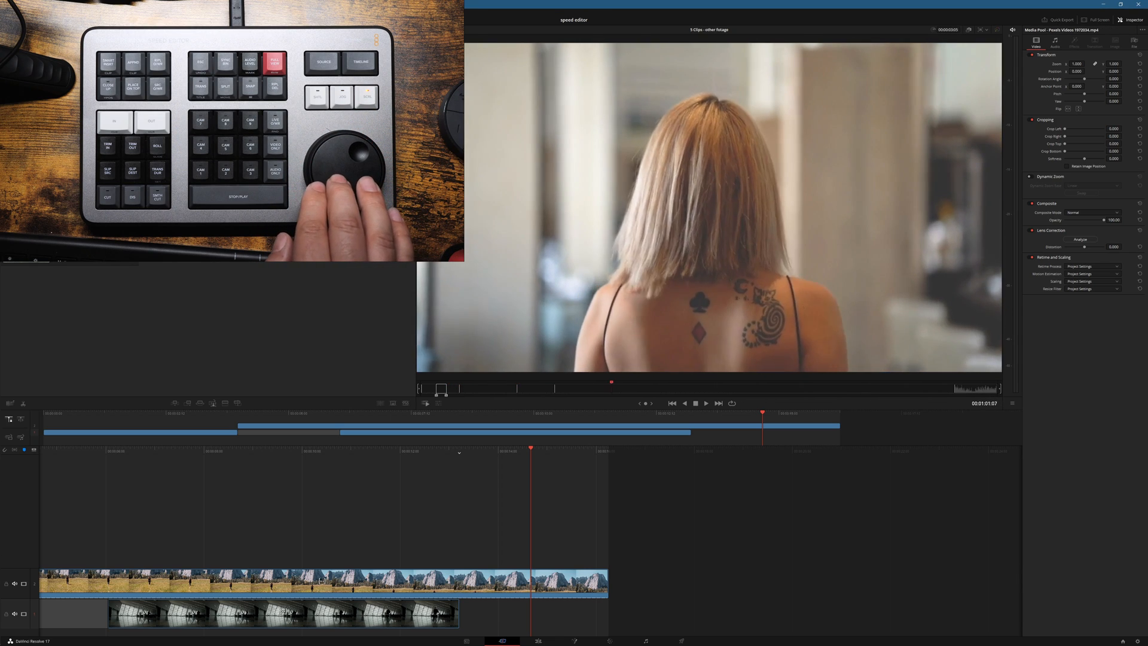
key("shift+Right")
key("shift+Right")
key("shift+Right")
key("Right")
key("Right")
key("Right")
key("Right")
key("Right")
key("Right")
key("Right")
key("Right")
key("Right")
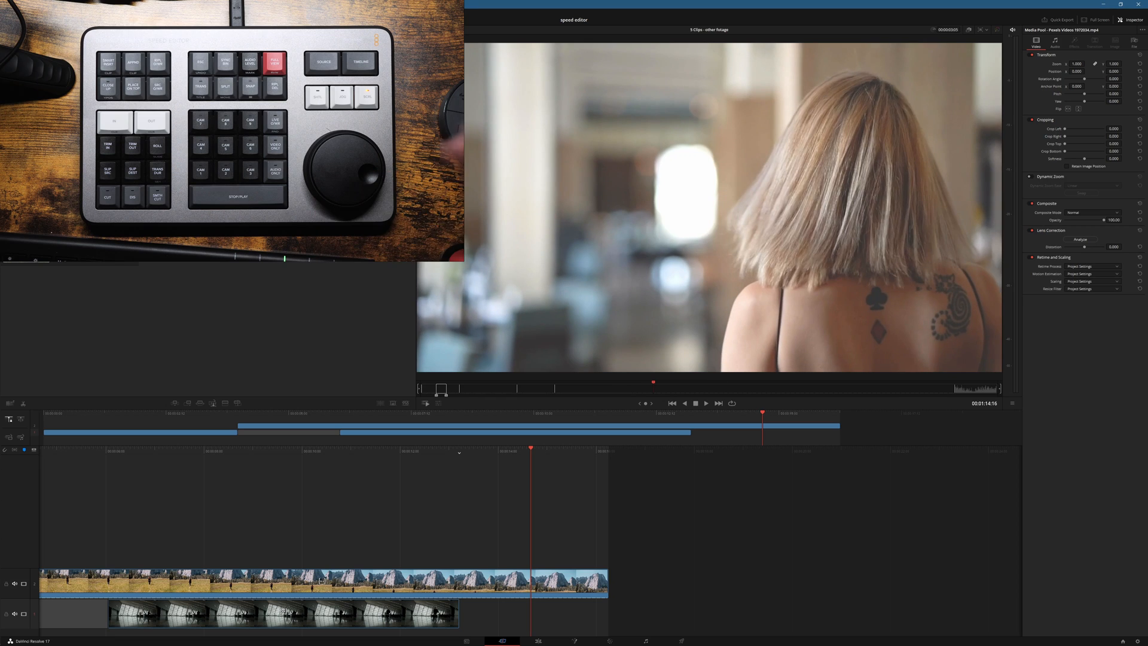
key("Left")
key("Left")
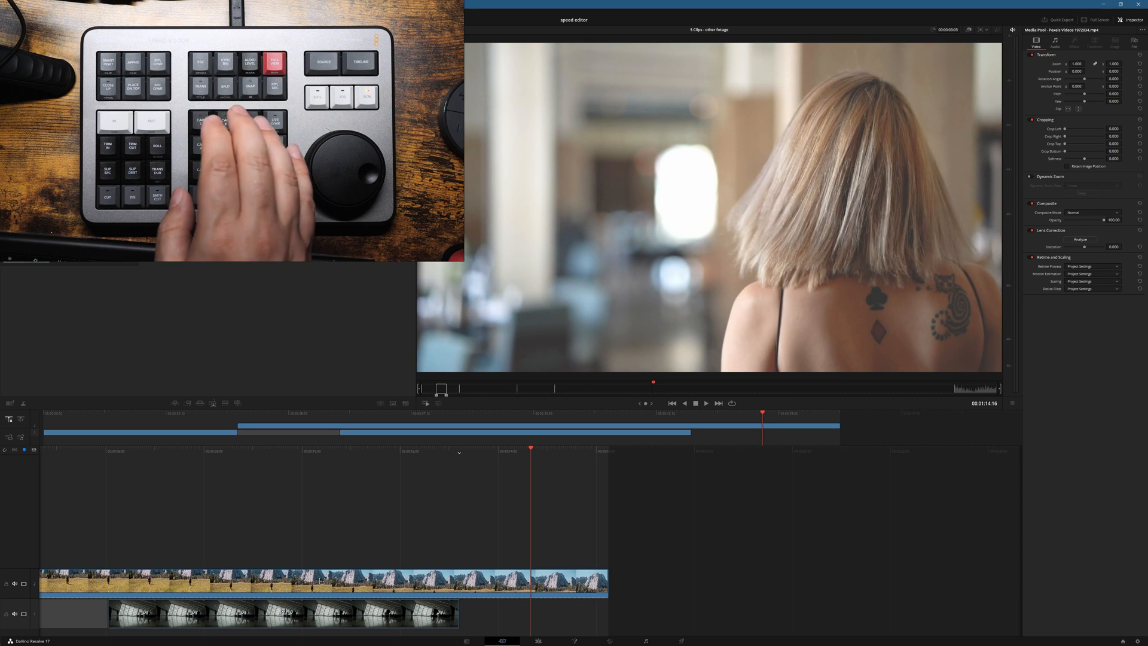
Step: Mark the blonde woman's clip from 00:01:14:16 to 00:02:13:06 and append it to the end of the timeline
key("i")
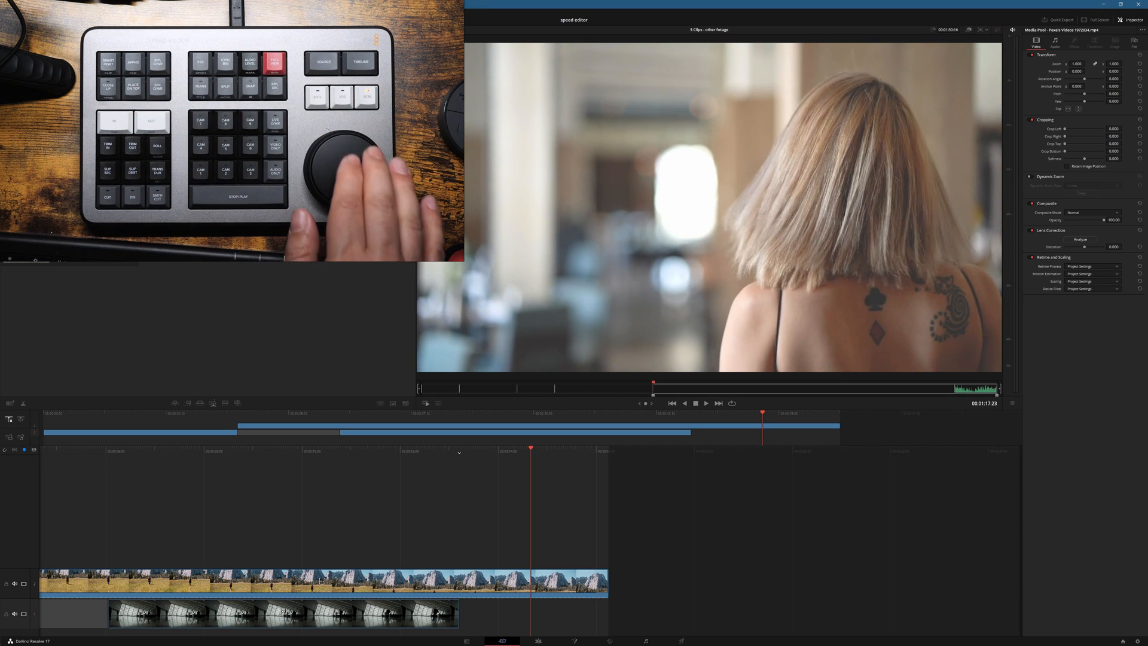
key("shift+Right")
key("shift+Right")
key("shift+Right")
key("shift+Right")
key("shift+Right")
key("shift+Right")
key("shift+Right")
key("shift+Right")
key("shift+Right")
key("shift+Right")
key("shift+Right")
key("shift+Right")
key("shift+Right")
key("shift+Right")
key("shift+Right")
key("shift+Right")
key("shift+Right")
key("shift+Right")
key("shift+Right")
key("shift+Right")
key("shift+Right")
key("Right")
key("Right")
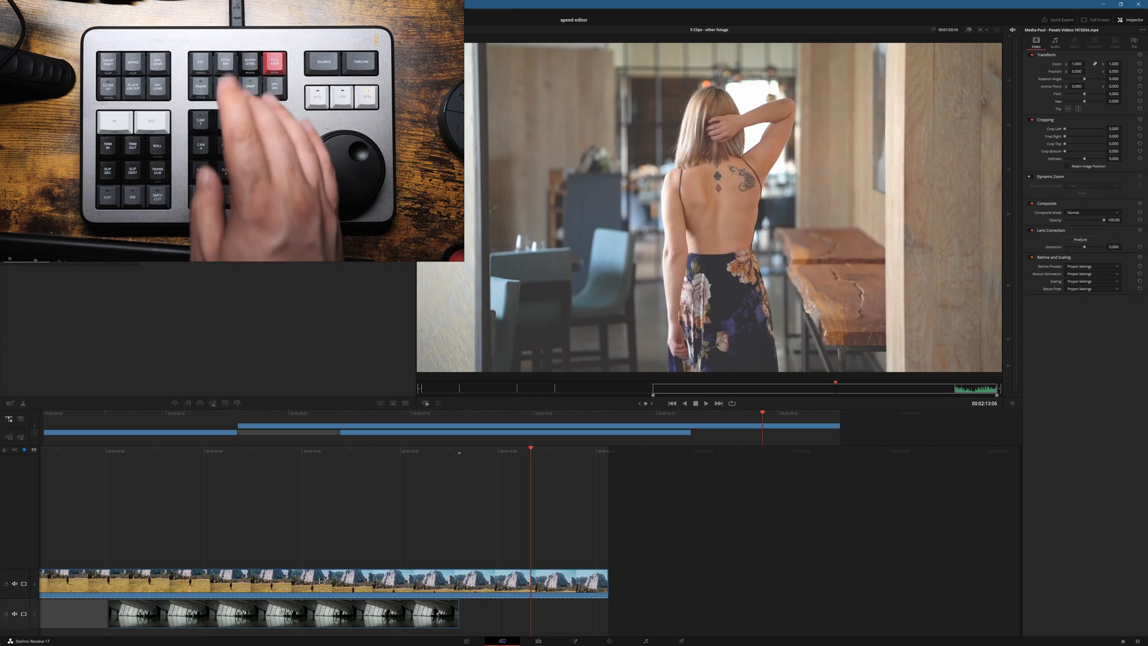
key("o")
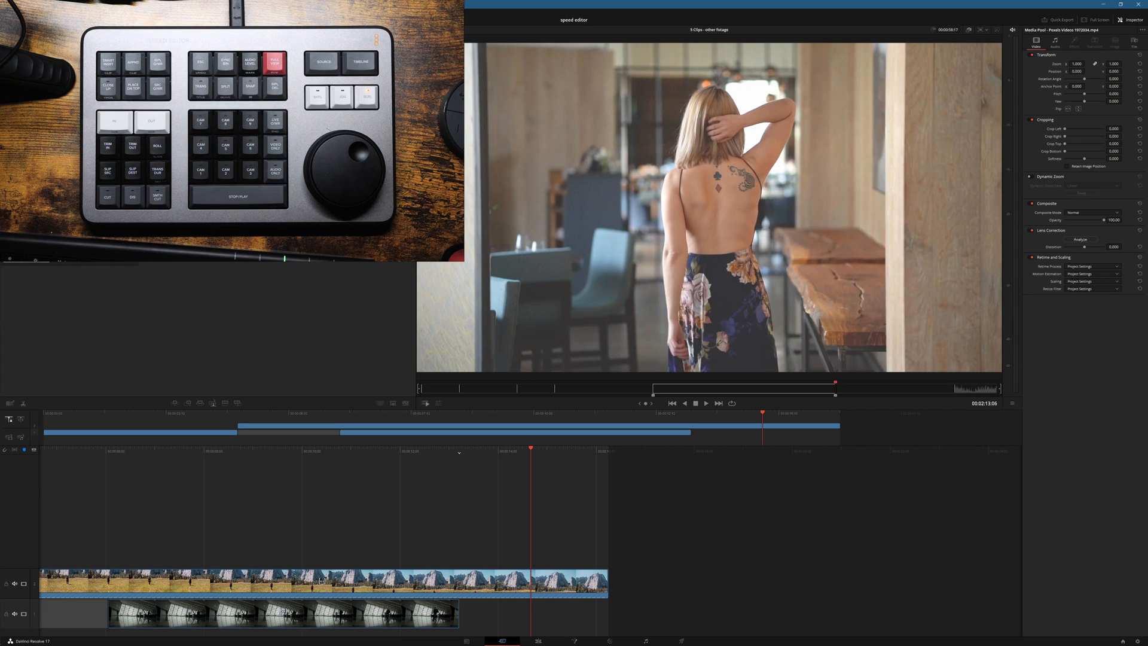
key("shift+F12")
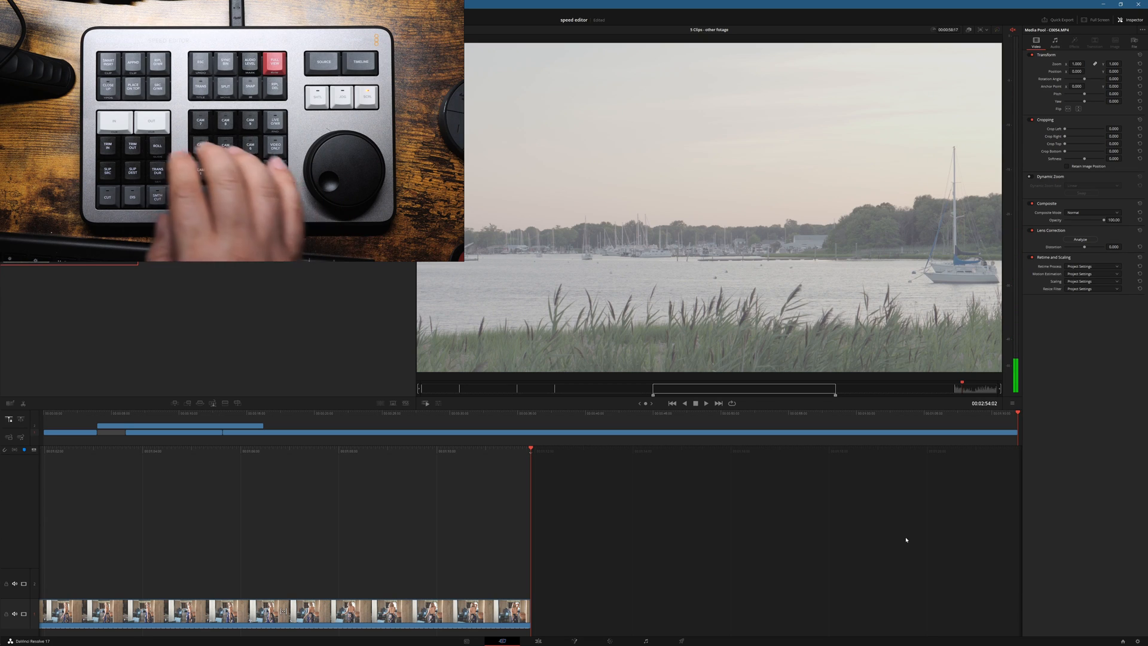
Step: Mark the harbour sailboat clip from 00:02:54:02 to 00:03:02:11 and append it to the end of the timeline
key("i")
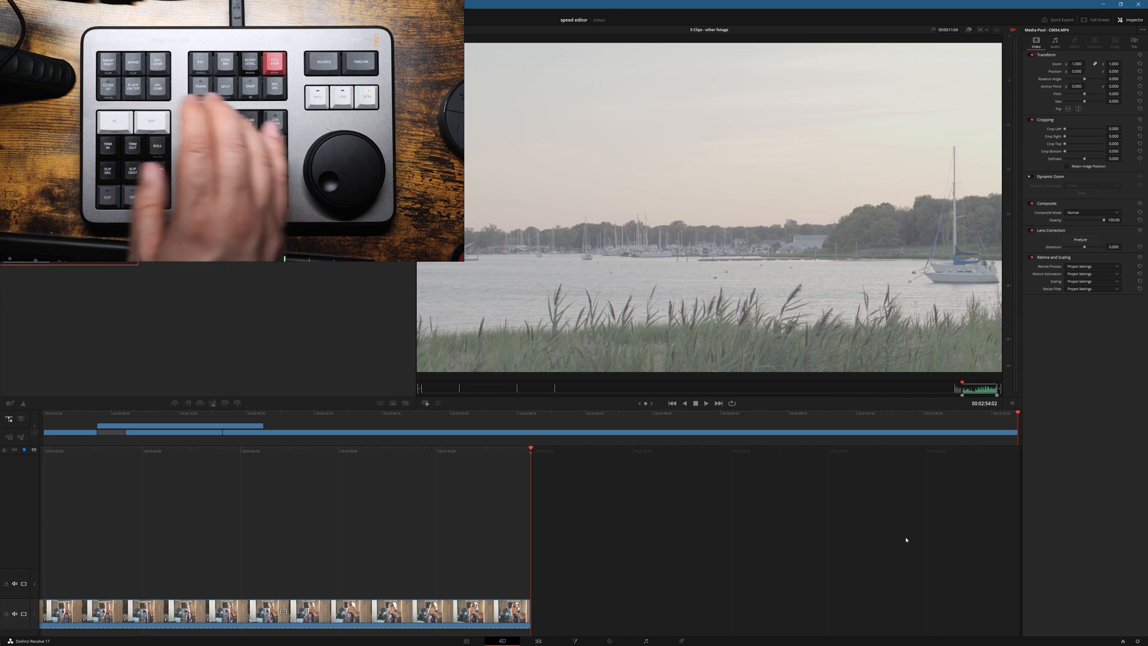
key("shift+Right")
key("shift+Right")
key("shift+Right")
key("shift+Right")
key("shift+Right")
key("shift+Right")
key("shift+Right")
key("shift+Right")
key("Right")
key("Right")
key("Right")
key("Right")
key("Right")
key("Right")
key("Right")
key("Right")
key("Right")
key("Right")
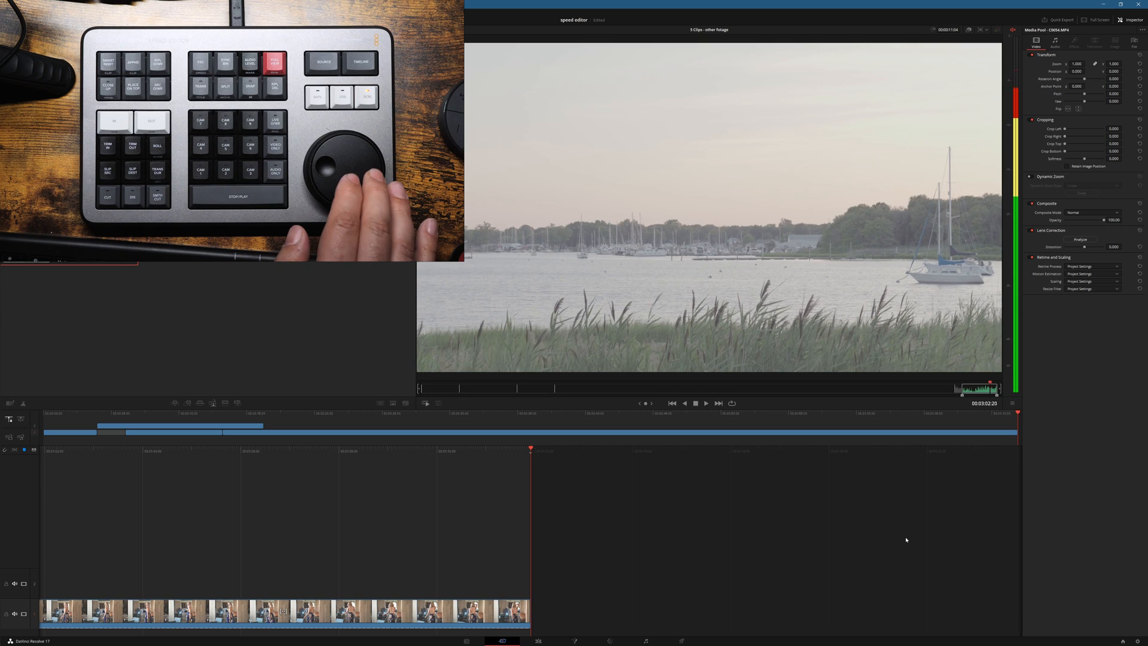
key("o")
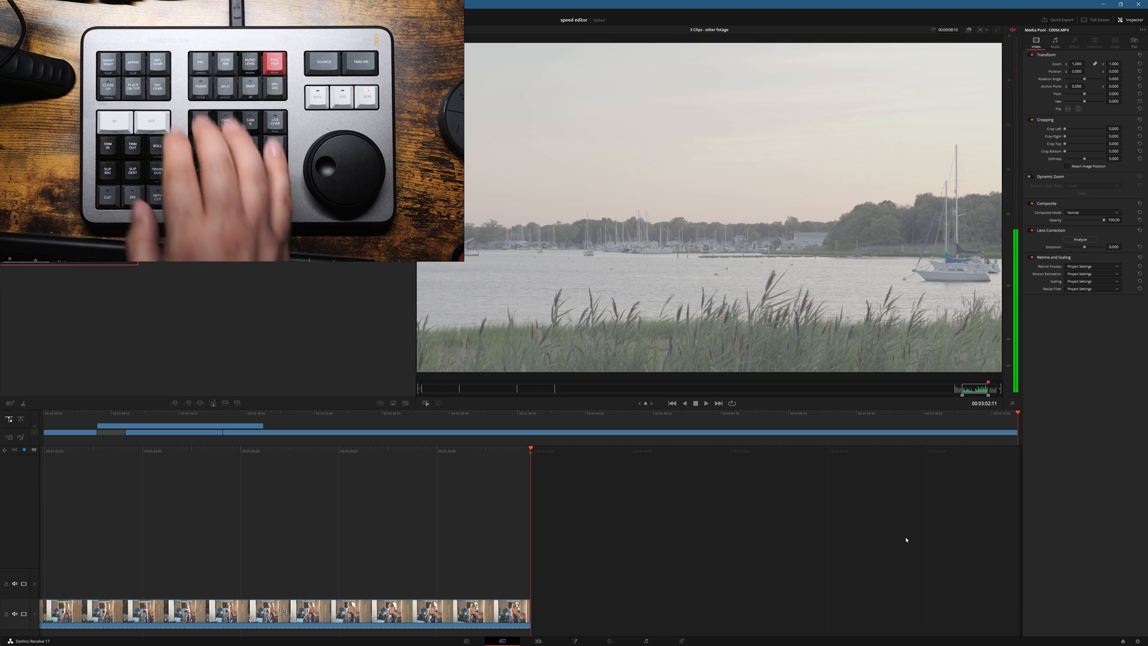
key("shift+F12")
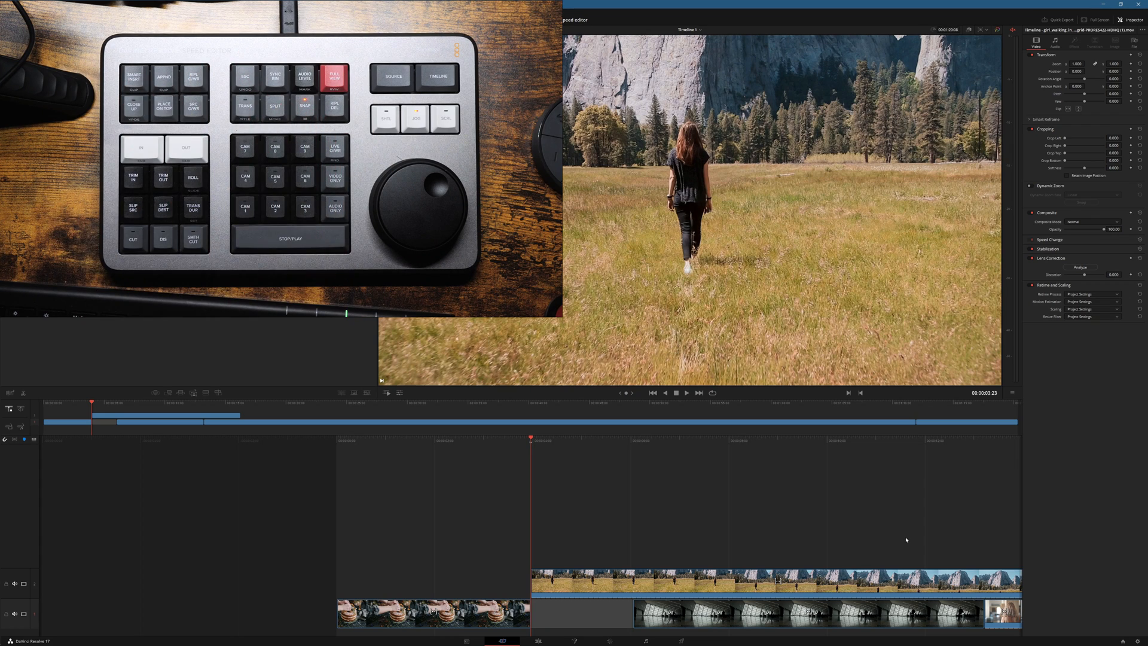
Step: Add a cross dissolve at the cut between the blonde woman's clip and the harbour clip, and scrub across it
key("F12")
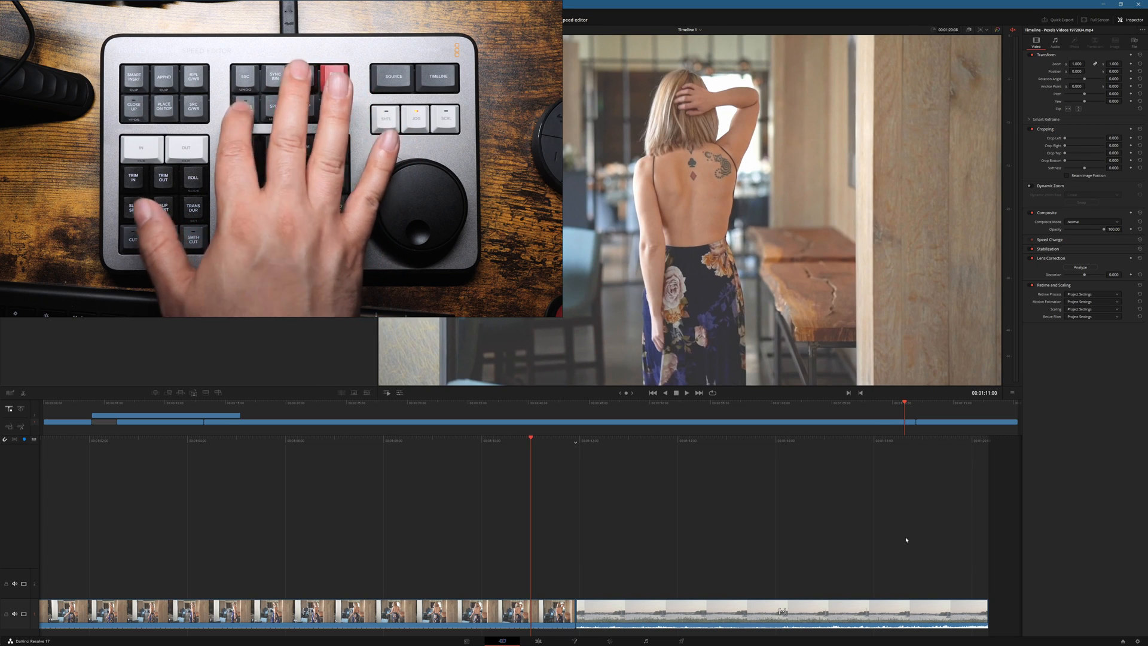
key("ctrl+t")
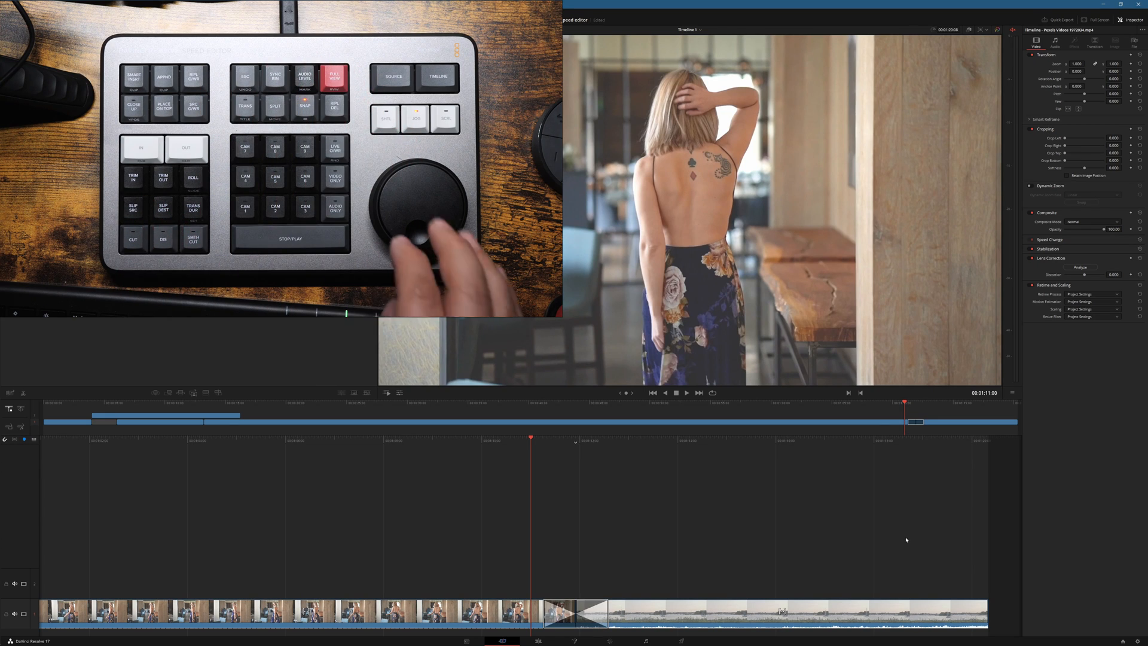
key("Right")
key("Right")
key("Right")
key("Right")
key("Right")
key("Right")
key("Right")
key("Right")
key("Right")
key("Right")
key("Right")
key("Right")
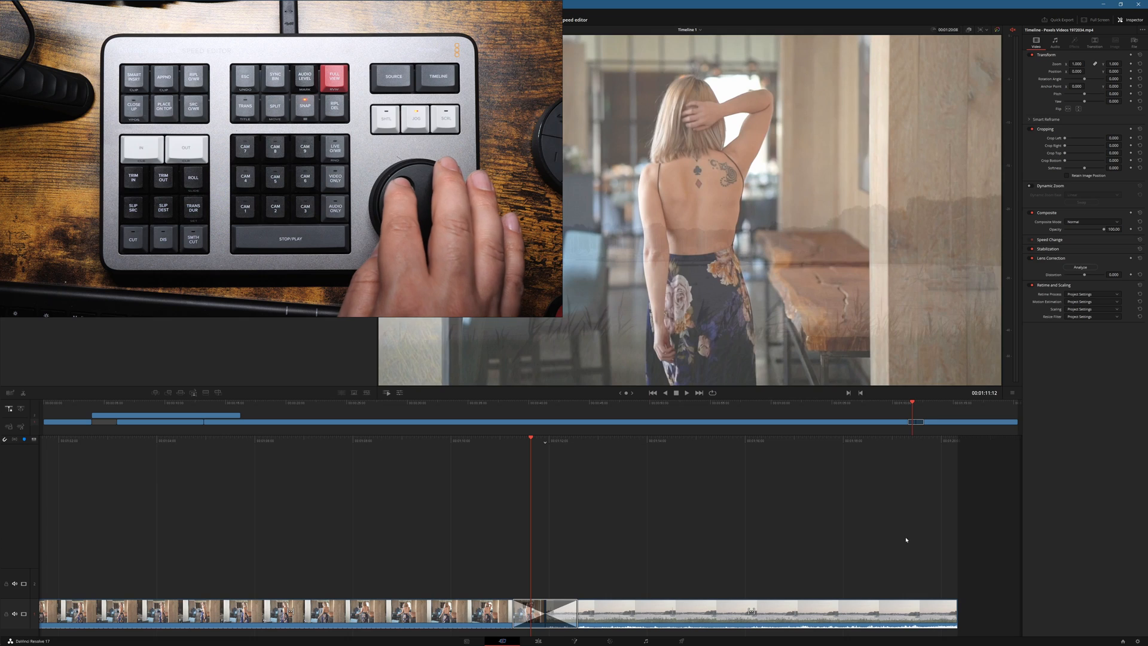
key("Right")
key("Right")
key("Right")
key("Right")
key("Right")
key("Right")
key("Right")
key("Right")
key("Right")
key("Right")
key("Right")
key("Right")
key("Right")
key("Right")
key("Right")
key("Right")
key("Right")
key("Right")
key("Right")
key("Right")
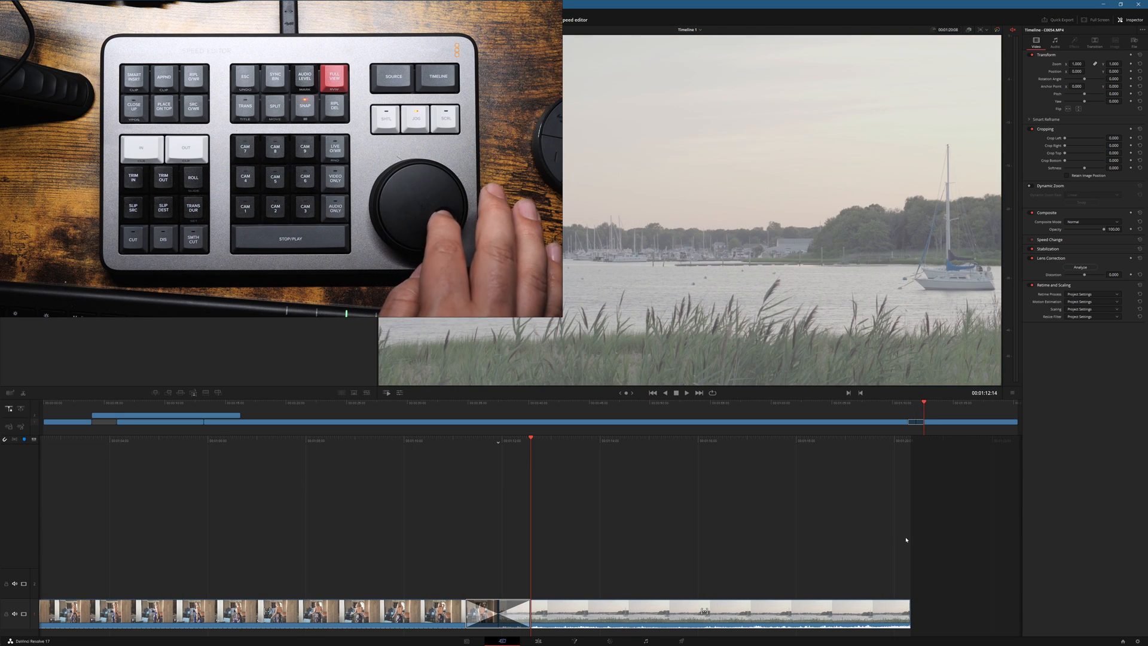
key("Left")
key("Left")
key("Left")
key("Left")
key("Left")
key("Left")
key("Left")
key("Left")
key("Left")
key("Left")
key("Left")
key("Left")
key("Left")
key("Left")
key("Left")
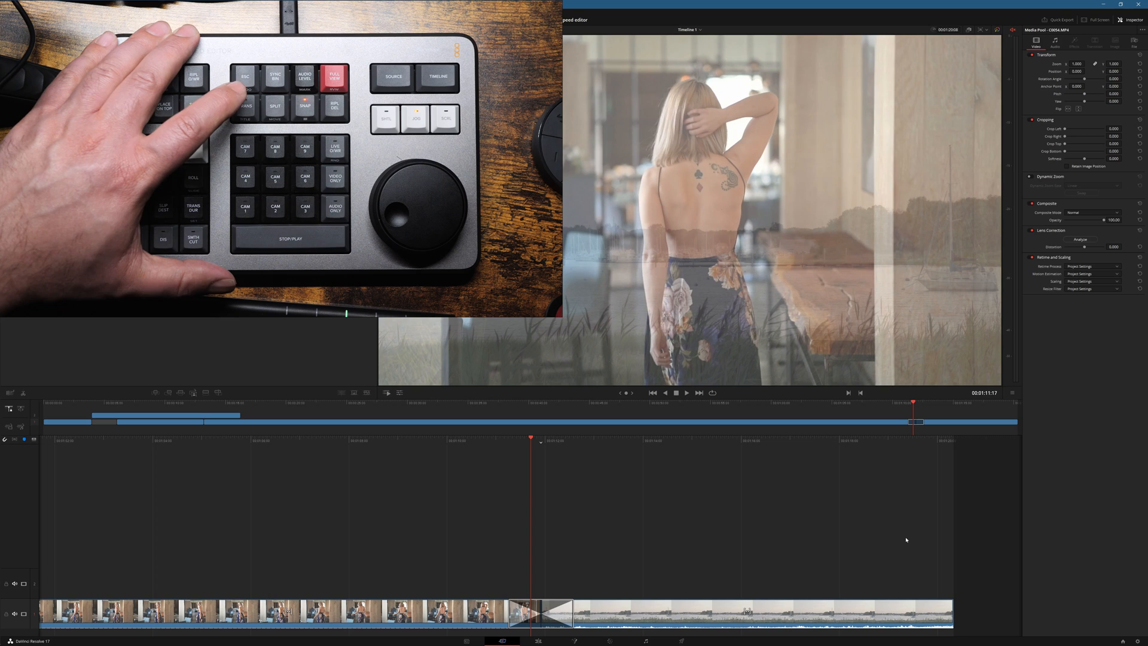
Step: Replace the transition before the harbour clip with Dip To Color Dissolve and scrub back over it
key("ctrl+t")
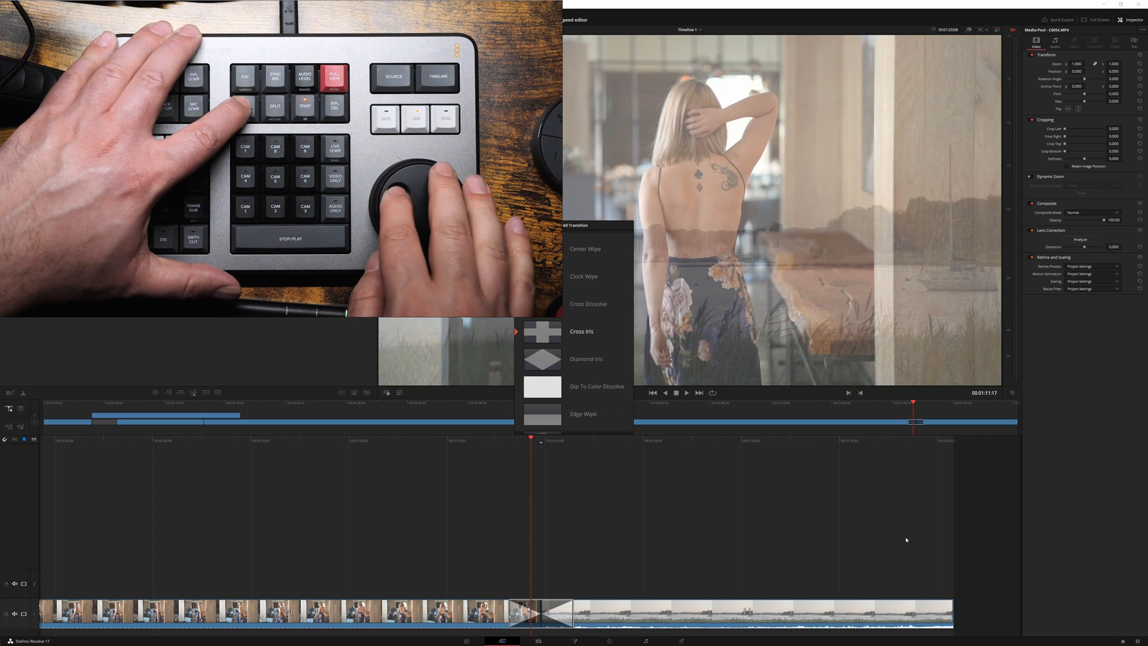
key("Up")
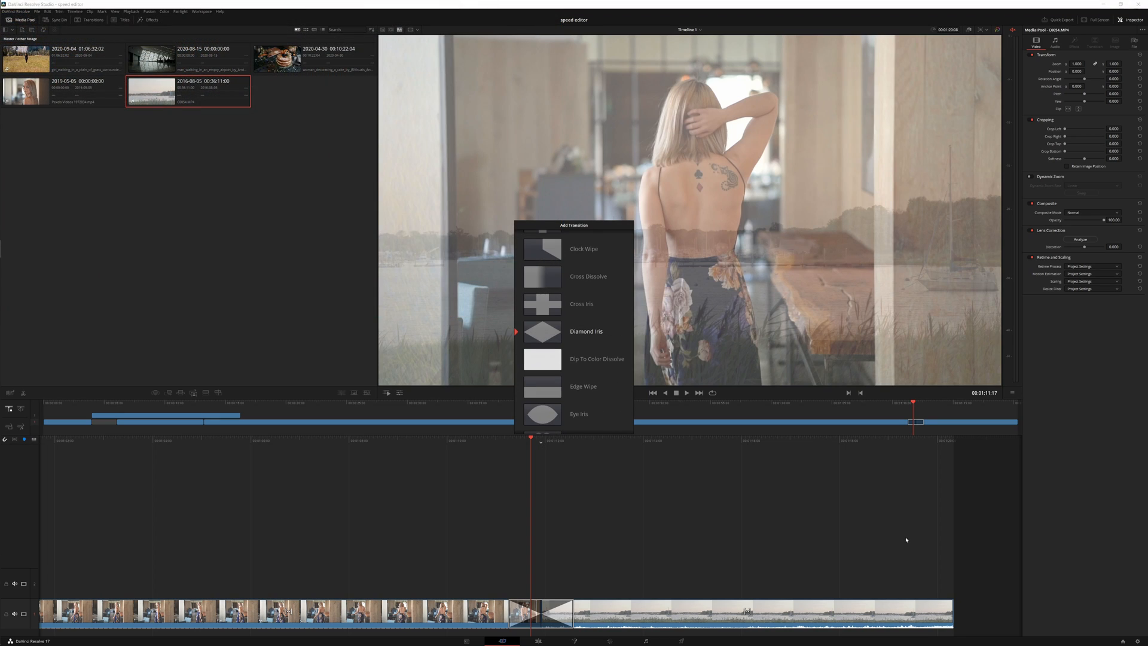
key("Return")
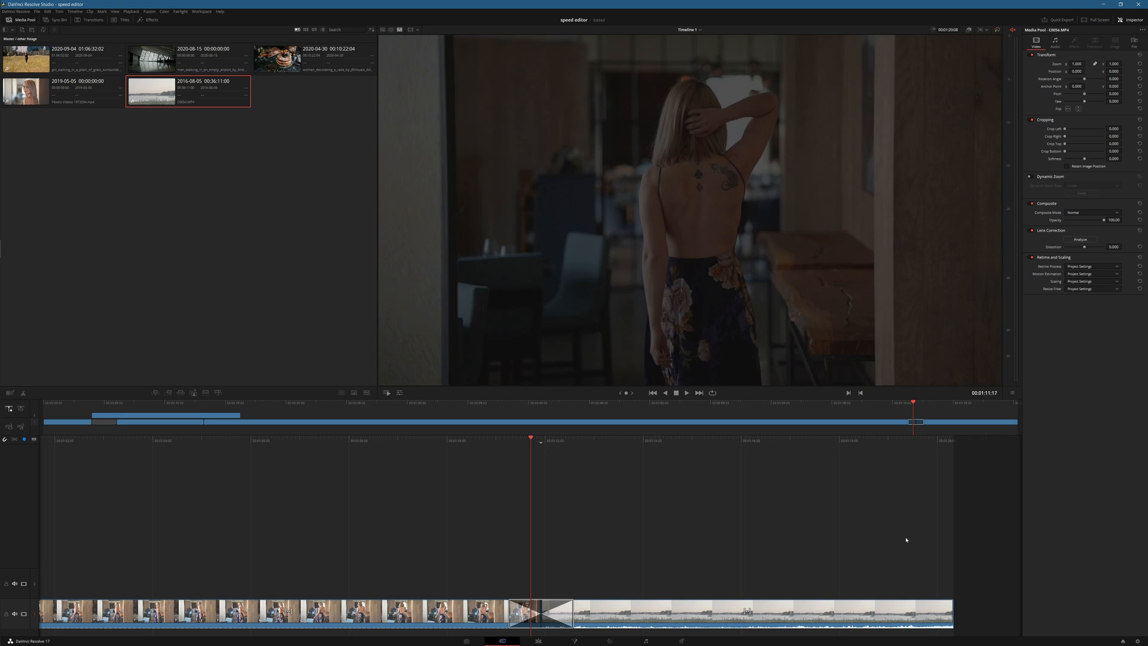
key("Left")
key("Left")
key("Left")
key("Left")
key("Left")
key("Left")
key("Left")
key("Left")
key("Left")
key("Left")
key("Left")
key("Left")
key("Left")
key("Left")
key("Left")
key("Left")
key("Left")
key("Left")
key("Left")
key("Left")
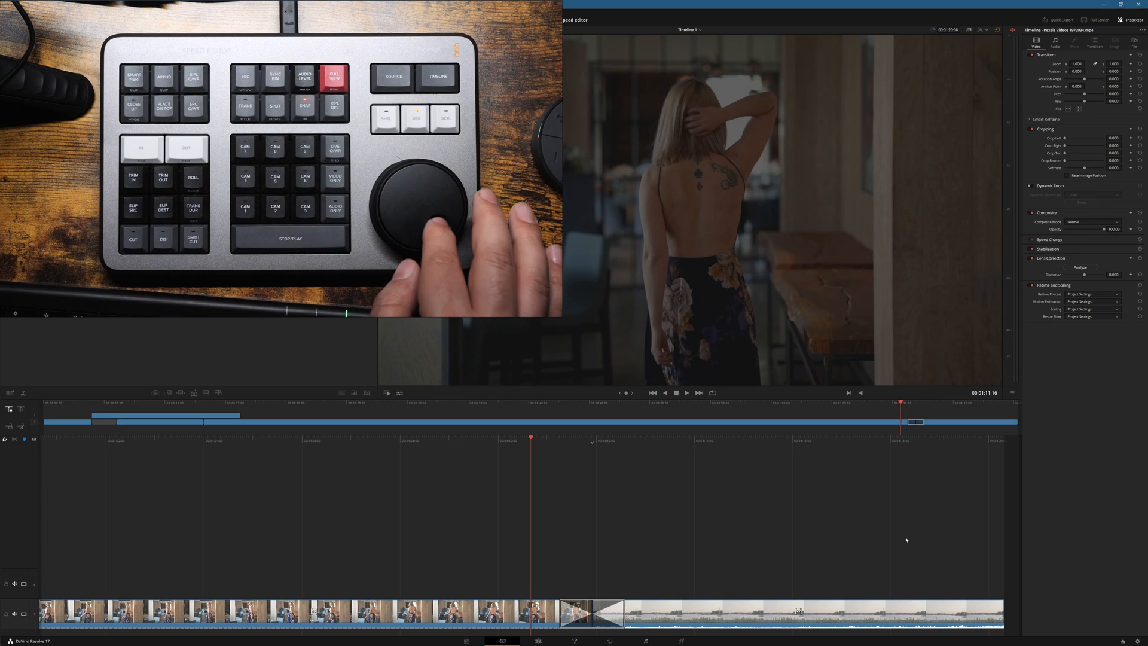
Step: Scrub back and forth across the dip-to-colour transition between the blonde woman's clip and the harbour clip
key("Right")
key("Right")
key("Right")
key("Right")
key("Right")
key("Right")
key("Right")
key("Right")
key("Right")
key("Right")
key("Right")
key("Right")
key("Right")
key("Right")
key("Right")
key("Right")
key("Right")
key("Right")
key("Right")
key("Right")
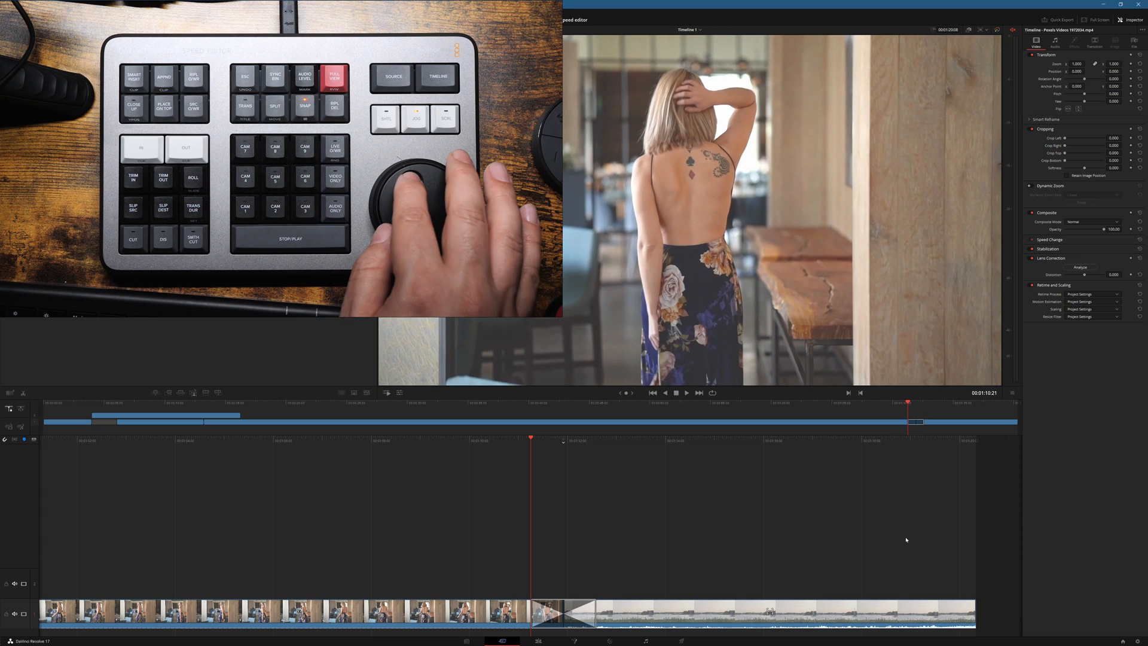
key("Right")
key("Right")
key("Right")
key("Right")
key("Right")
key("Right")
key("Right")
key("Right")
key("Right")
key("Right")
key("Right")
key("Right")
key("Right")
key("Right")
key("Right")
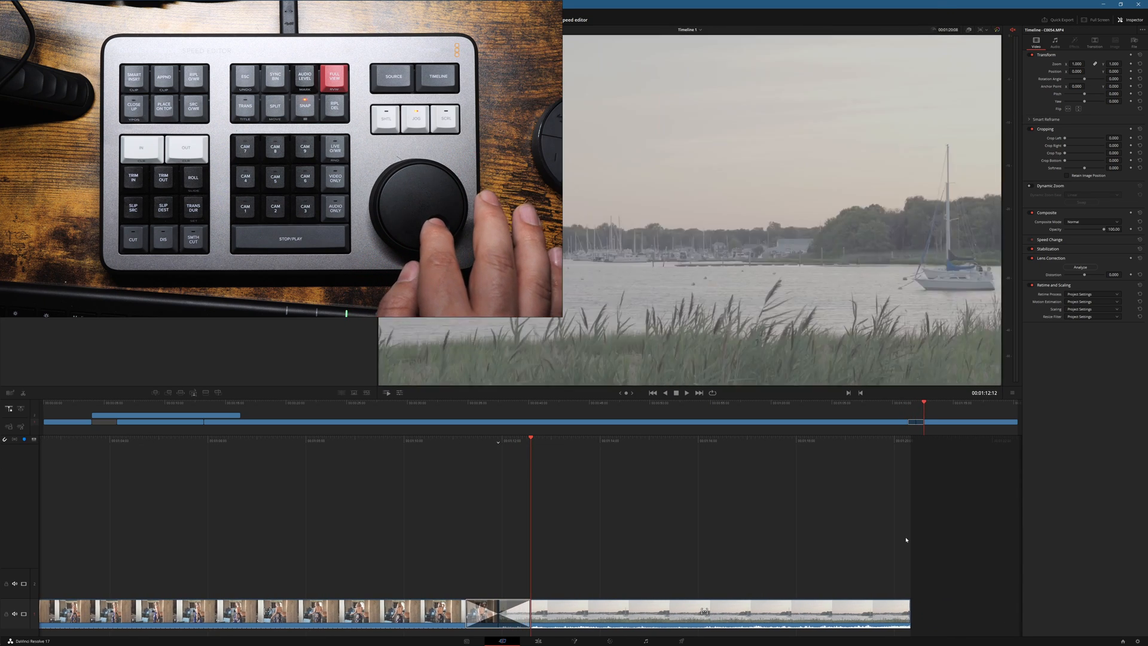
key("Left")
key("Left")
key("Left")
key("Left")
key("Left")
key("Left")
key("Left")
key("Left")
key("Left")
key("Left")
key("Left")
key("Left")
key("Left")
key("Left")
key("Left")
key("Left")
key("Left")
key("Left")
key("Left")
key("Left")
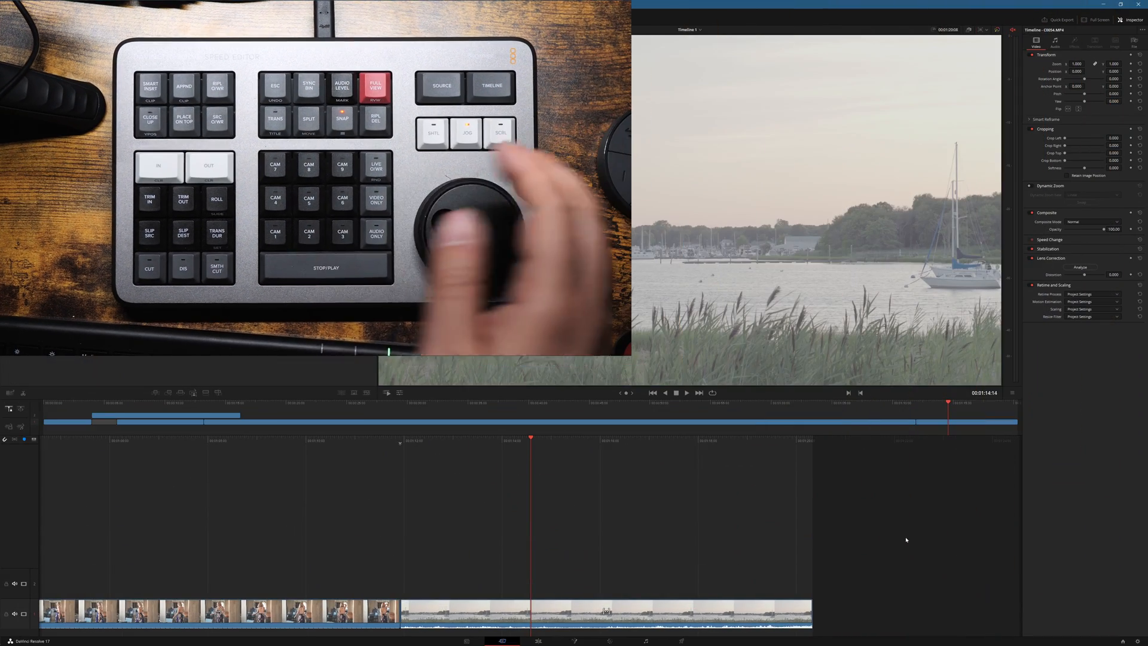
Step: Split the harbour clip at 00:01:14:14 and move its first part ahead of the blonde woman's clip
key("ctrl+b")
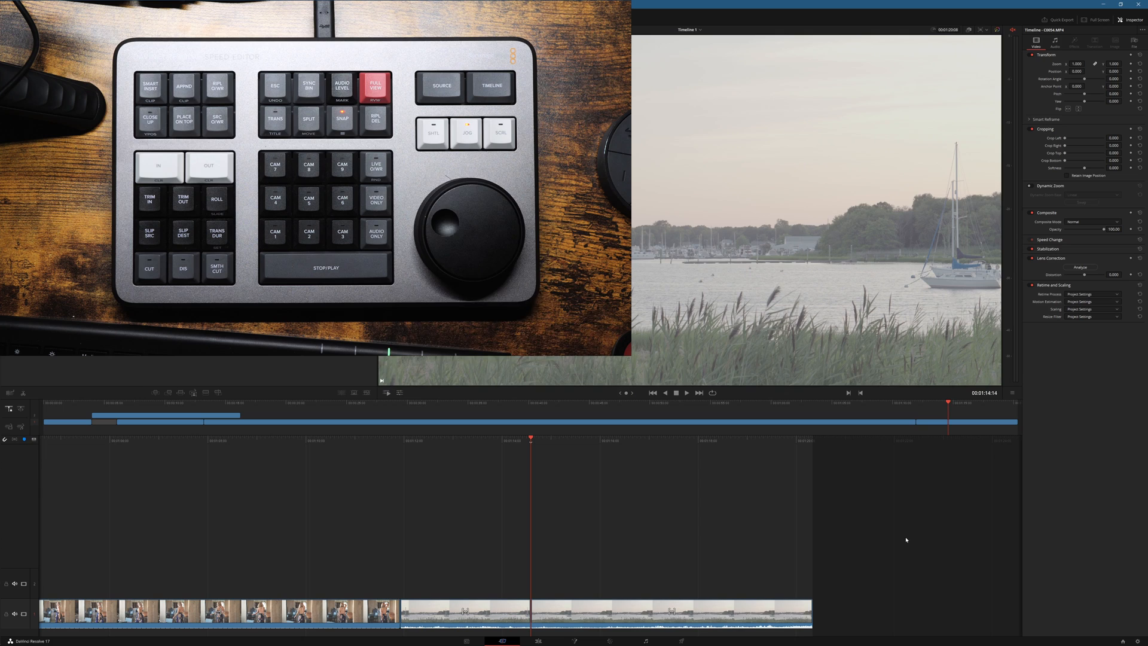
key("Left")
key("Left")
key("Left")
key("Left")
key("Left")
key("Left")
key("Left")
key("Left")
key("Left")
key("Left")
key("Left")
key("Left")
key("Left")
key("Left")
key("Left")
key("Left")
key("Left")
key("Left")
key("Left")
key("Left")
key("Left")
key("Left")
key("Left")
key("Left")
key("Left")
key("Left")
key("Left")
key("Left")
key("Left")
key("Left")
key("Left")
key("Left")
key("Left")
key("Left")
key("Left")
key("Left")
key("Left")
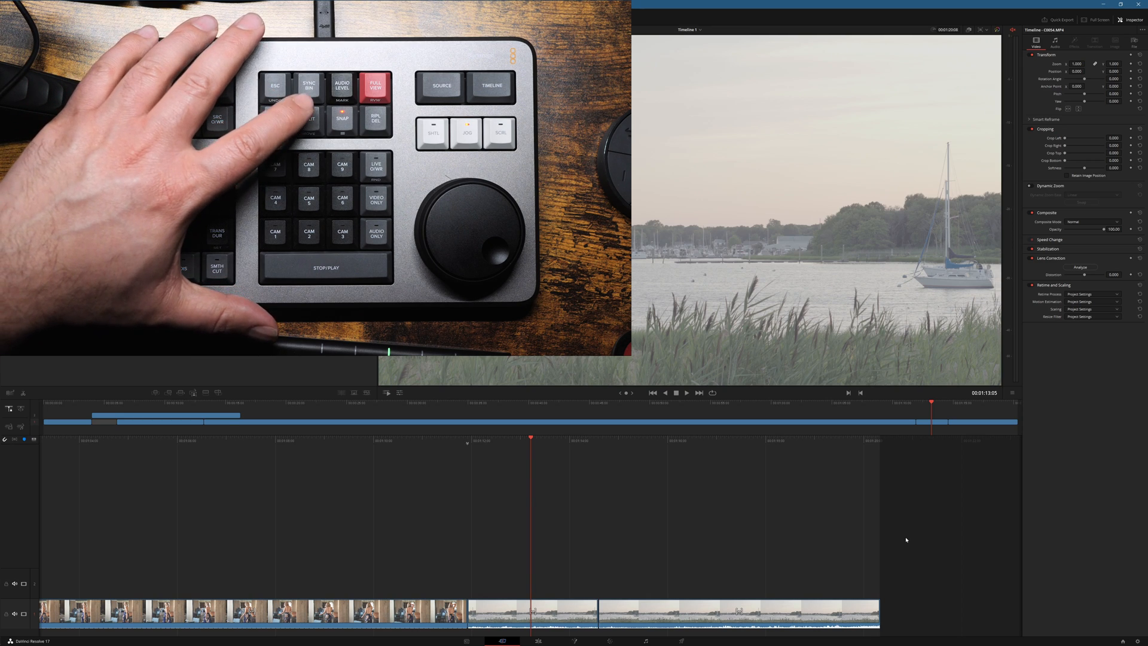
key("shift+v")
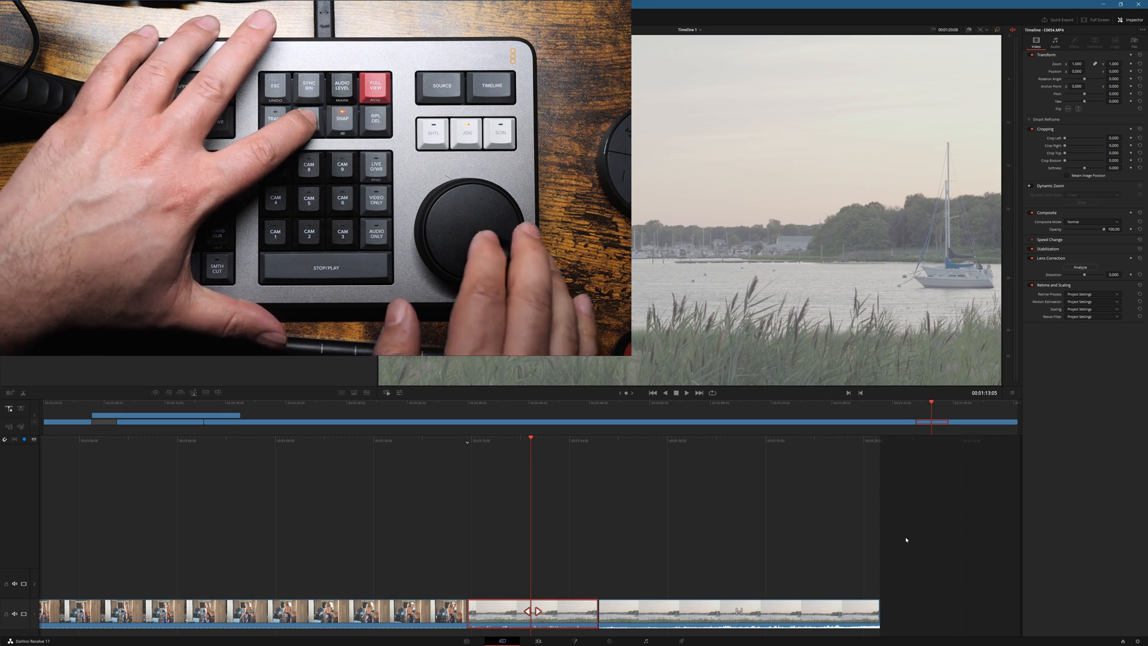
key("ctrl+shift+comma")
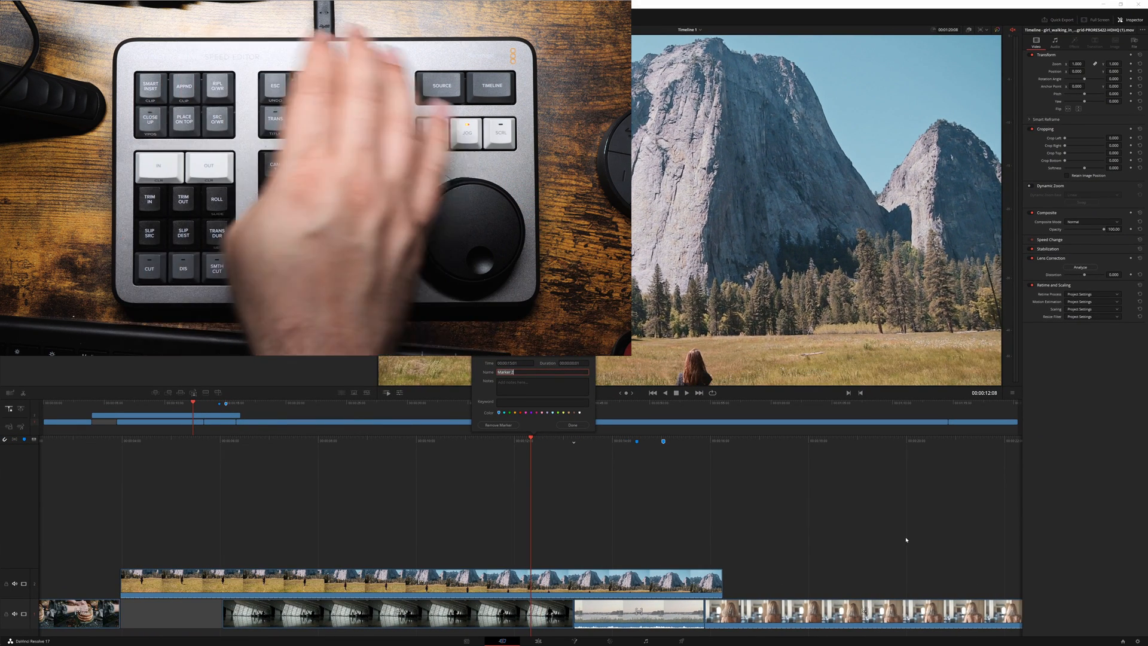
Step: Finish the yellow marker at 00:00:12:08 and scrub the timeline around it
key("Escape")
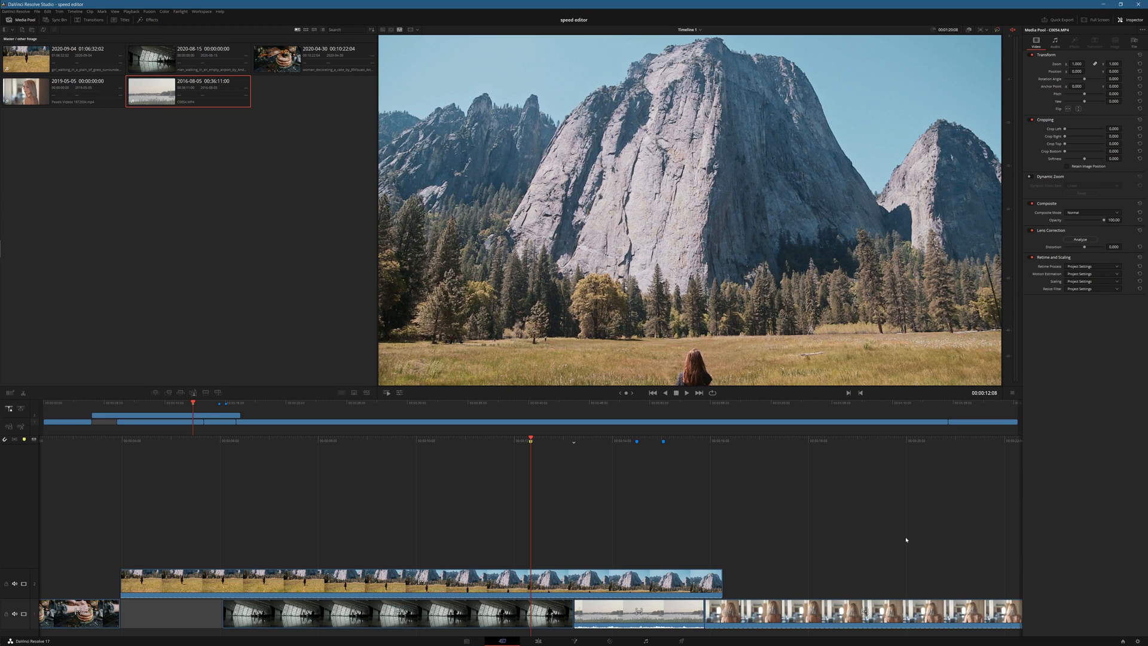
key("Left")
key("Left")
key("Left")
key("Left")
key("Left")
key("Left")
key("Left")
key("Left")
key("Left")
key("Left")
key("Left")
key("Left")
key("Left")
key("Left")
key("Left")
key("Left")
key("Left")
key("Left")
key("Left")
key("Left")
key("Right")
key("Right")
key("Right")
key("Right")
key("Right")
key("Right")
key("Right")
key("Right")
key("Right")
key("Right")
key("Right")
key("Right")
key("Right")
key("Right")
key("Right")
key("Right")
key("Right")
key("Right")
key("Right")
key("Right")
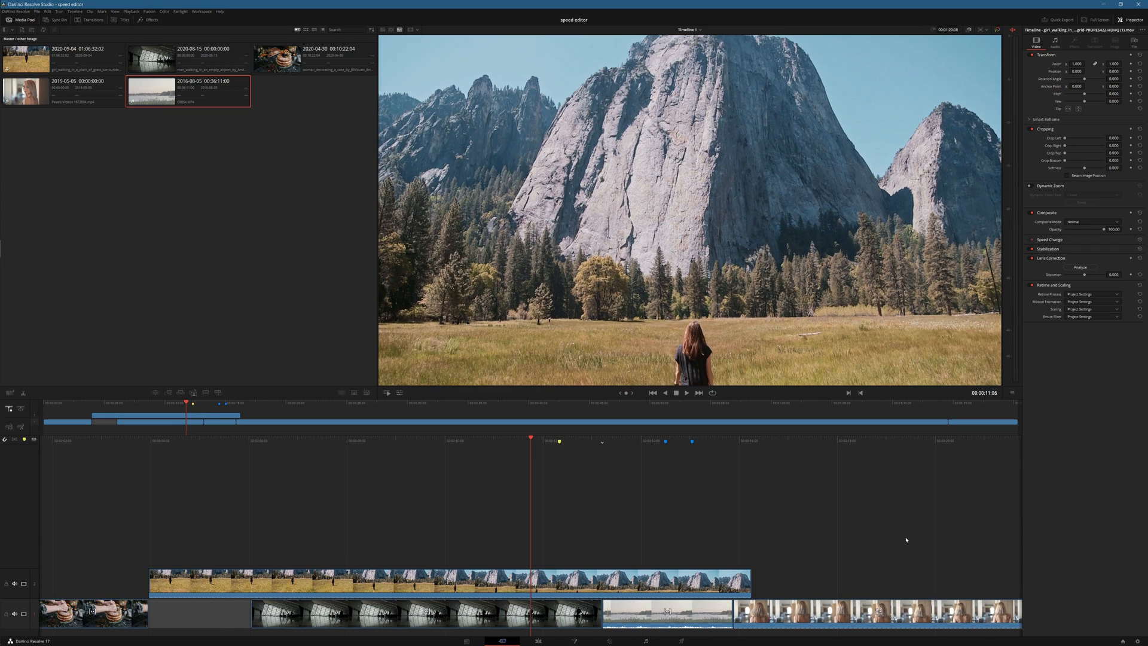
Step: Place a close-up of the girl walking clip on the track above, starting at 00:00:07:22
key("Left")
key("Left")
key("Left")
key("Left")
key("Left")
key("Left")
key("Left")
key("Left")
key("Left")
key("Left")
key("Left")
key("Left")
key("Left")
key("Left")
key("Left")
key("Left")
key("Left")
key("Left")
key("Left")
key("Left")
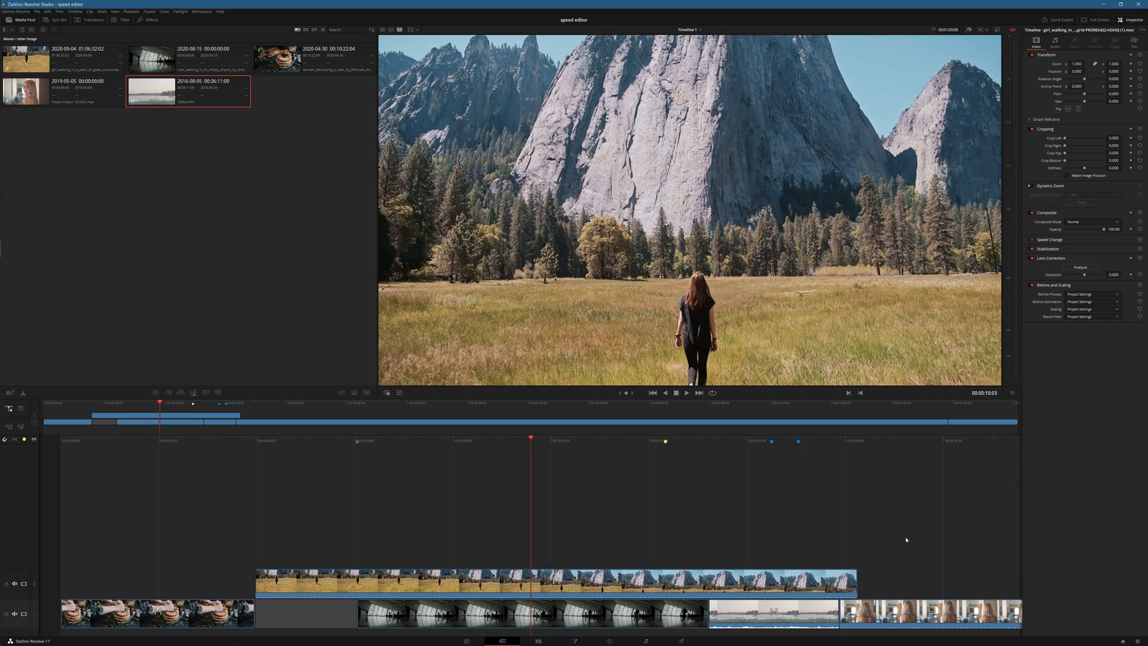
key("Left")
key("Left")
key("Left")
key("Left")
key("Left")
key("Left")
key("Left")
key("Left")
key("Left")
key("Left")
key("Left")
key("Left")
key("Left")
key("Left")
key("Left")
key("Left")
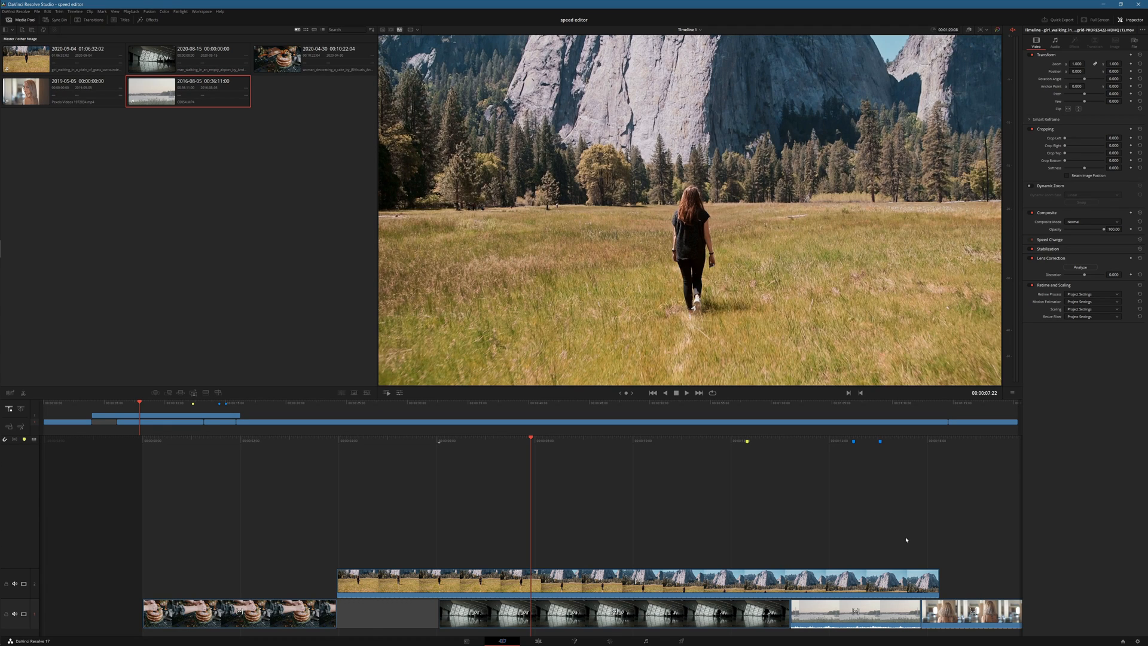
key("F12")
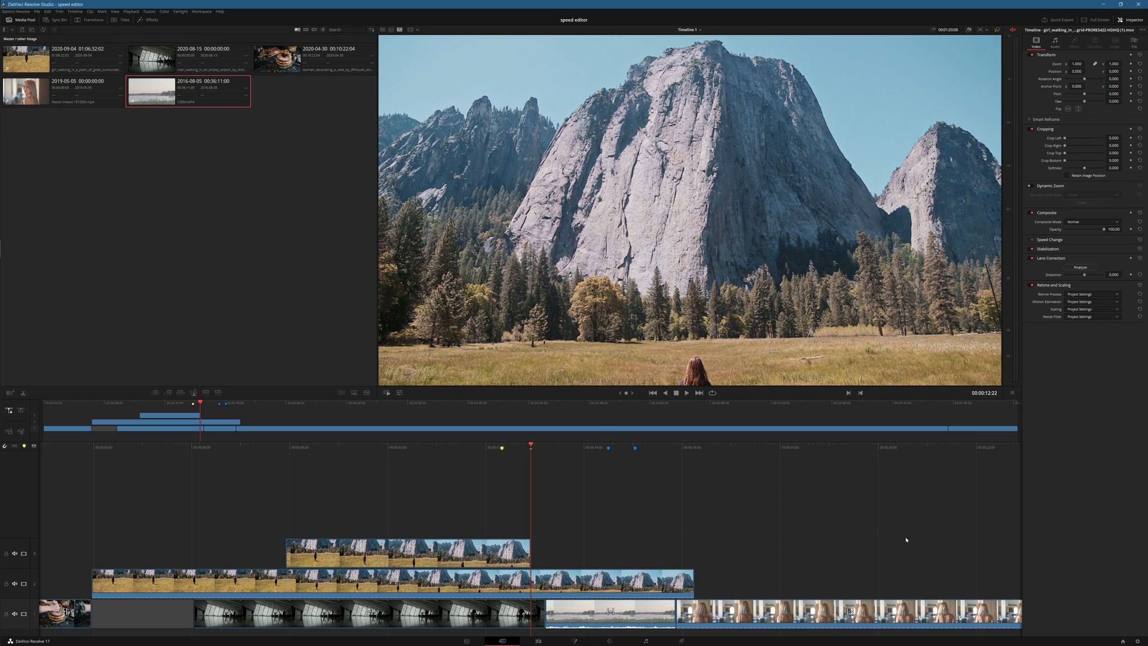
Step: At 00:00:10:15, shift the close-up's image vertically until the walking girl is framed from head to thighs
key("space")
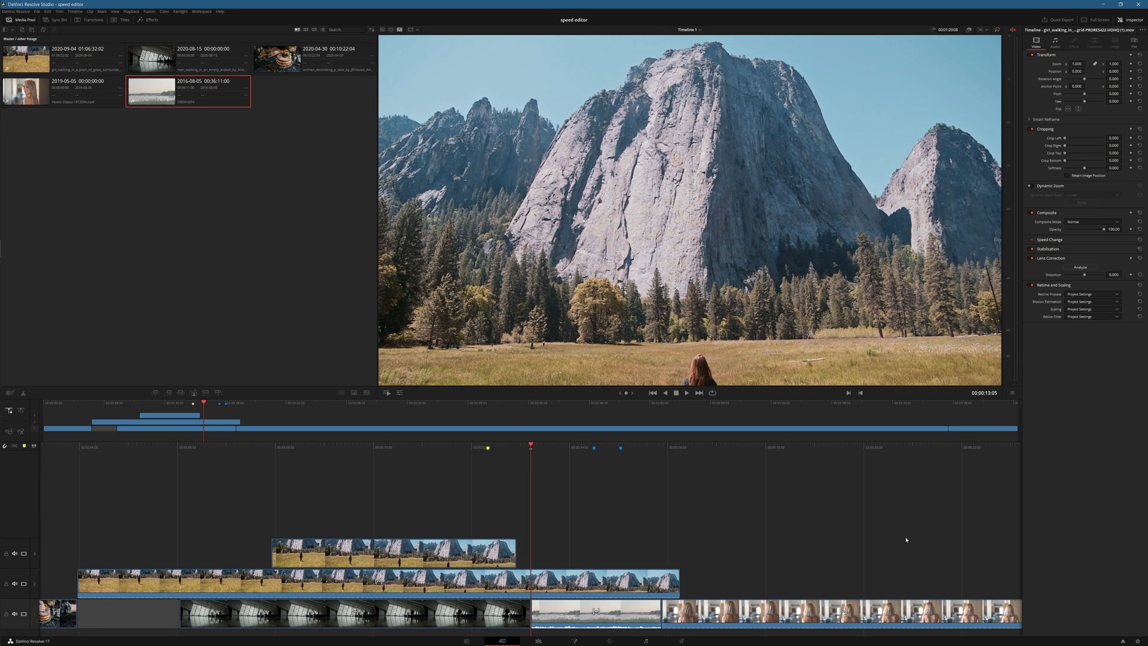
key("j")
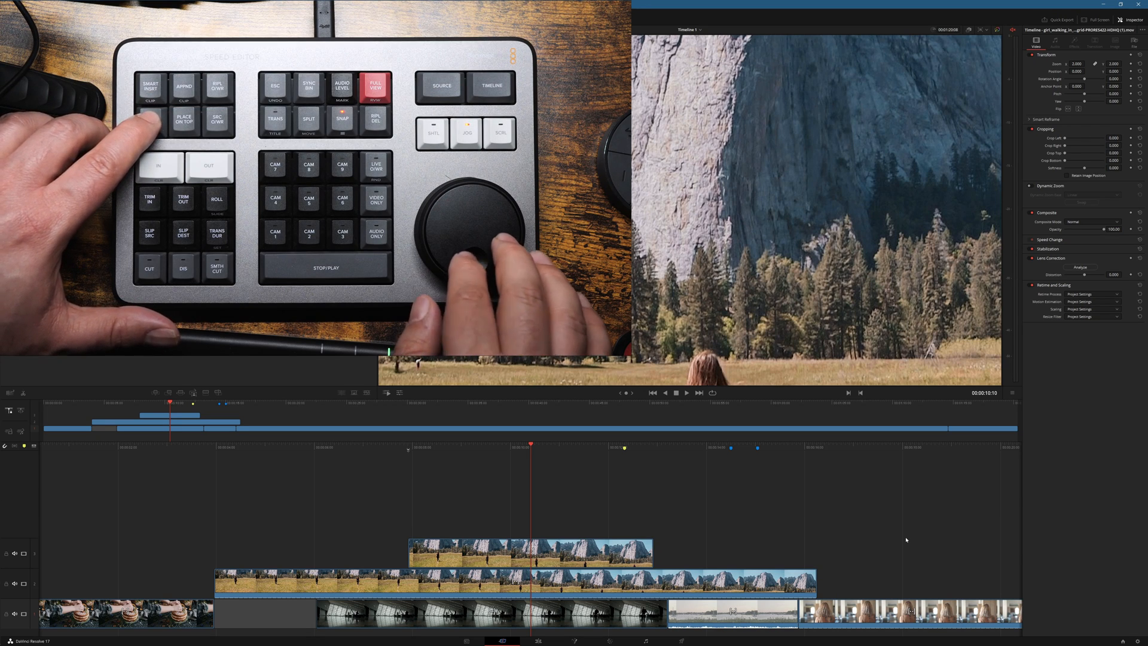
scroll(906, 540, "down", 3)
scroll(906, 540, "up", 3)
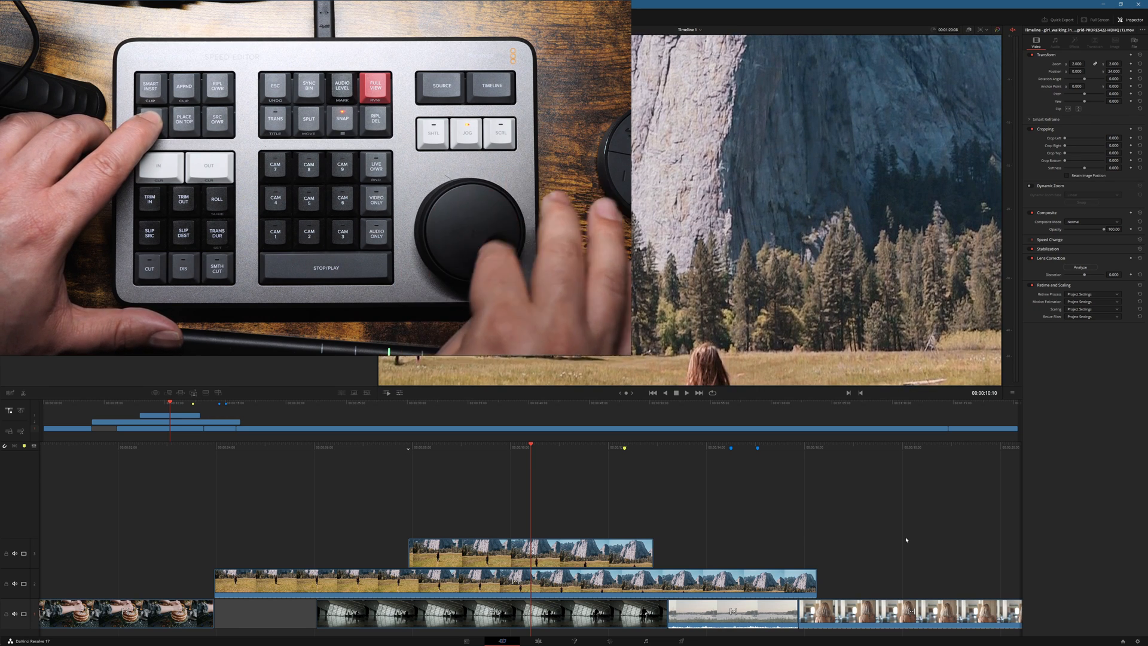
scroll(906, 540, "up", 5)
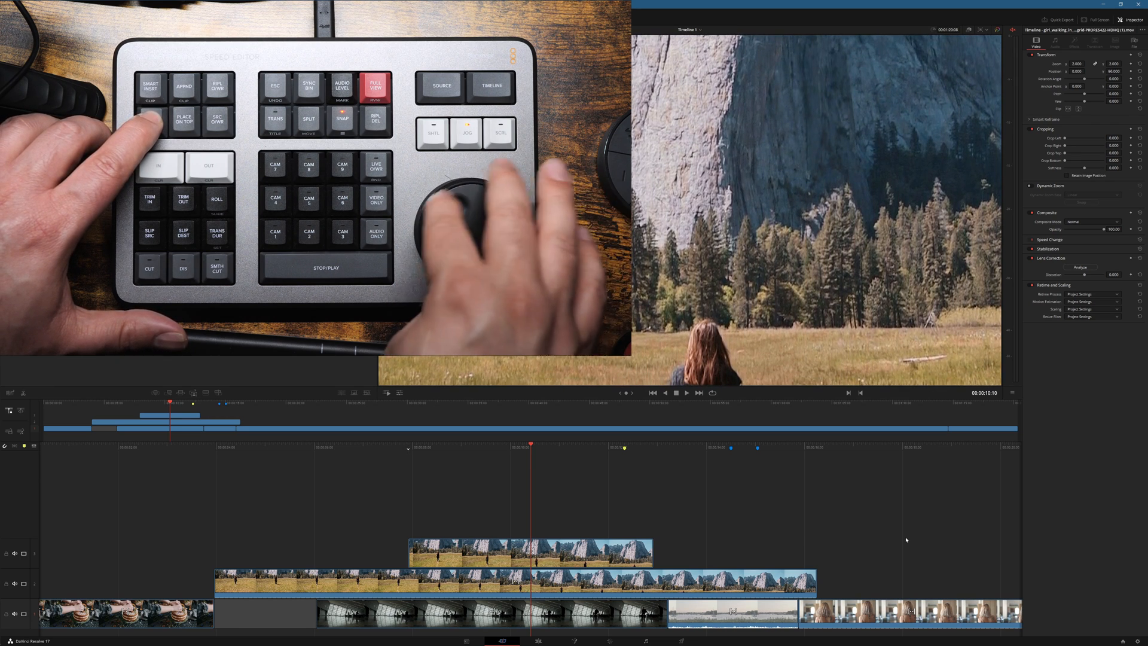
scroll(906, 540, "up", 3)
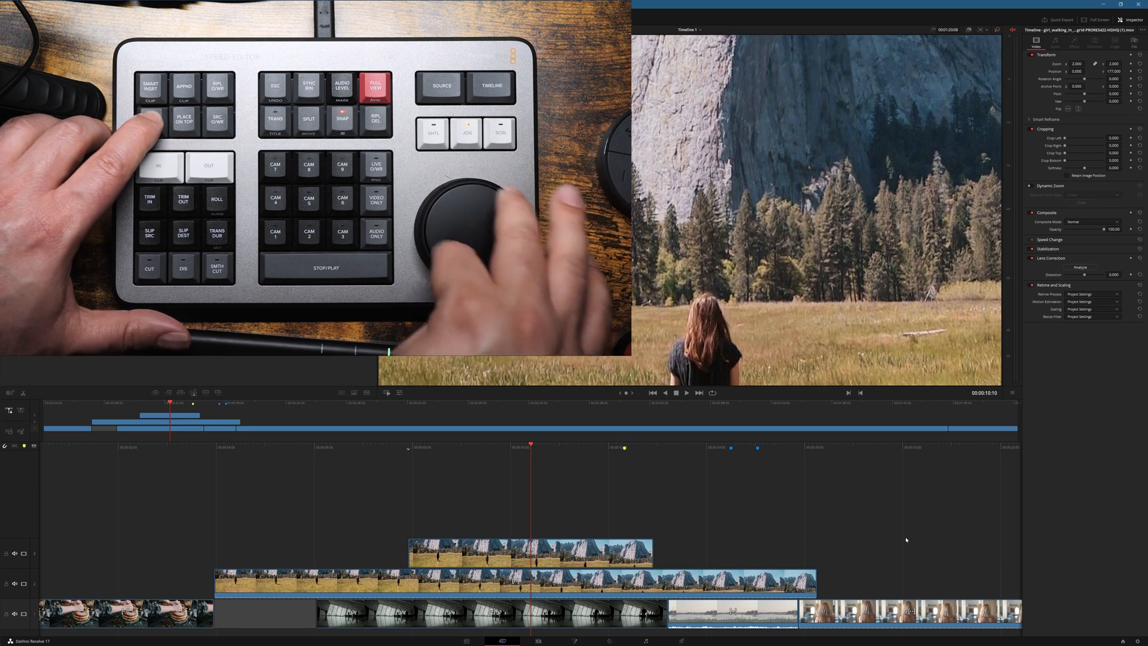
scroll(906, 540, "up", 10)
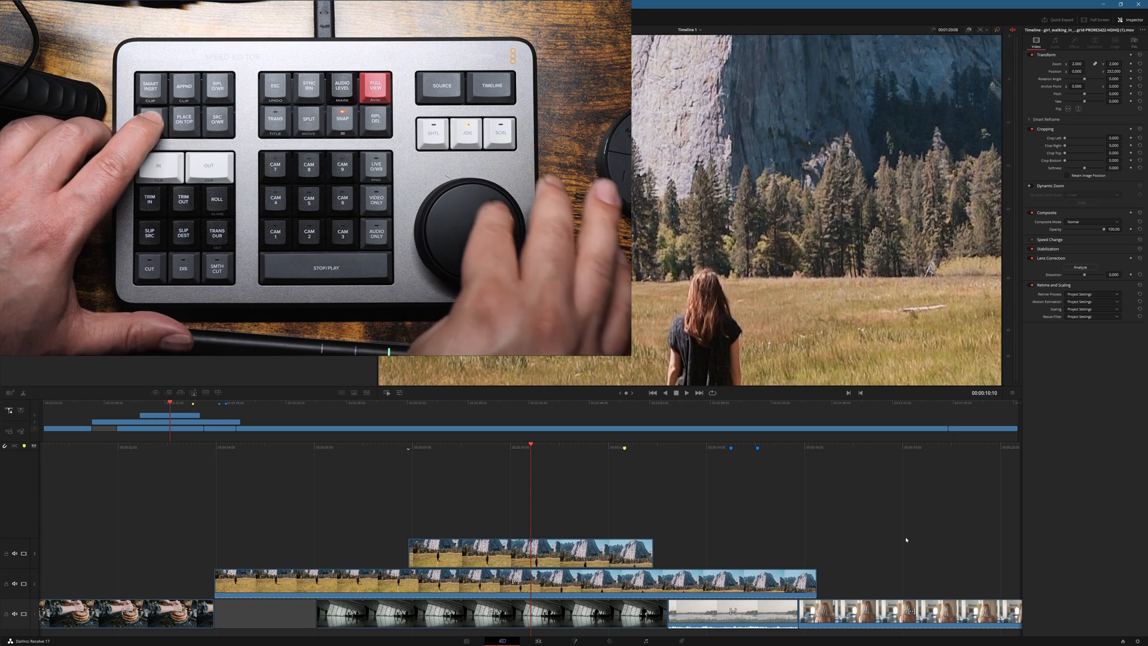
scroll(906, 540, "up", 2)
scroll(906, 540, "up", 8)
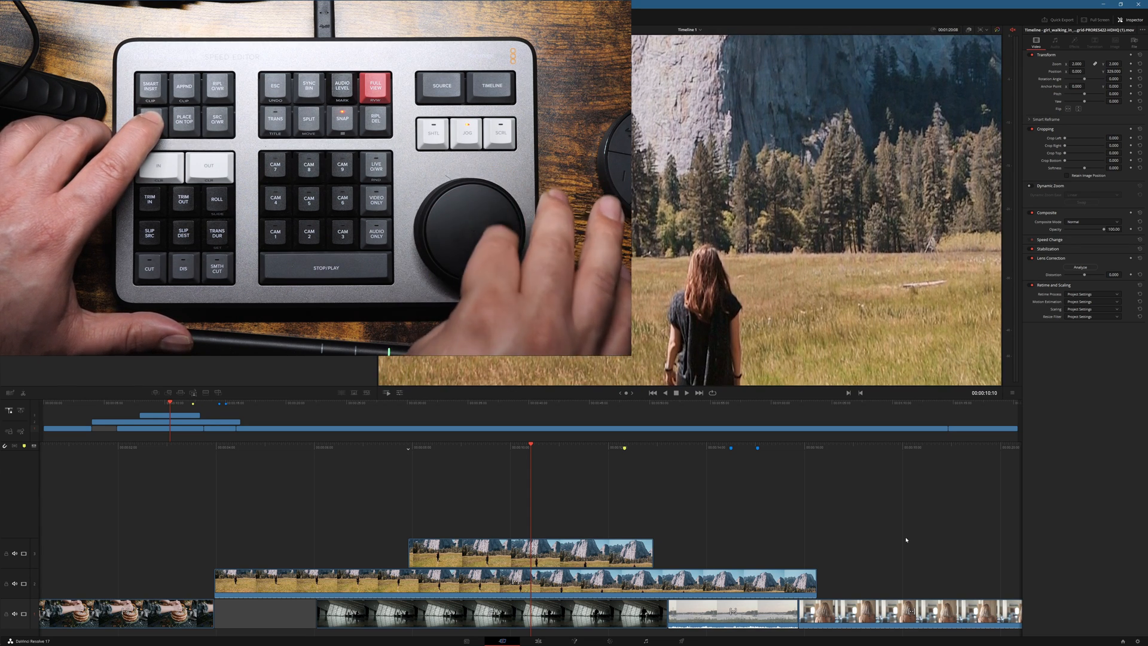
scroll(906, 540, "up", 2)
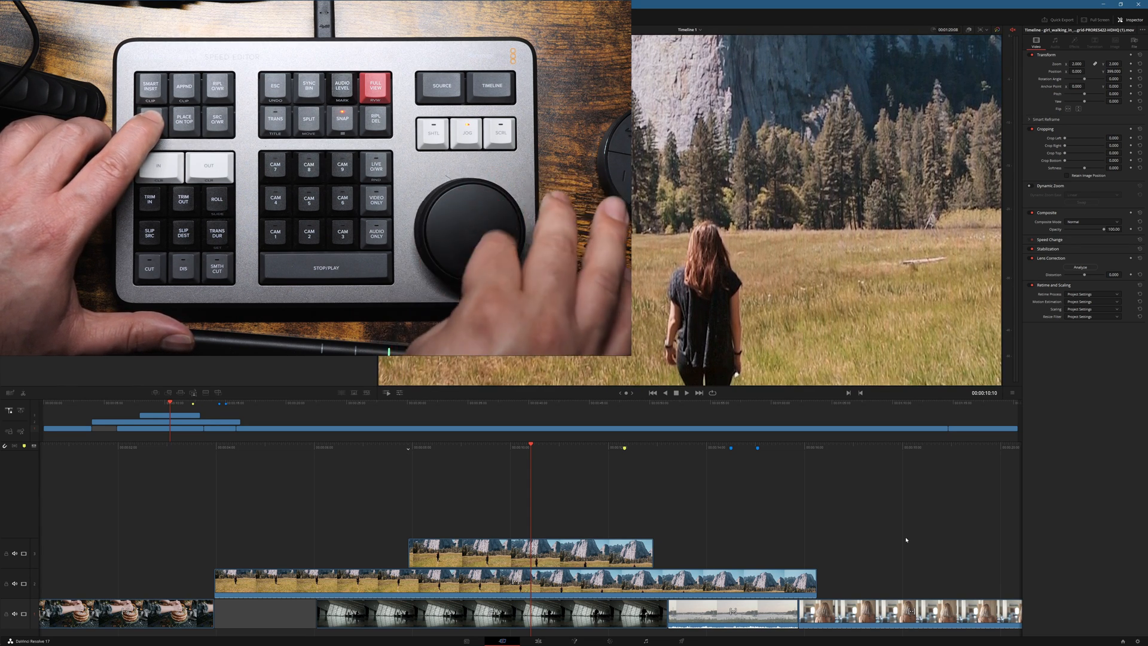
scroll(906, 540, "up", 1)
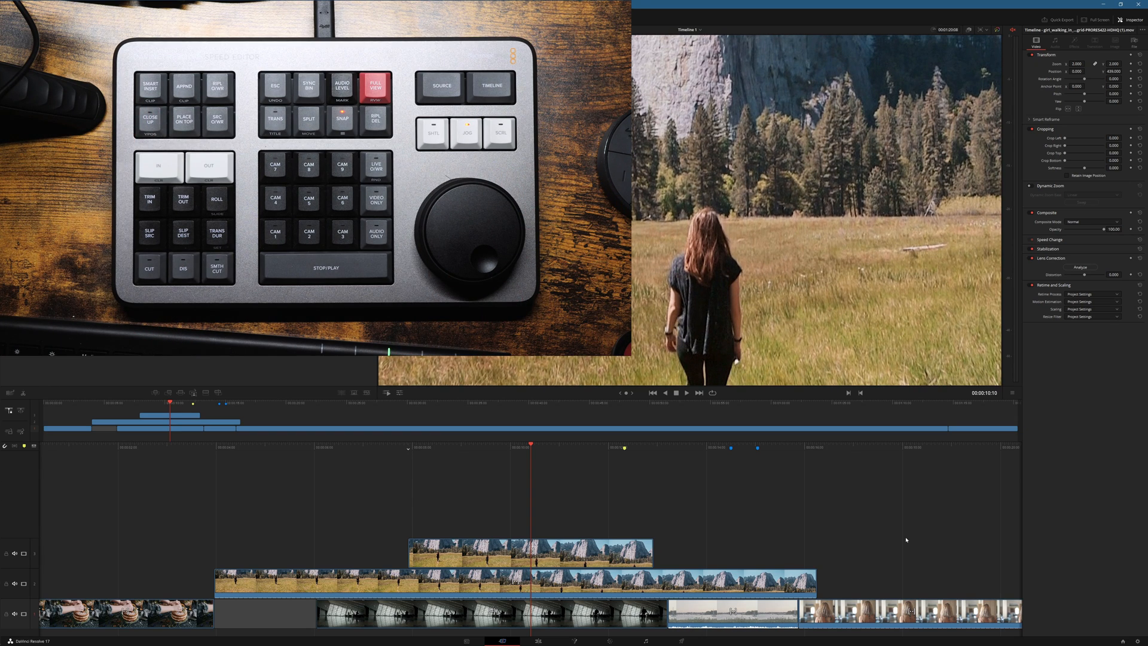
Step: Scrub backward through the close-up, past its start to the wide shot at 00:00:07:01, to check the reframing
scroll(906, 540, "left", 10)
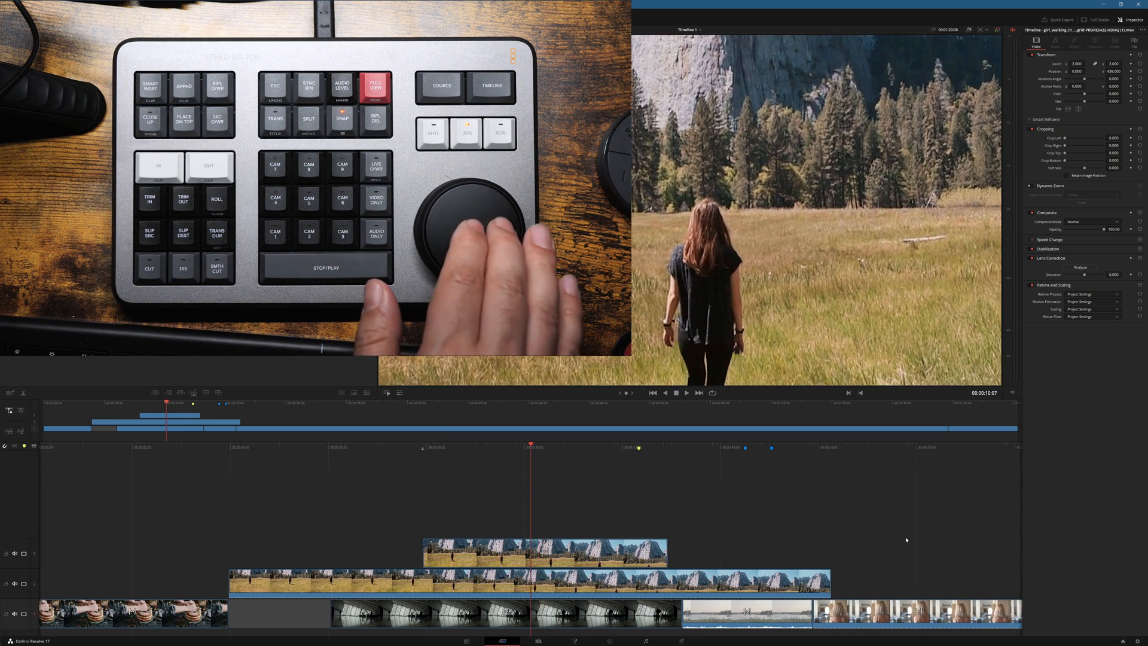
scroll(906, 540, "left", 5)
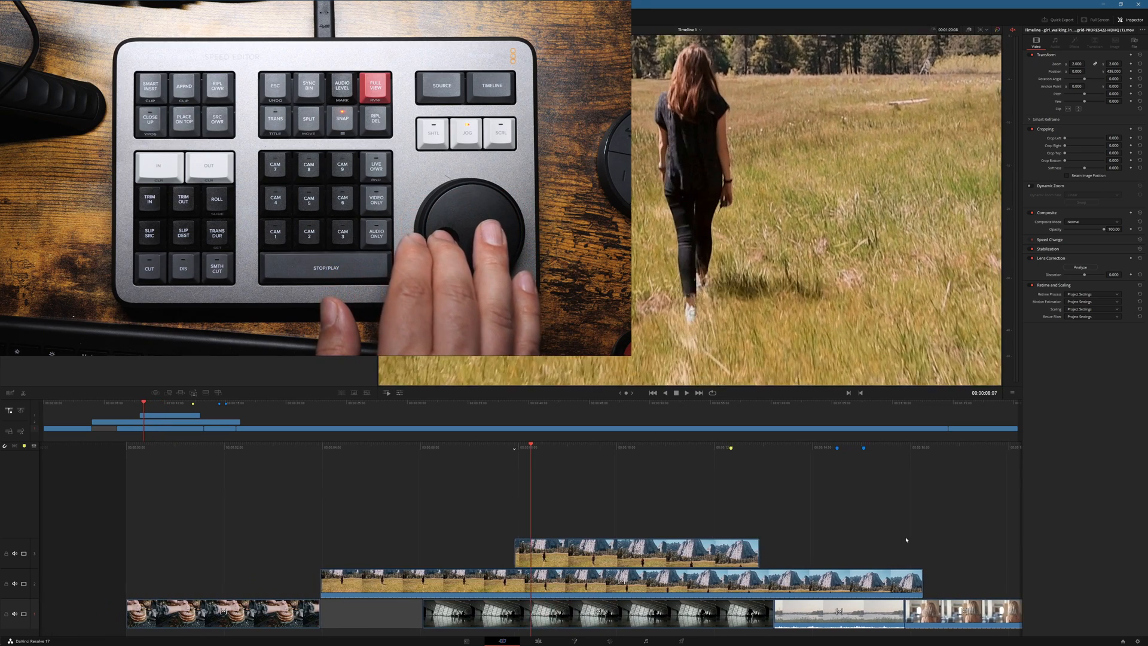
scroll(906, 540, "left", 5)
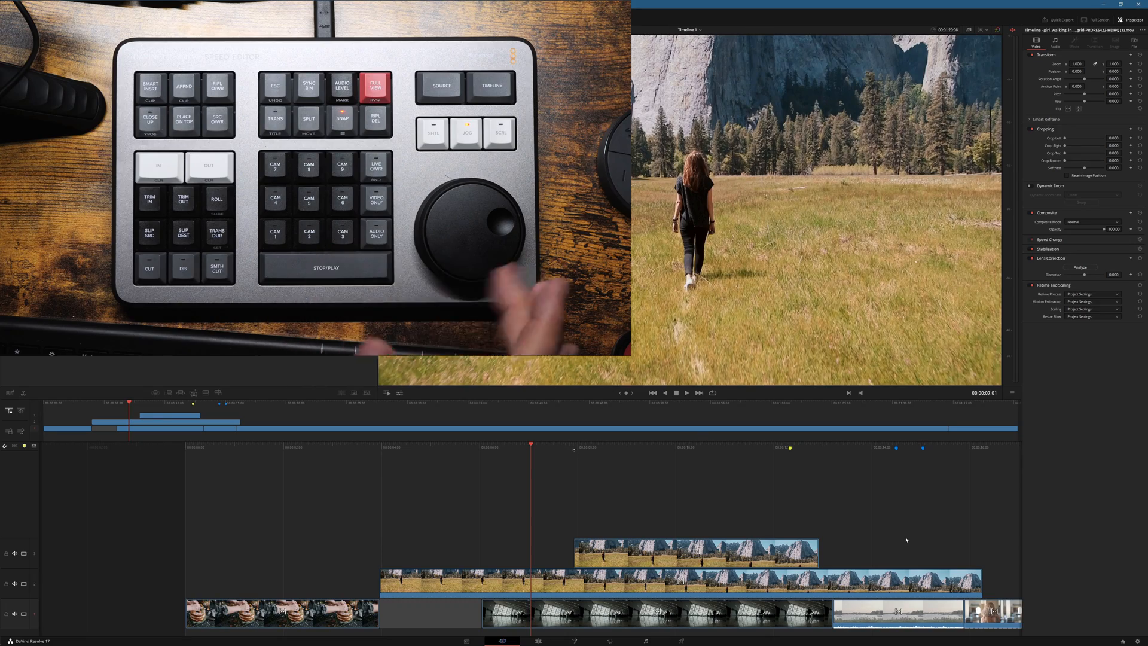
key("space")
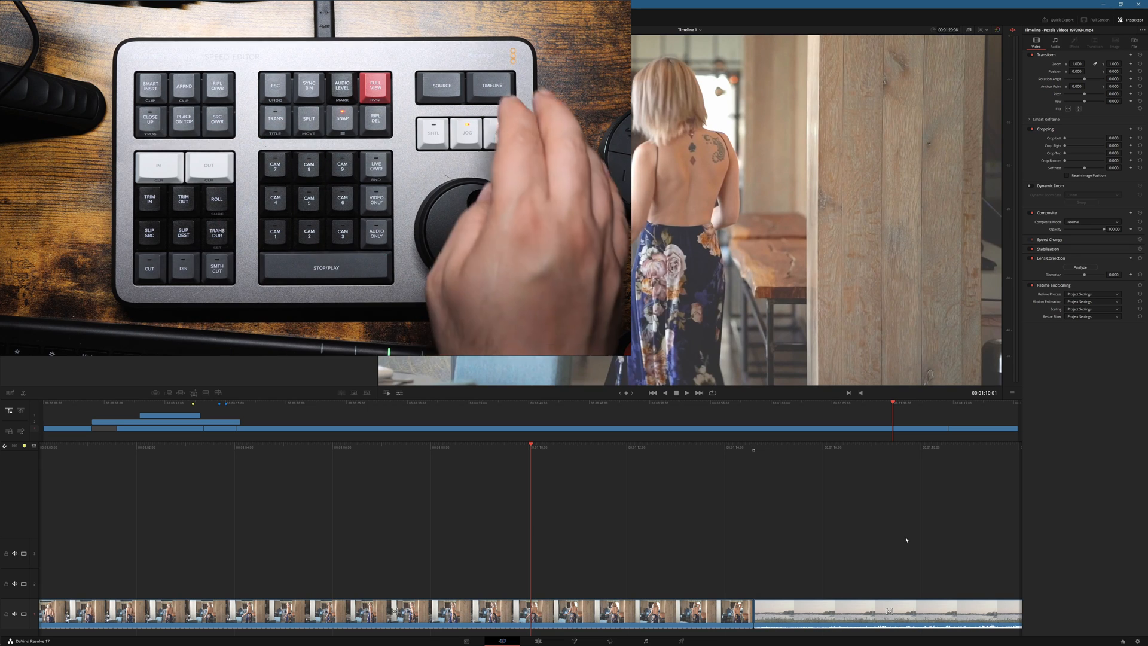
Step: Switch to the source tape and scrub the harbour clip back to 00:02:54:03
key("q")
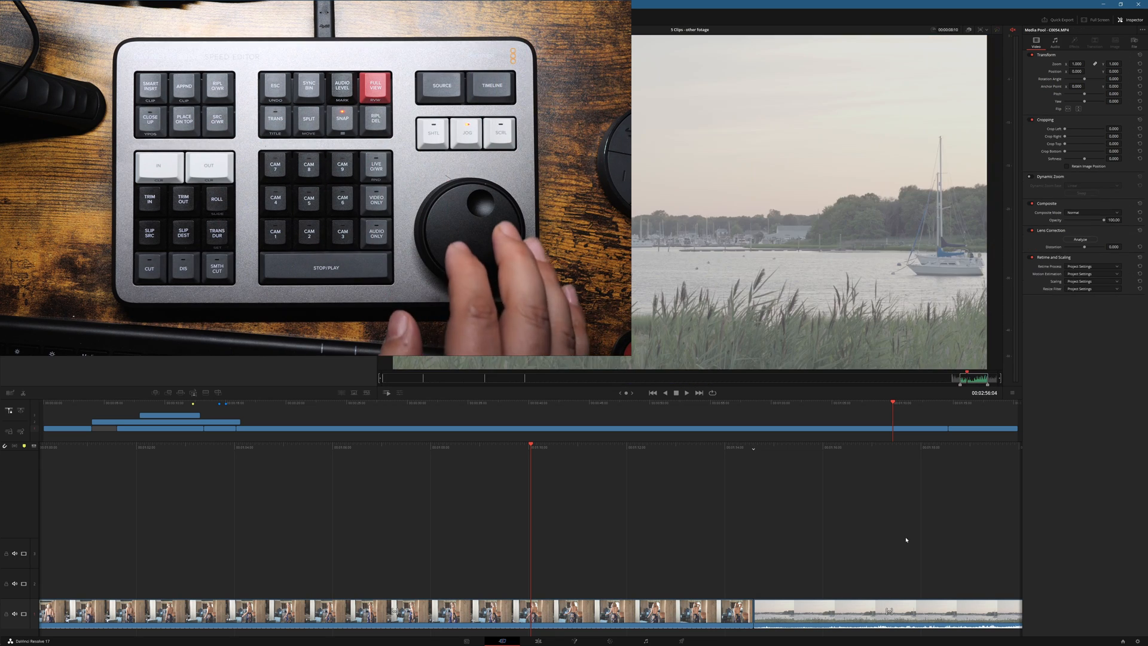
key("Left")
key("Left")
key("Left")
key("Left")
key("Left")
key("Left")
key("Left")
key("Left")
key("Left")
key("Left")
key("Left")
key("Left")
key("Left")
key("Left")
key("Left")
key("Left")
key("Left")
key("Left")
key("Left")
key("Left")
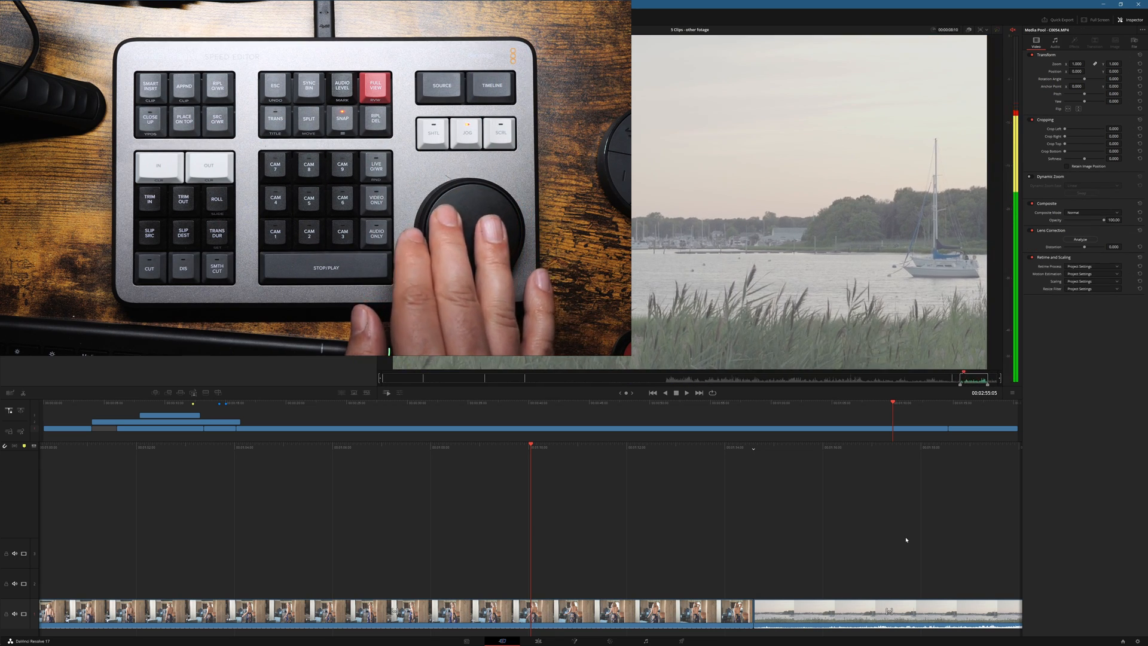
key("Left")
key("Left")
key("Left")
key("Left")
key("Left")
key("Left")
key("Left")
key("Left")
key("Left")
key("Left")
key("Left")
key("Left")
key("Left")
key("Left")
key("Left")
key("Left")
key("Left")
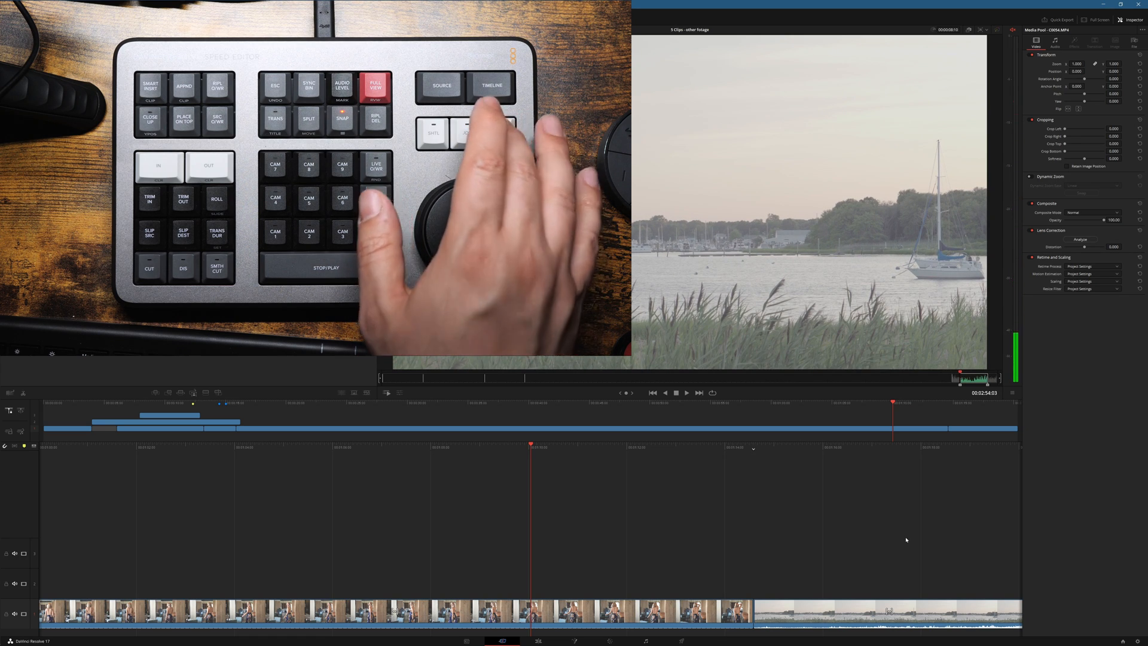
Step: Go back through the source tape to the cake clip and mark an In point at 00:00:33:05
key("Left")
key("Left")
key("Left")
key("Left")
key("Left")
key("Left")
key("Left")
key("Left")
key("shift+Left")
key("shift+Left")
key("shift+Left")
key("shift+Left")
key("shift+Left")
key("shift+Left")
key("shift+Left")
key("shift+Left")
key("shift+Left")
key("shift+Left")
key("shift+Left")
key("shift+Left")
key("shift+Left")
key("shift+Left")
key("shift+Left")
key("shift+Left")
key("shift+Left")
key("shift+Left")
key("shift+Left")
key("shift+Left")
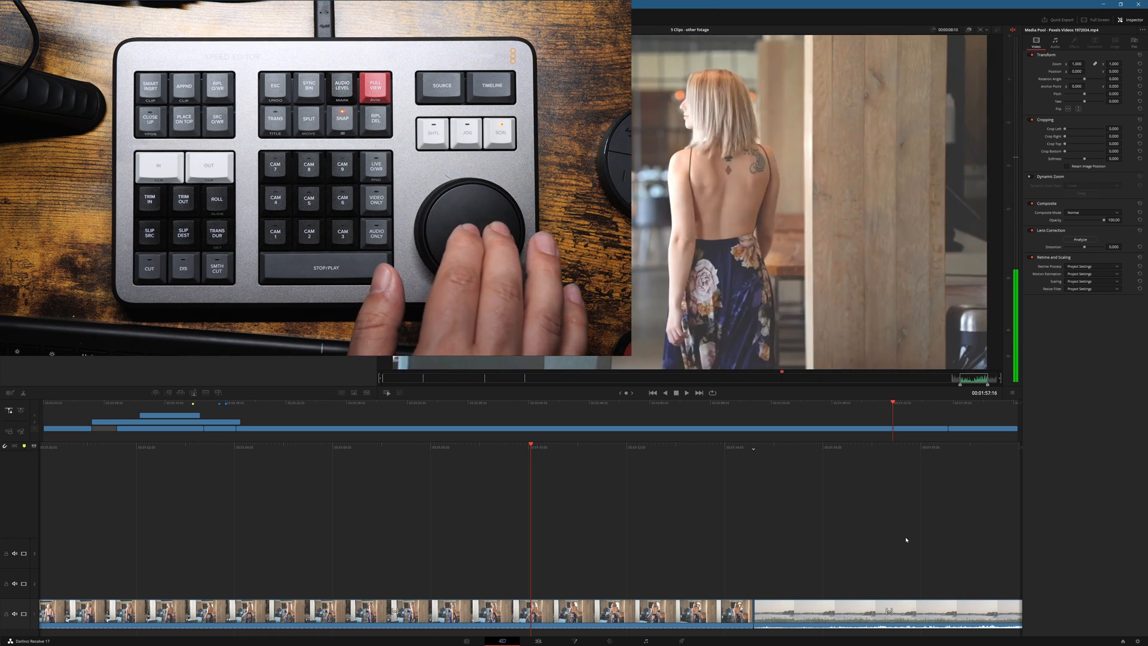
key("shift+Left")
key("shift+Left")
key("shift+Left")
key("shift+Left")
key("shift+Left")
key("shift+Left")
key("shift+Left")
key("shift+Left")
key("shift+Left")
key("shift+Left")
key("shift+Left")
key("shift+Left")
key("shift+Left")
key("shift+Left")
key("shift+Left")
key("shift+Left")
key("shift+Left")
key("shift+Left")
key("shift+Left")
key("shift+Left")
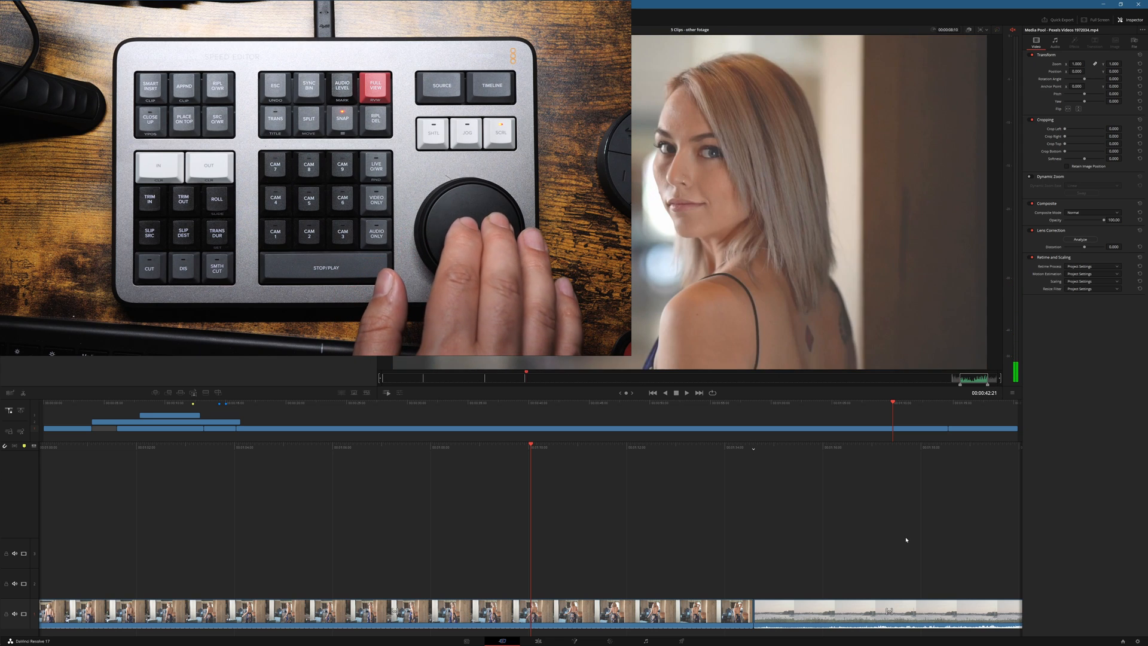
key("shift+Left")
key("shift+Left")
key("shift+Left")
key("shift+Left")
key("shift+Left")
key("shift+Left")
key("shift+Left")
key("shift+Left")
key("shift+Left")
key("shift+Left")
key("shift+Left")
key("shift+Right")
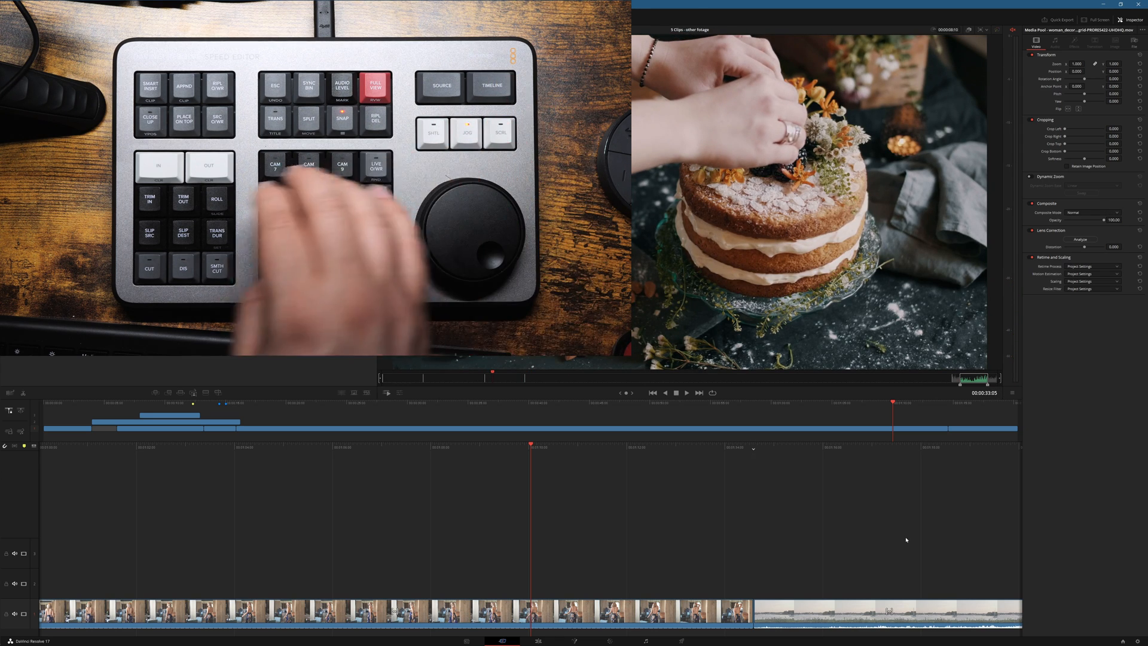
key("i")
Step: Mark the cake clip's Out point at 00:00:38:17 and smart-insert the range between the blonde woman's clip and the final harbour clip
key("Right")
key("Right")
key("Right")
key("Right")
key("Right")
key("Right")
key("Right")
key("Right")
key("Right")
key("Right")
key("Right")
key("Right")
key("Right")
key("Right")
key("Right")
key("Right")
key("Right")
key("Right")
key("Right")
key("Right")
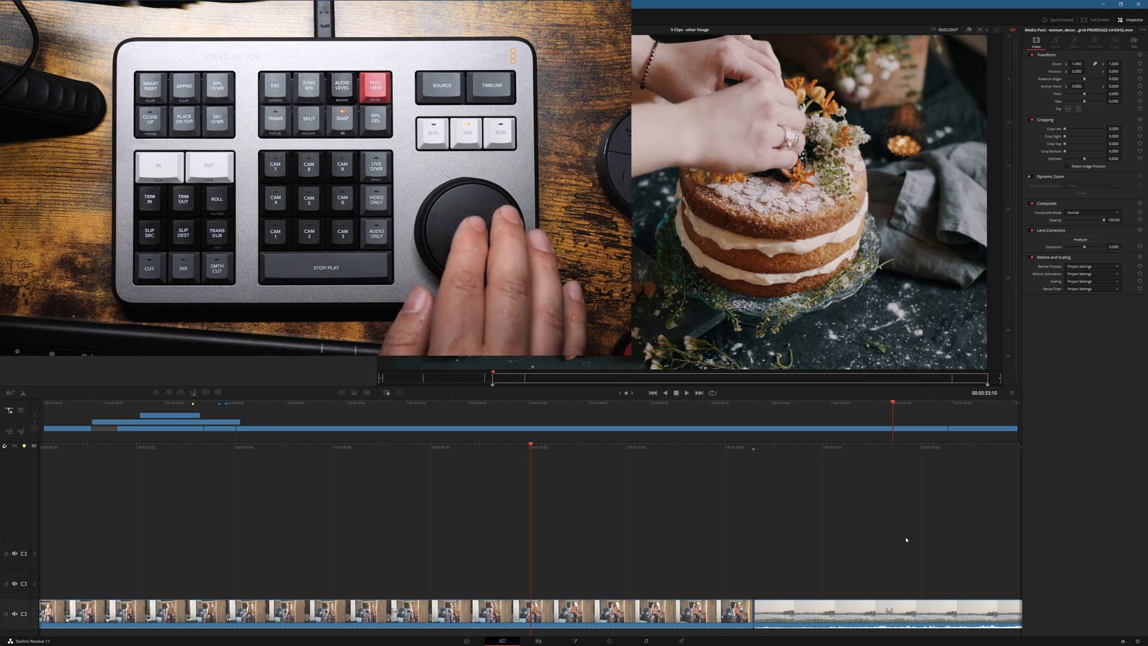
key("shift+Right")
key("shift+Right")
key("shift+Right")
key("shift+Right")
key("Right")
key("Right")
key("Right")
key("Right")
key("Right")
key("Right")
key("Right")
key("Right")
key("Right")
key("Right")
key("Right")
key("Right")
key("Right")
key("Right")
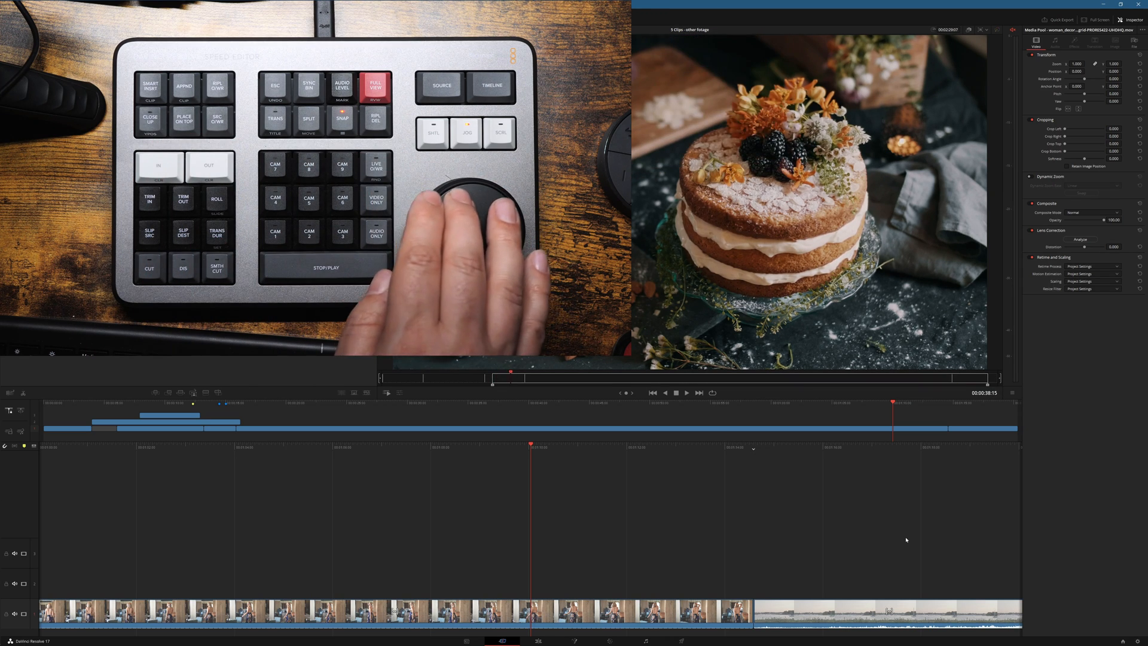
key("o")
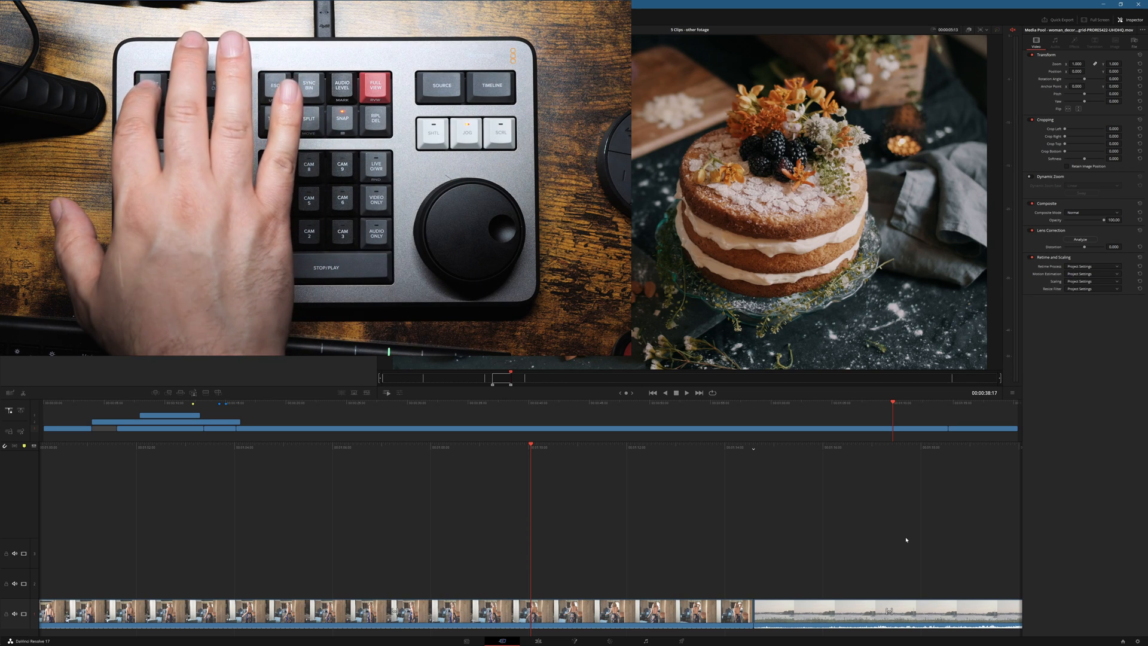
key("F9")
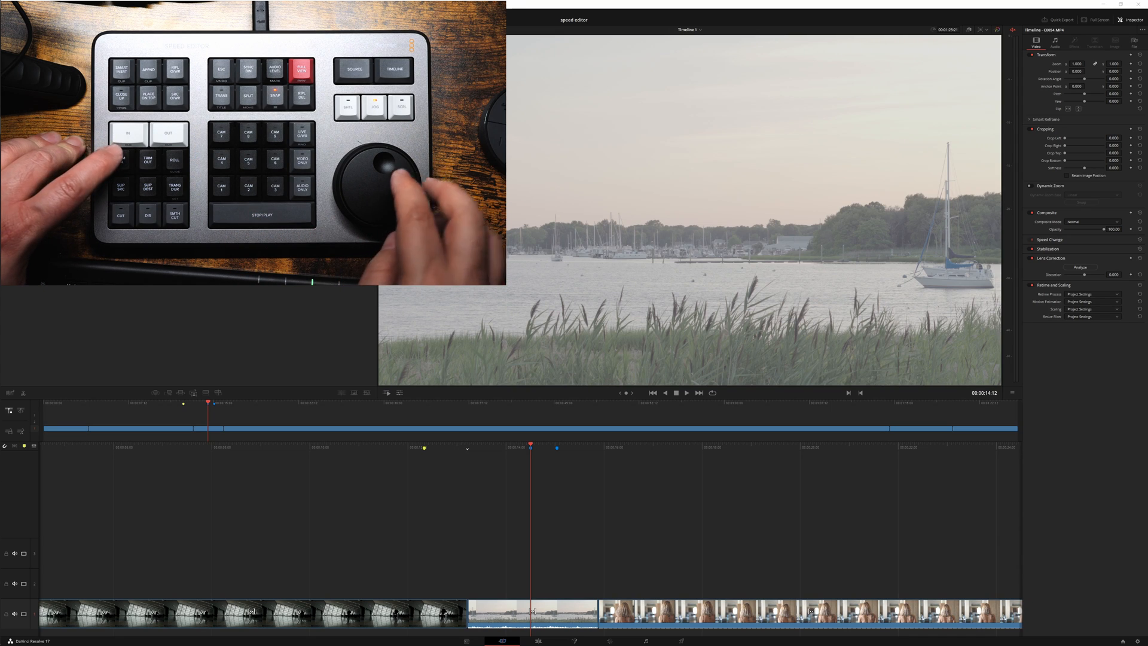
Step: Ripple-trim the start of the first harbour clip, right after the airport clip, shortening it by about 8 frames
key("period")
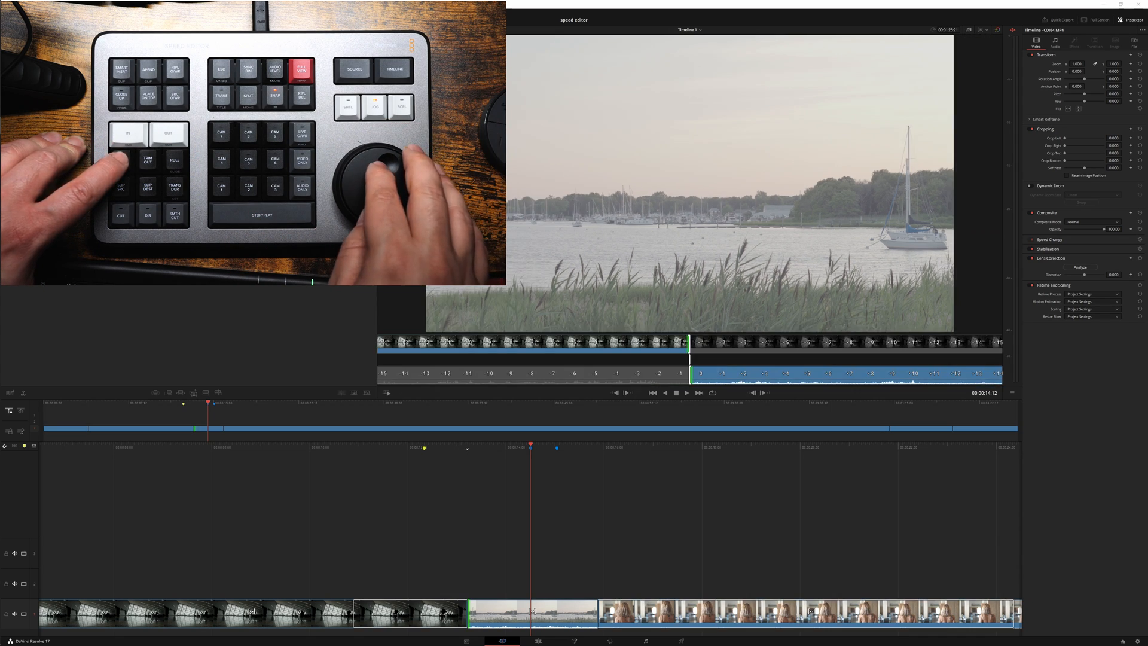
key("comma")
key("comma")
key("comma")
key("comma")
key("comma")
key("comma")
key("comma")
key("comma")
key("comma")
key("comma")
key("comma")
key("comma")
key("comma")
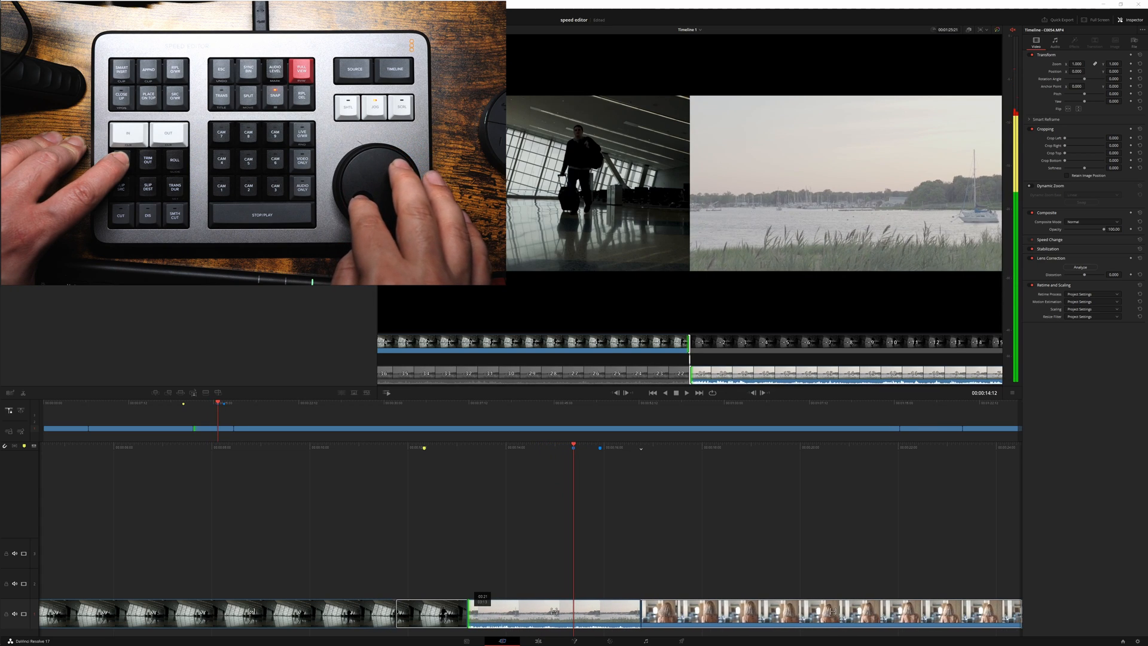
key("period")
key("period")
key("period")
key("period")
key("period")
key("period")
key("period")
key("period")
key("period")
key("period")
key("period")
key("period")
key("period")
key("period")
key("period")
key("period")
key("period")
key("period")
key("period")
key("period")
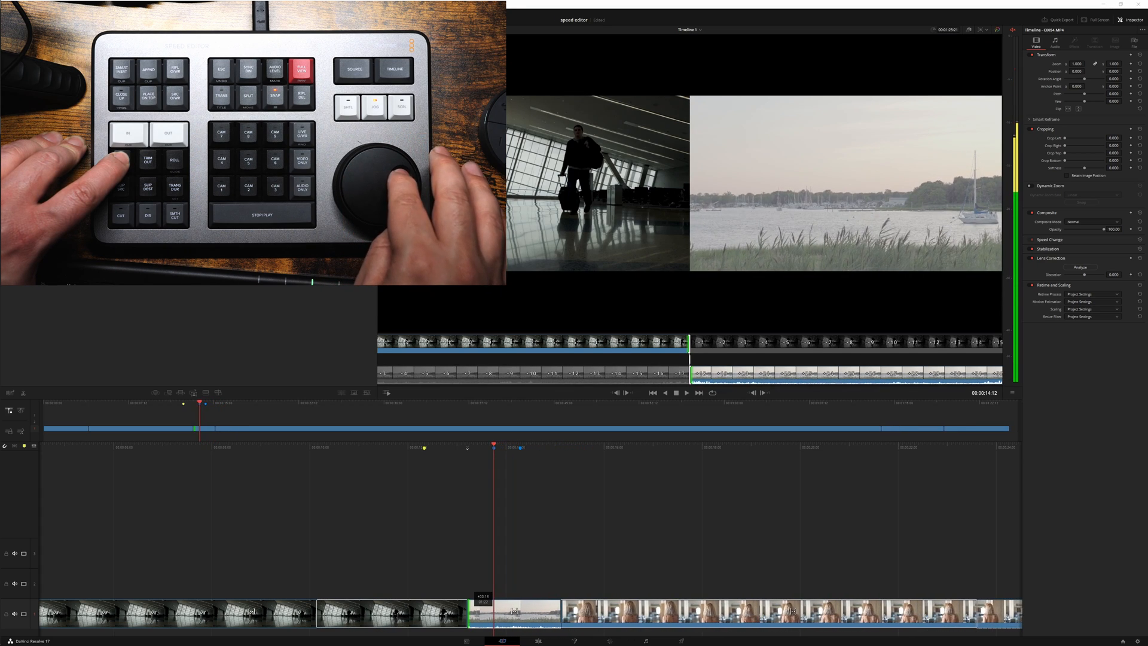
key("comma")
key("comma")
key("comma")
key("comma")
key("comma")
key("comma")
key("comma")
key("comma")
key("comma")
key("comma")
key("comma")
key("comma")
key("comma")
key("comma")
key("comma")
key("comma")
key("period")
key("period")
key("period")
key("period")
key("period")
key("period")
key("period")
key("period")
key("period")
key("period")
key("period")
key("period")
key("period")
key("period")
key("period")
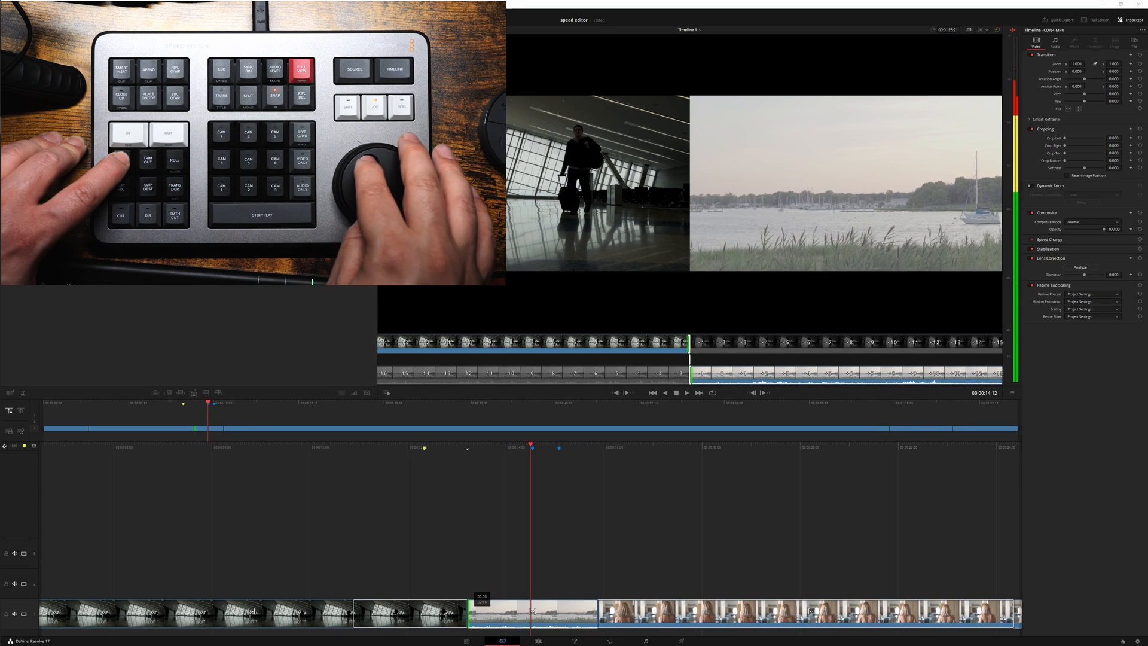
key("period")
key("period")
key("period")
key("period")
key("period")
key("period")
key("period")
key("period")
key("comma")
key("comma")
key("comma")
key("comma")
key("comma")
key("comma")
key("comma")
key("comma")
key("comma")
key("comma")
key("comma")
key("comma")
key("comma")
key("comma")
key("comma")
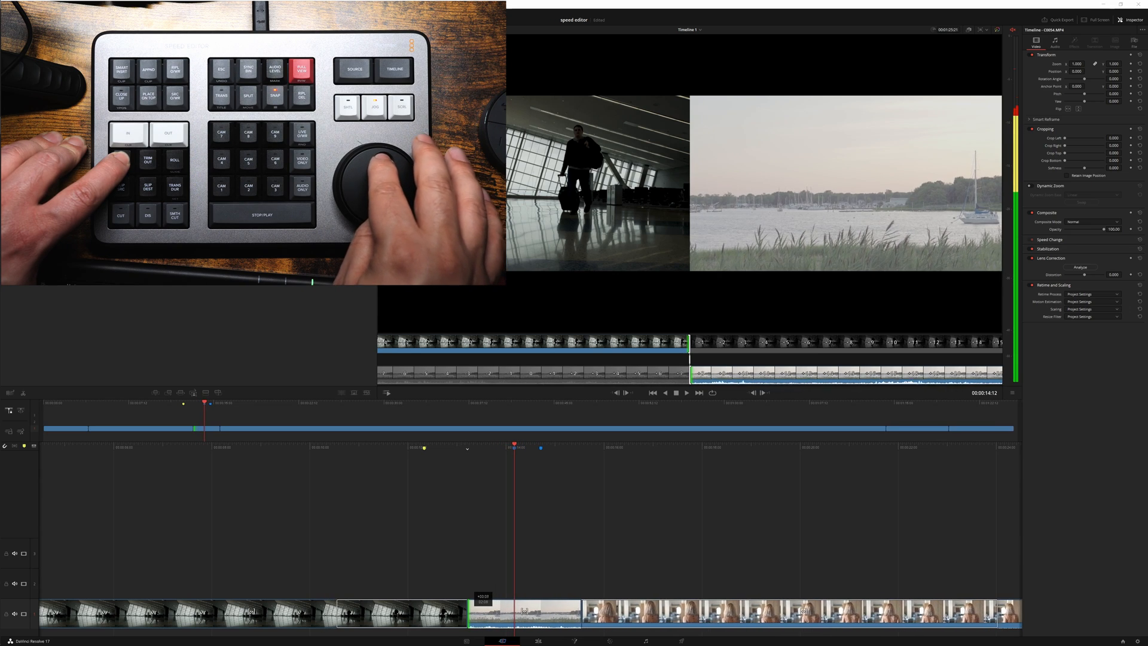
key("comma")
key("comma")
key("comma")
key("comma")
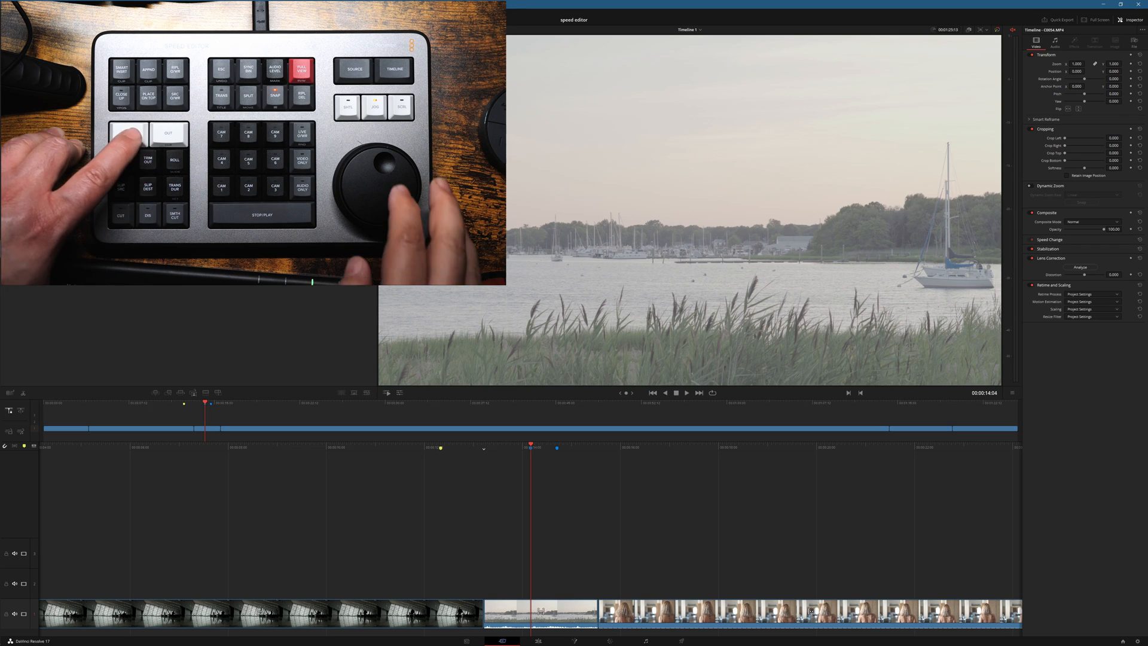
Step: Ripple-trim the end of the airport clip before the harbour shot, shortening it by about 3.5 seconds
key("comma")
key("comma")
key("comma")
key("comma")
key("comma")
key("comma")
key("comma")
key("comma")
key("comma")
key("comma")
key("comma")
key("comma")
key("comma")
key("comma")
key("comma")
key("comma")
key("comma")
key("comma")
key("comma")
key("comma")
key("comma")
key("comma")
key("comma")
key("comma")
key("comma")
key("comma")
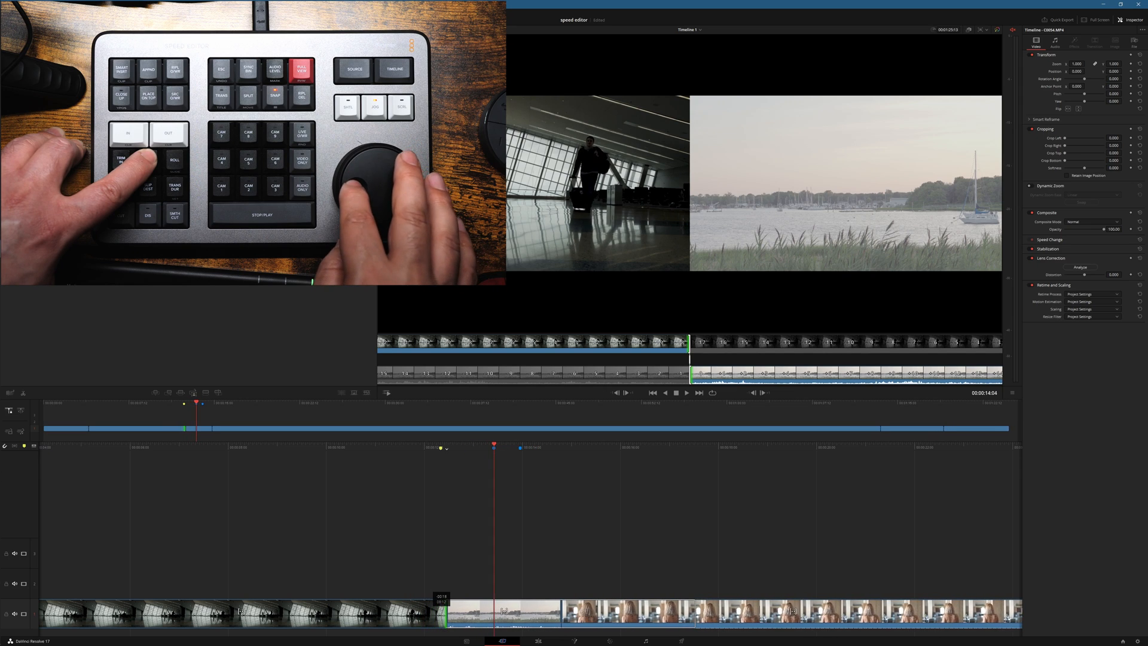
key("comma")
key("comma")
key("comma")
key("comma")
key("comma")
key("comma")
key("comma")
key("comma")
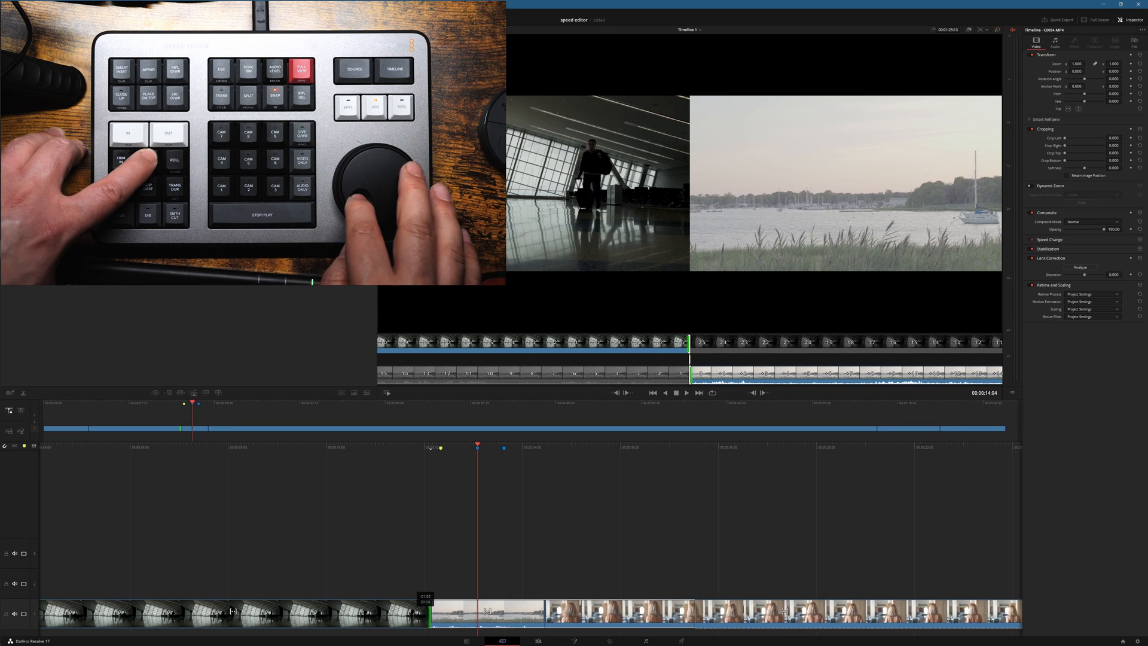
key("comma")
key("comma")
key("comma")
key("comma")
key("comma")
key("comma")
key("comma")
key("comma")
key("comma")
key("period")
key("period")
key("period")
key("period")
key("period")
key("period")
key("period")
key("period")
key("period")
key("period")
key("period")
key("period")
key("period")
key("period")
key("period")
key("period")
key("period")
key("period")
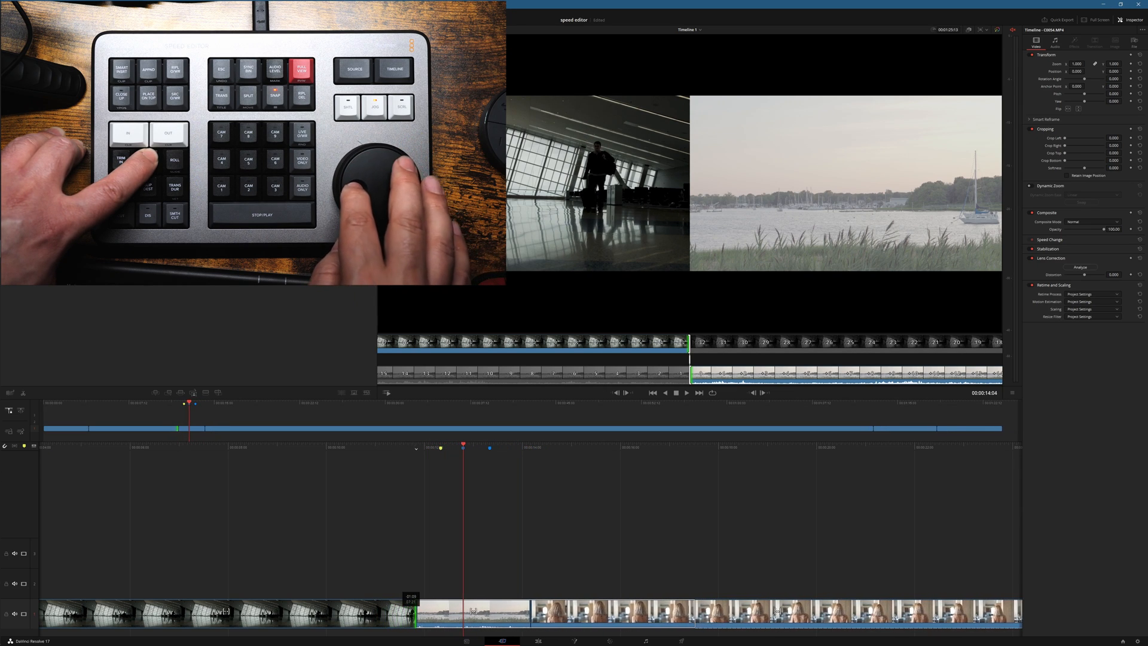
key("comma")
key("comma")
key("comma")
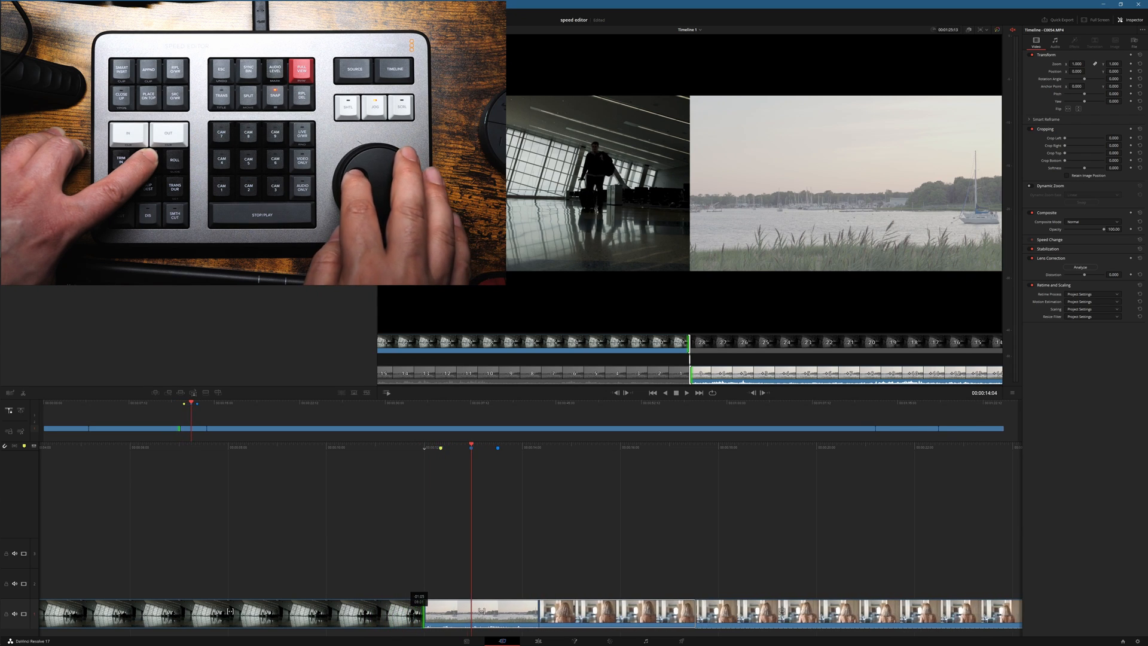
key("comma")
key("comma")
key("comma")
key("comma")
key("comma")
key("comma")
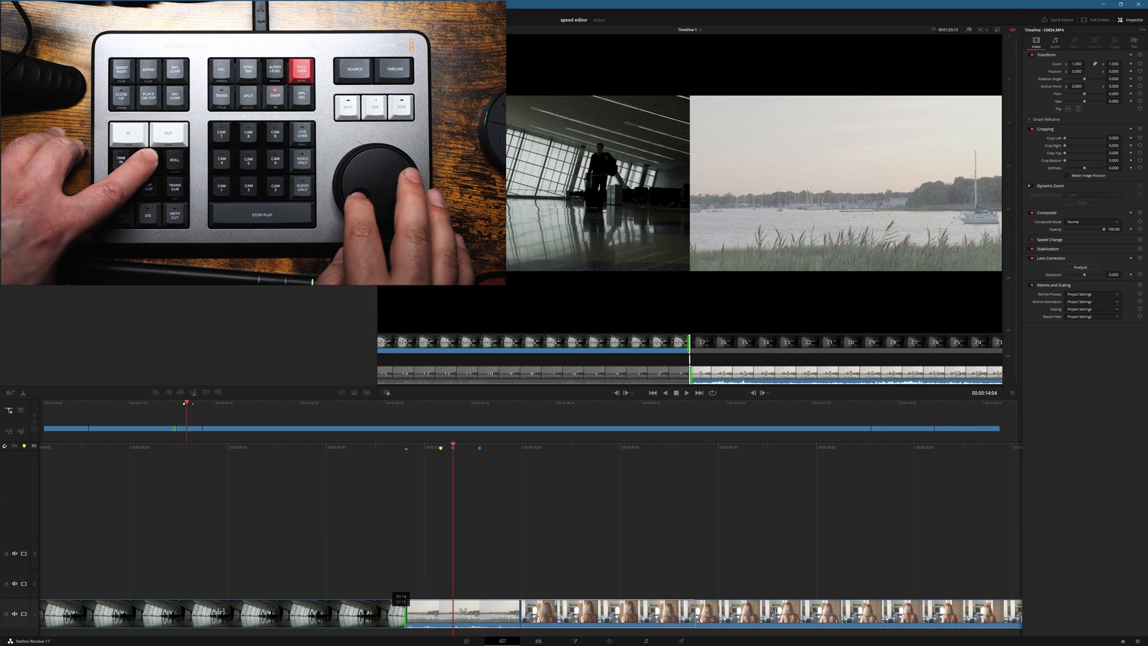
key("period")
key("period")
key("period")
key("period")
key("period")
key("period")
key("period")
key("period")
key("period")
key("period")
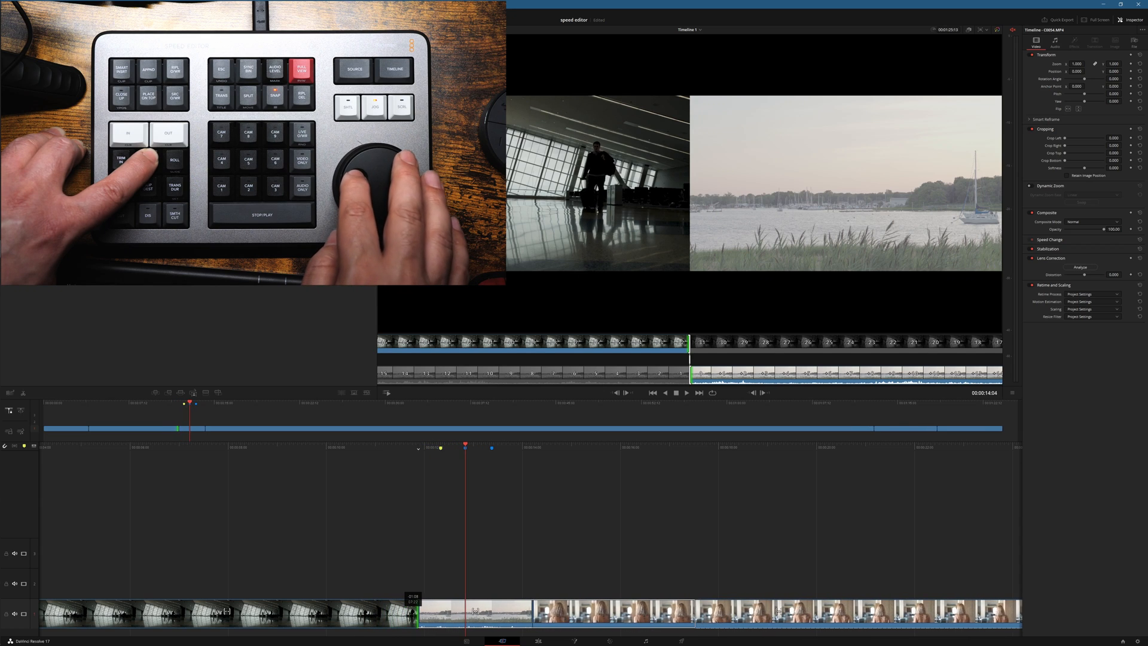
key("comma")
key("comma")
key("comma")
key("comma")
key("comma")
key("comma")
key("comma")
key("comma")
key("comma")
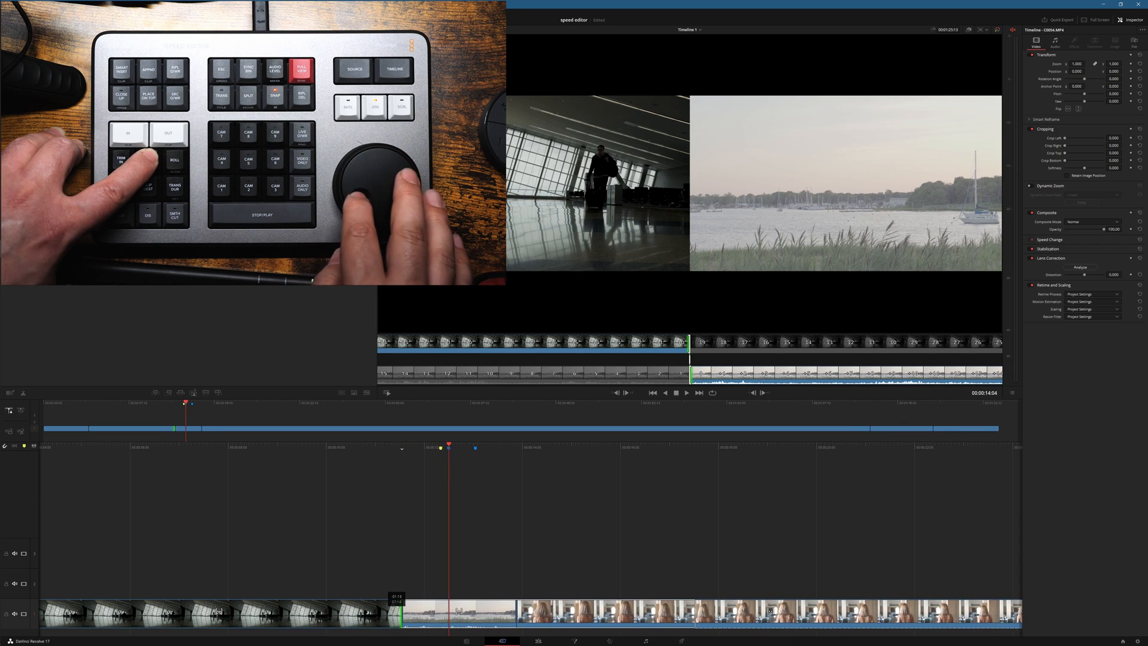
key("period")
key("period")
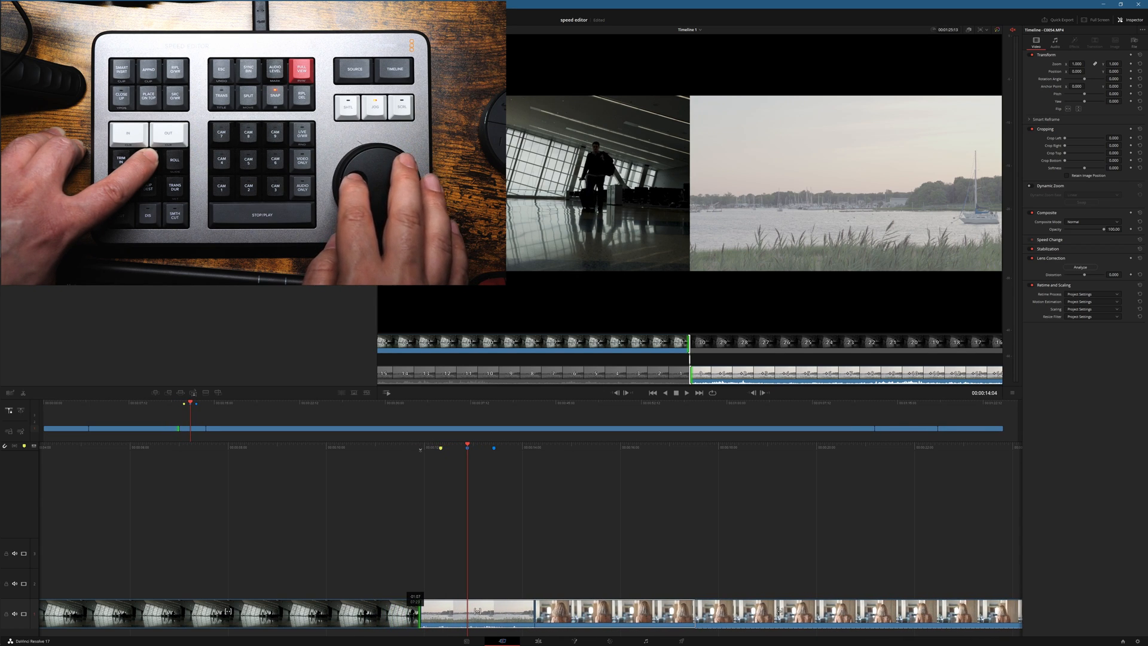
key("comma")
key("comma")
key("comma")
key("comma")
key("comma")
key("comma")
key("comma")
key("comma")
key("comma")
key("comma")
key("comma")
key("comma")
key("comma")
key("comma")
key("comma")
key("comma")
key("comma")
key("comma")
key("comma")
key("comma")
key("comma")
key("comma")
key("comma")
key("comma")
key("comma")
key("comma")
key("comma")
key("comma")
key("comma")
key("comma")
key("comma")
key("comma")
key("comma")
key("comma")
key("comma")
key("comma")
key("comma")
key("comma")
key("comma")
key("comma")
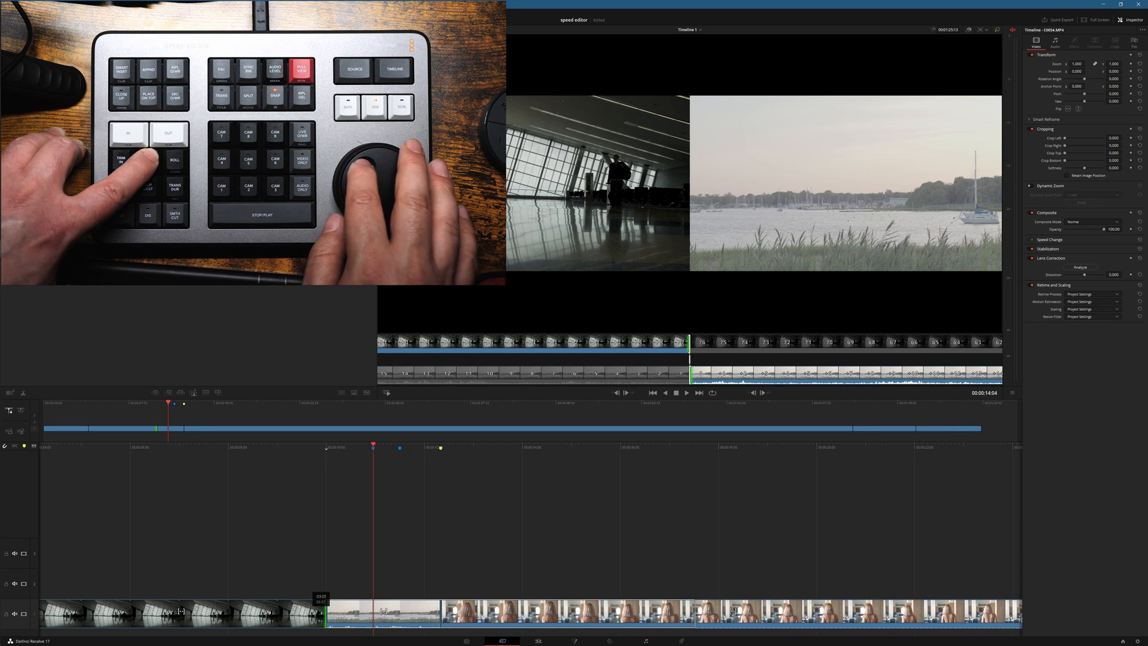
key("period")
key("period")
key("period")
key("period")
key("period")
key("period")
key("period")
key("period")
key("period")
key("period")
key("period")
key("period")
key("period")
key("period")
key("period")
key("period")
key("period")
key("period")
key("period")
key("period")
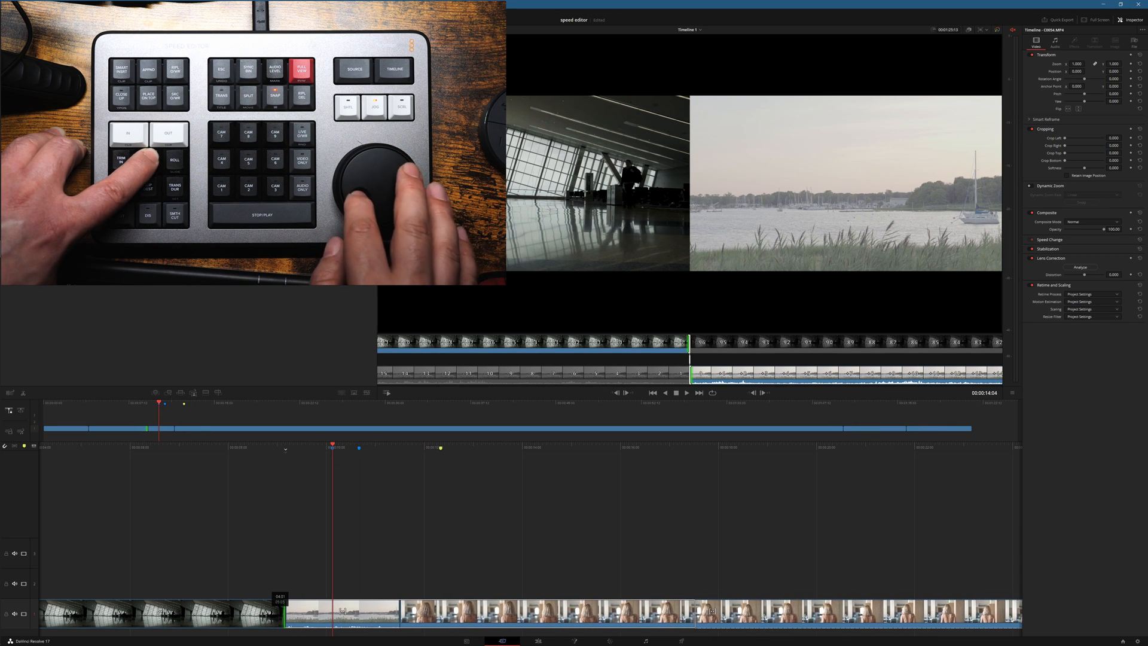
key("comma")
key("comma")
key("comma")
key("comma")
key("comma")
key("comma")
key("comma")
key("comma")
key("comma")
key("comma")
key("comma")
key("comma")
key("comma")
key("comma")
key("comma")
key("comma")
key("comma")
key("comma")
key("comma")
key("comma")
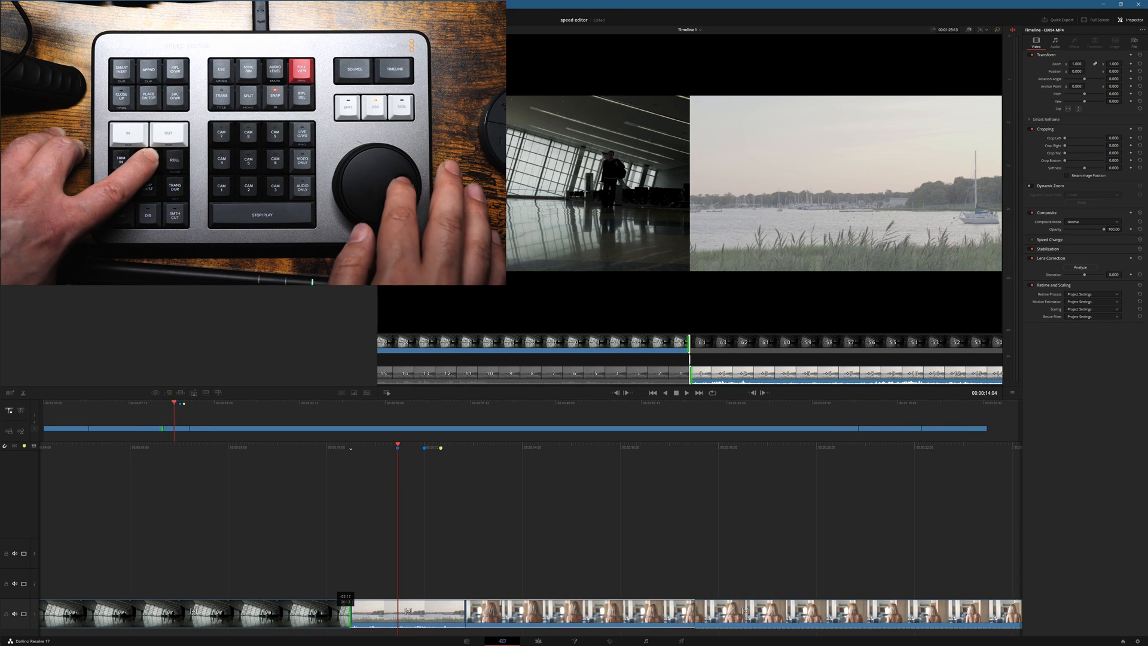
key("comma")
key("comma")
key("comma")
key("comma")
key("comma")
key("comma")
key("comma")
key("comma")
key("comma")
key("comma")
key("comma")
key("comma")
key("comma")
key("comma")
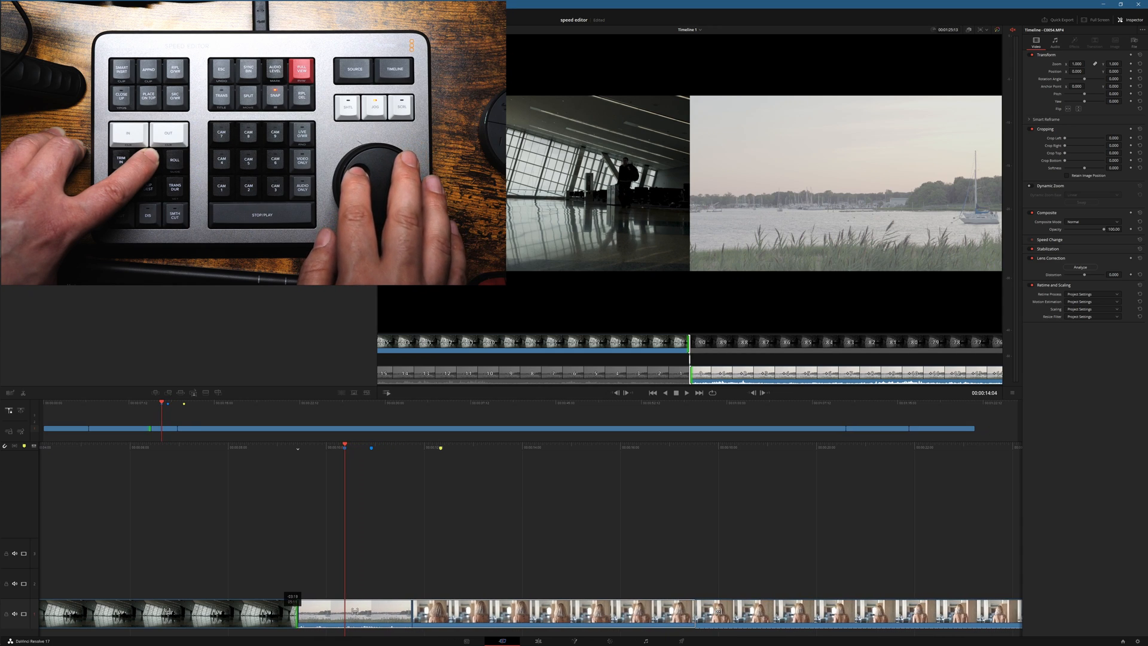
key("period")
key("period")
key("period")
key("period")
key("period")
key("period")
key("period")
key("period")
key("period")
key("period")
key("period")
key("period")
key("period")
key("period")
key("period")
key("period")
key("period")
key("period")
key("period")
key("period")
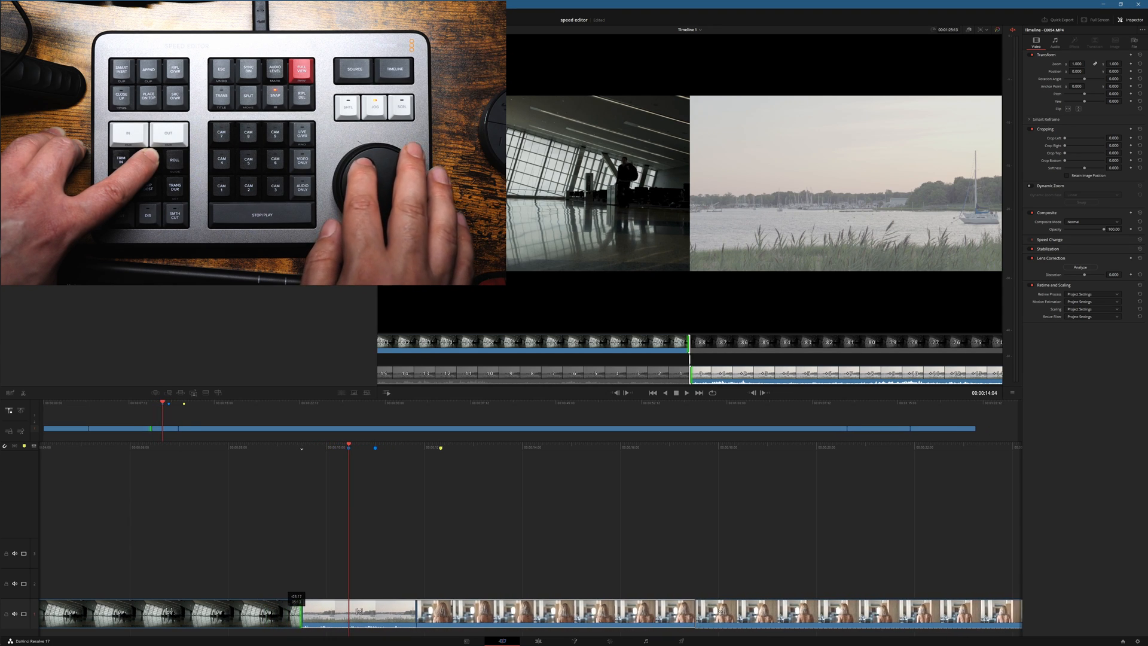
key("comma")
key("comma")
key("comma")
key("comma")
key("comma")
key("comma")
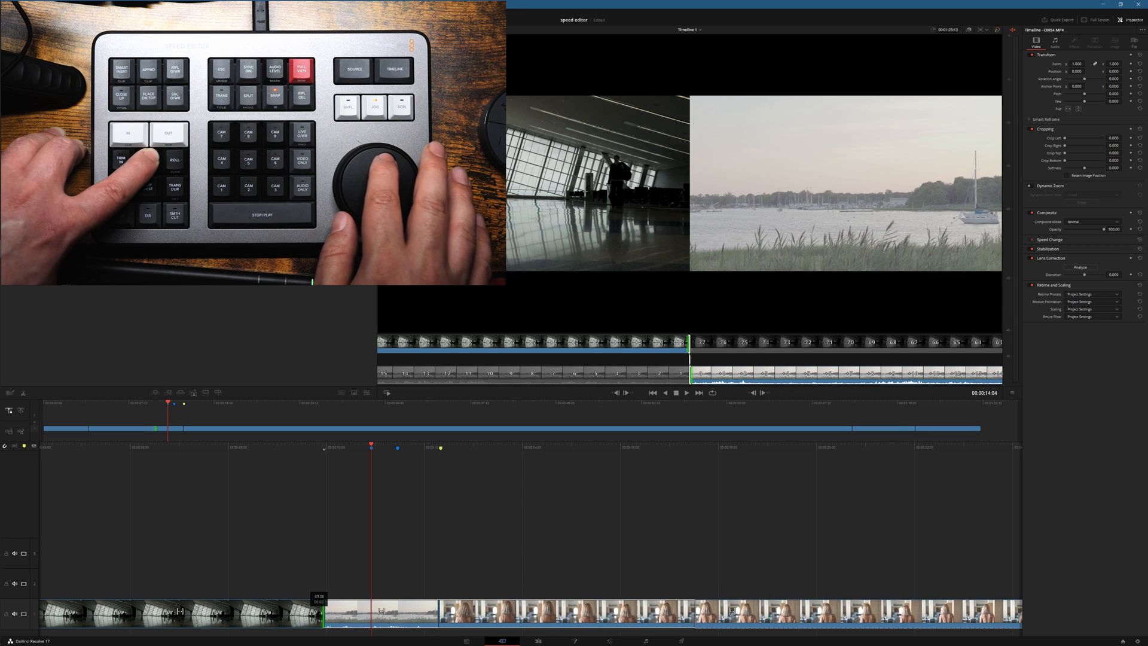
key("comma")
key("comma")
key("comma")
key("comma")
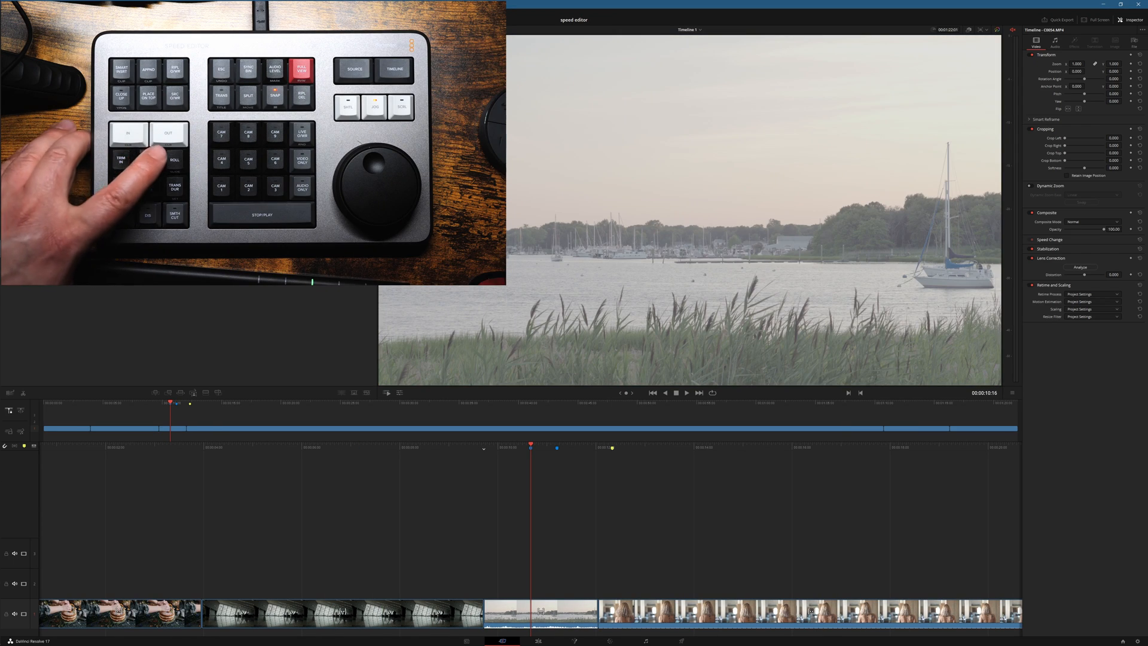
Step: Roll the edit points at both ends of the harbour clip slightly earlier in the timeline
key("comma")
key("comma")
key("comma")
key("comma")
key("comma")
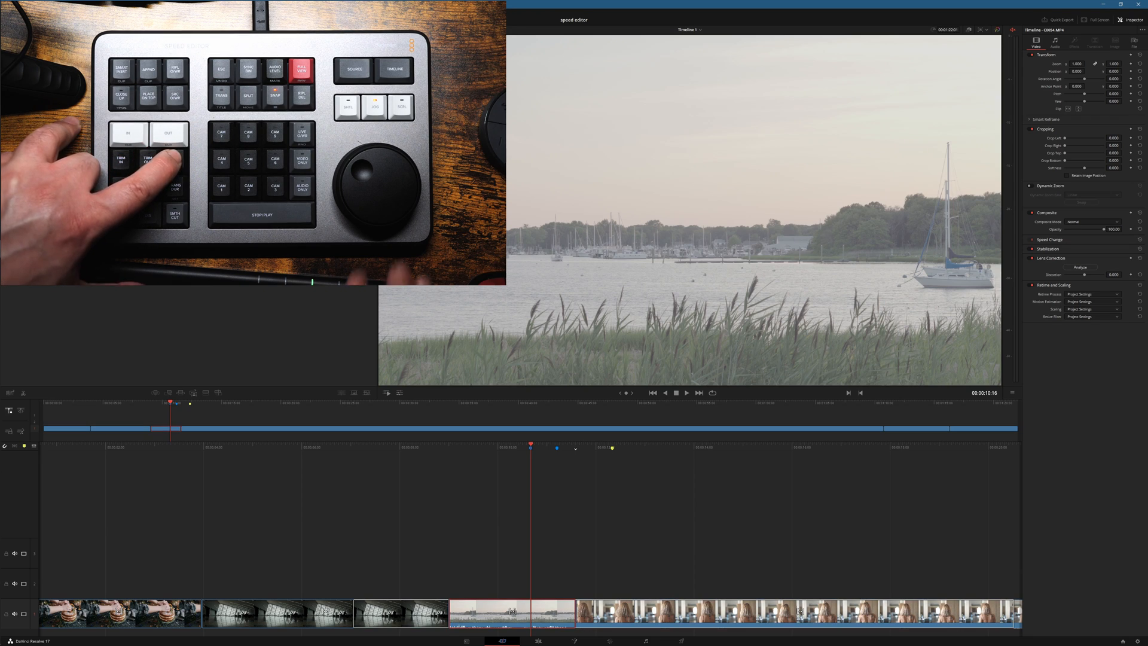
Step: Slide the harbour clip about 5 frames earlier between the airport clip and the blonde woman's clip
key("comma")
key("comma")
key("comma")
key("comma")
key("comma")
key("comma")
key("comma")
key("comma")
key("comma")
key("comma")
key("comma")
key("comma")
key("comma")
key("comma")
key("comma")
key("comma")
key("comma")
key("comma")
key("comma")
key("comma")
key("comma")
key("period")
key("period")
key("period")
key("period")
key("period")
key("period")
key("period")
key("period")
key("period")
key("period")
key("period")
key("period")
key("period")
key("period")
key("period")
key("period")
key("period")
key("period")
key("period")
key("period")
key("period")
key("period")
key("period")
key("period")
key("period")
key("period")
key("period")
key("period")
key("period")
key("period")
key("period")
key("period")
key("period")
key("period")
key("period")
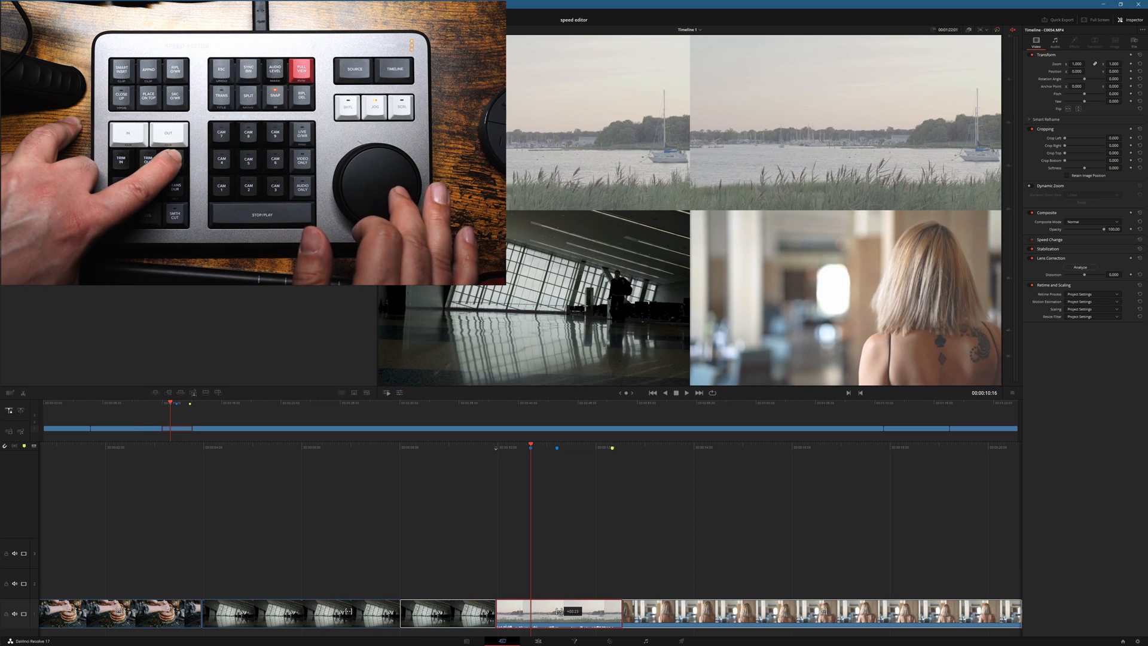
key("comma")
key("comma")
key("comma")
key("comma")
key("comma")
key("comma")
key("comma")
key("comma")
key("comma")
key("comma")
key("comma")
key("comma")
key("comma")
key("comma")
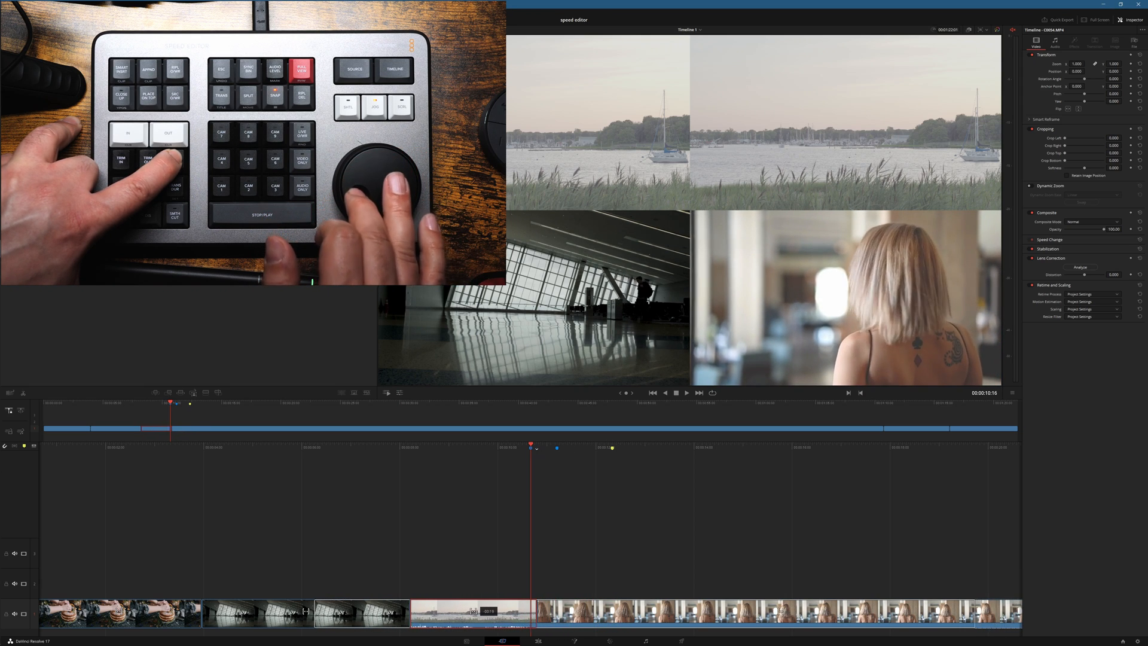
key("period")
key("period")
key("period")
key("period")
key("period")
key("period")
key("period")
key("period")
key("period")
key("period")
key("period")
key("period")
key("period")
key("period")
key("period")
key("period")
key("period")
key("period")
key("period")
key("period")
key("period")
key("period")
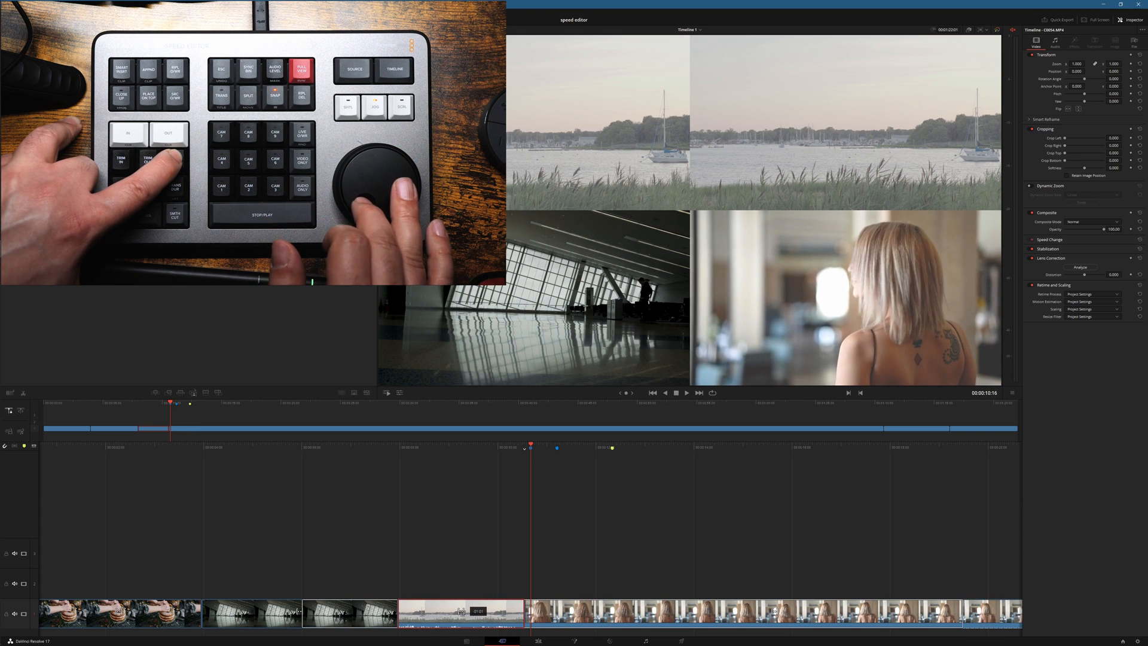
key("period")
key("period")
key("period")
key("period")
key("period")
key("period")
key("period")
key("period")
key("period")
key("period")
key("period")
key("period")
key("period")
key("period")
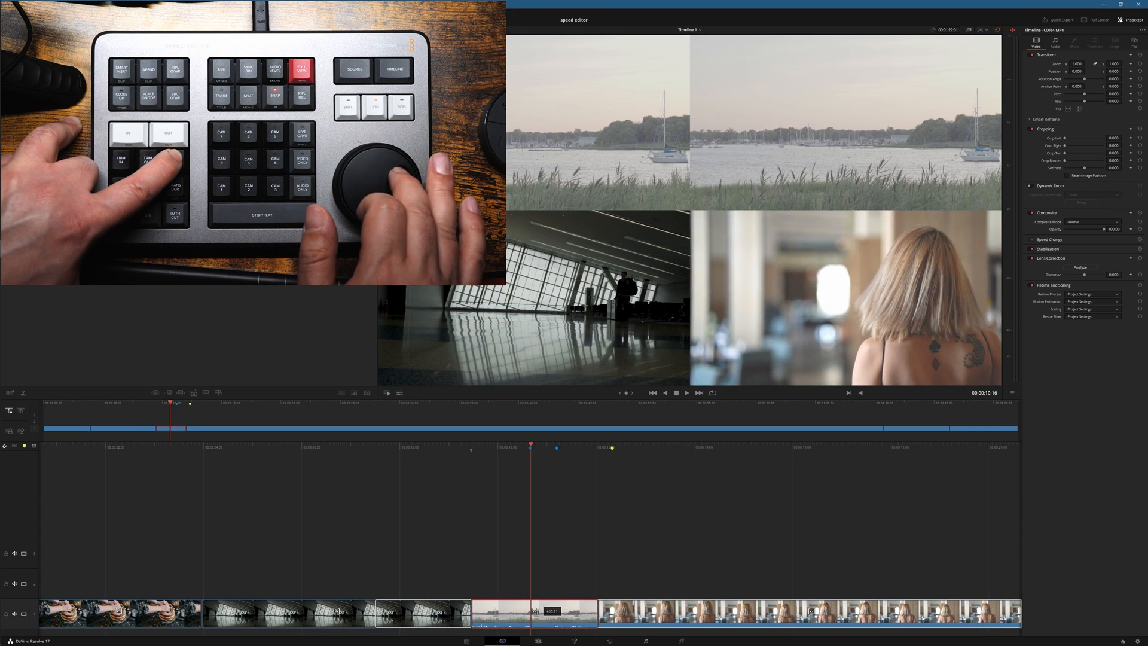
key("comma")
key("comma")
key("comma")
key("comma")
key("comma")
key("comma")
key("comma")
key("comma")
key("comma")
key("comma")
key("comma")
key("comma")
key("comma")
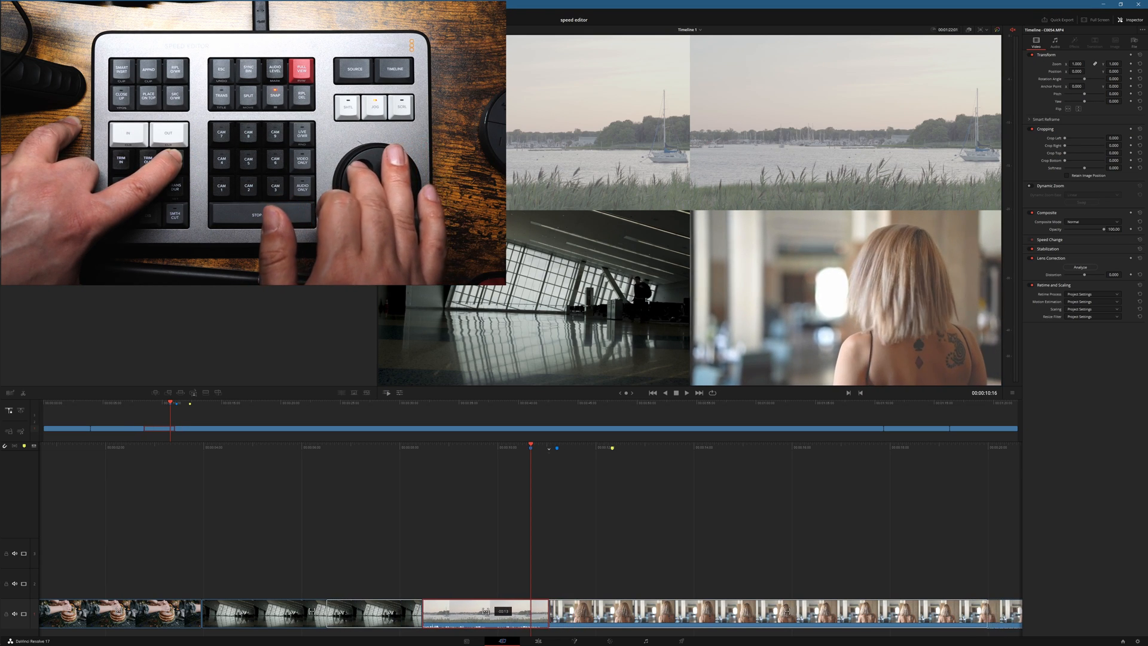
key("period")
key("period")
key("period")
key("period")
key("period")
key("period")
key("period")
key("period")
key("period")
key("period")
key("period")
key("period")
key("period")
key("period")
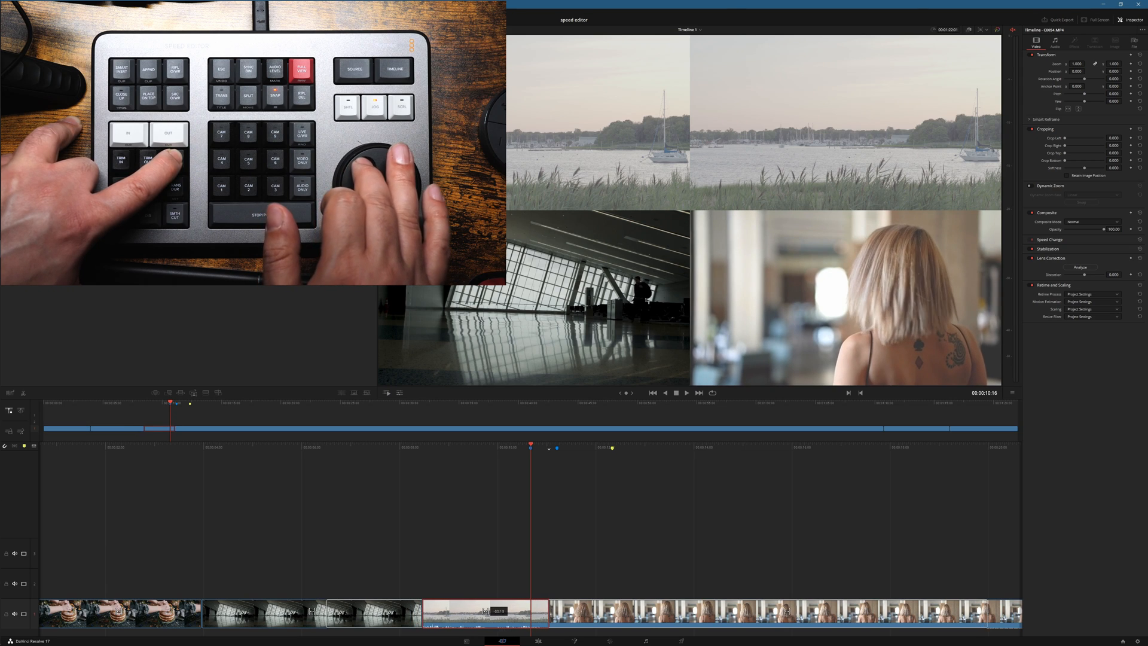
Step: Slip the source content inside the harbour clip, keeping its position and length in the timeline
key("s")
key("comma")
key("comma")
key("comma")
key("comma")
key("comma")
key("comma")
key("comma")
key("comma")
key("comma")
key("comma")
key("comma")
key("comma")
key("comma")
key("comma")
key("comma")
key("comma")
key("comma")
key("comma")
key("comma")
key("comma")
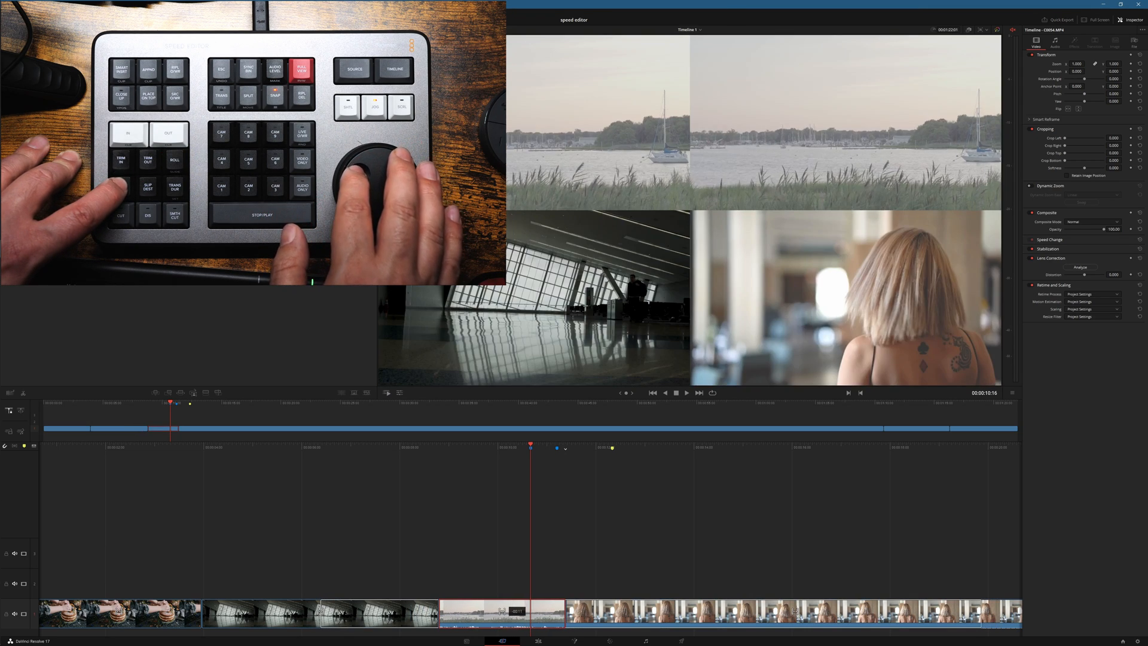
key("period")
key("period")
key("period")
key("period")
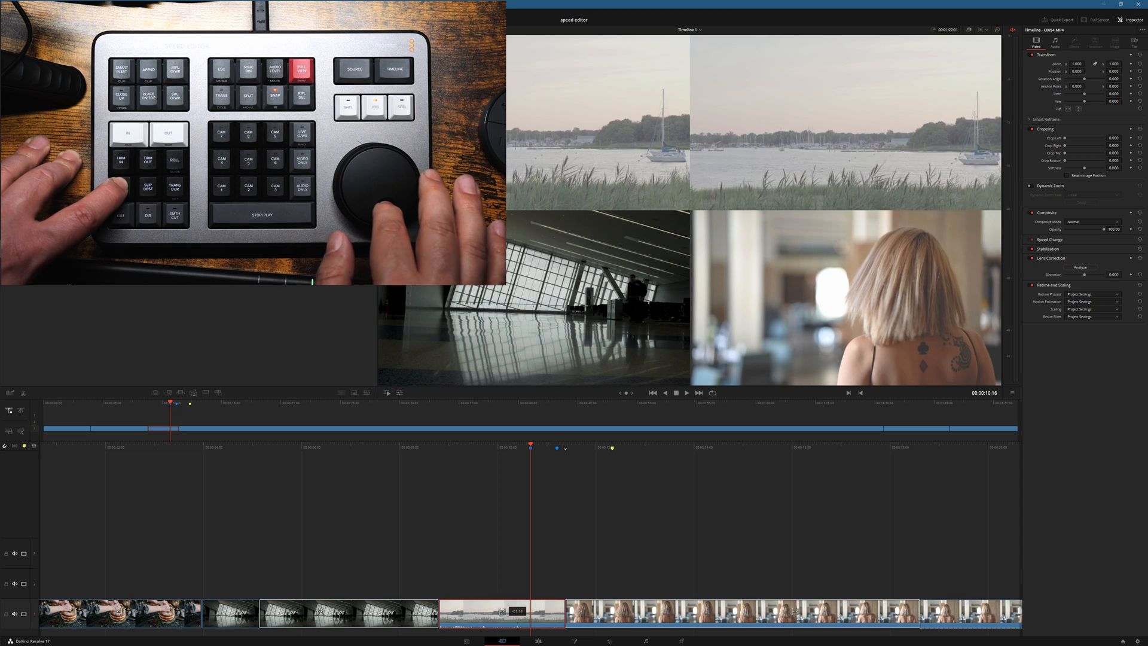
key("period")
key("period")
key("period")
key("period")
key("period")
key("period")
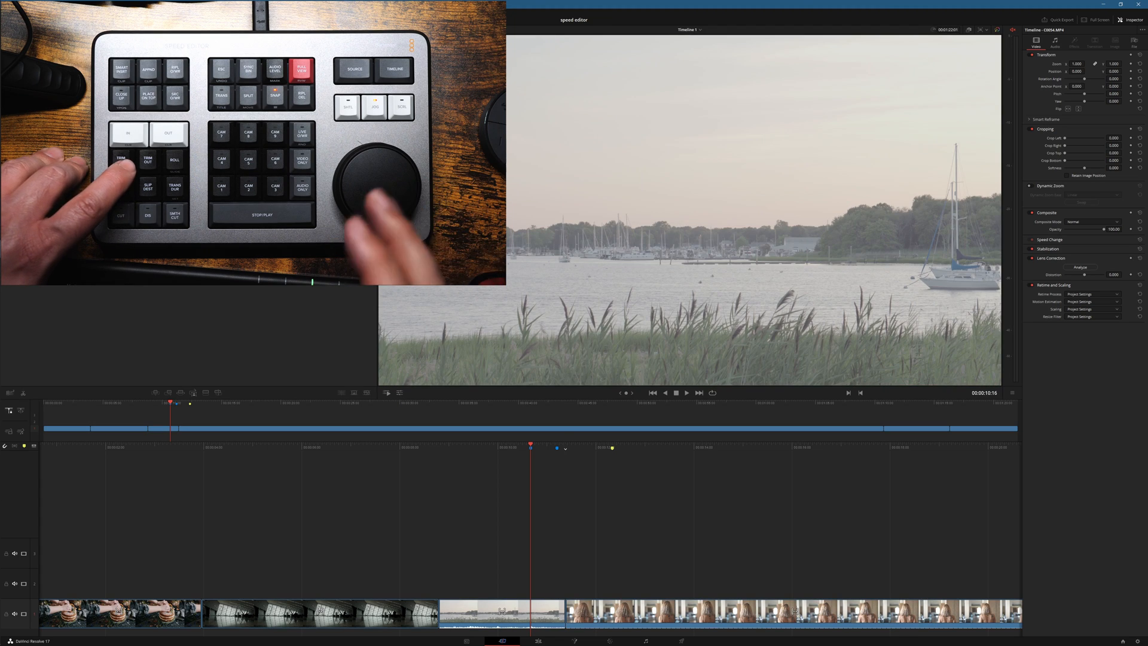
Step: Slip the source content of the blonde woman's clip that follows the harbour clip, keeping its edit points in place
key("s")
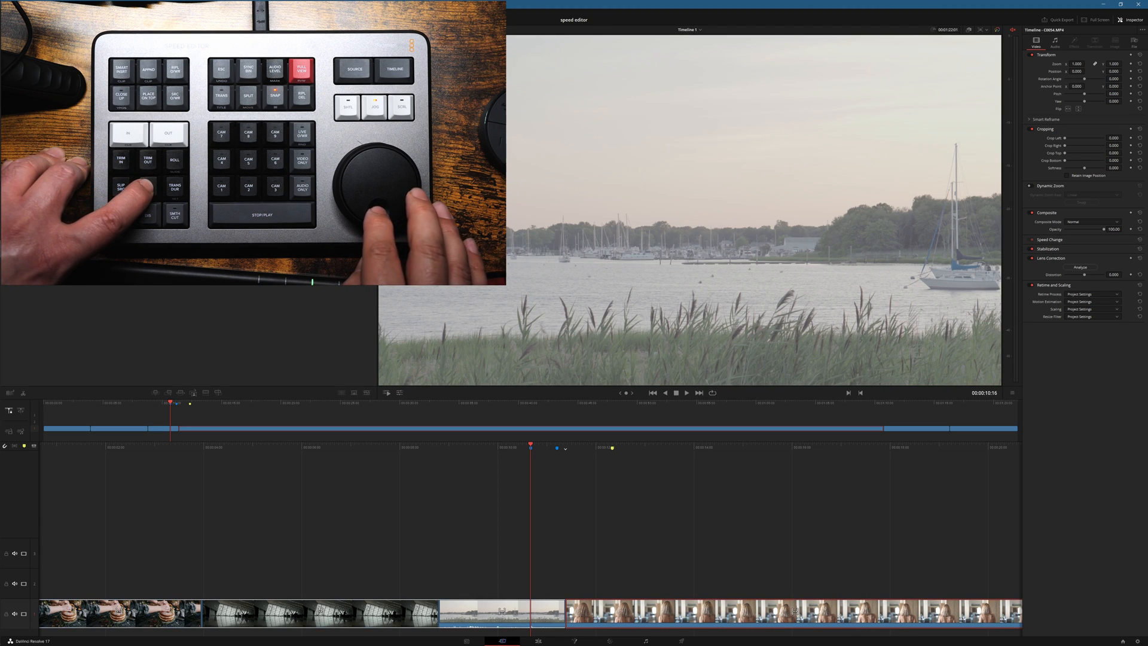
key("comma")
key("comma")
key("comma")
key("comma")
key("comma")
key("comma")
key("comma")
key("comma")
key("comma")
key("comma")
key("comma")
key("comma")
key("comma")
key("comma")
key("comma")
key("comma")
key("comma")
key("comma")
key("comma")
key("comma")
key("comma")
key("comma")
key("comma")
key("comma")
key("comma")
key("comma")
key("comma")
key("comma")
key("comma")
key("comma")
key("comma")
key("comma")
key("comma")
key("comma")
key("comma")
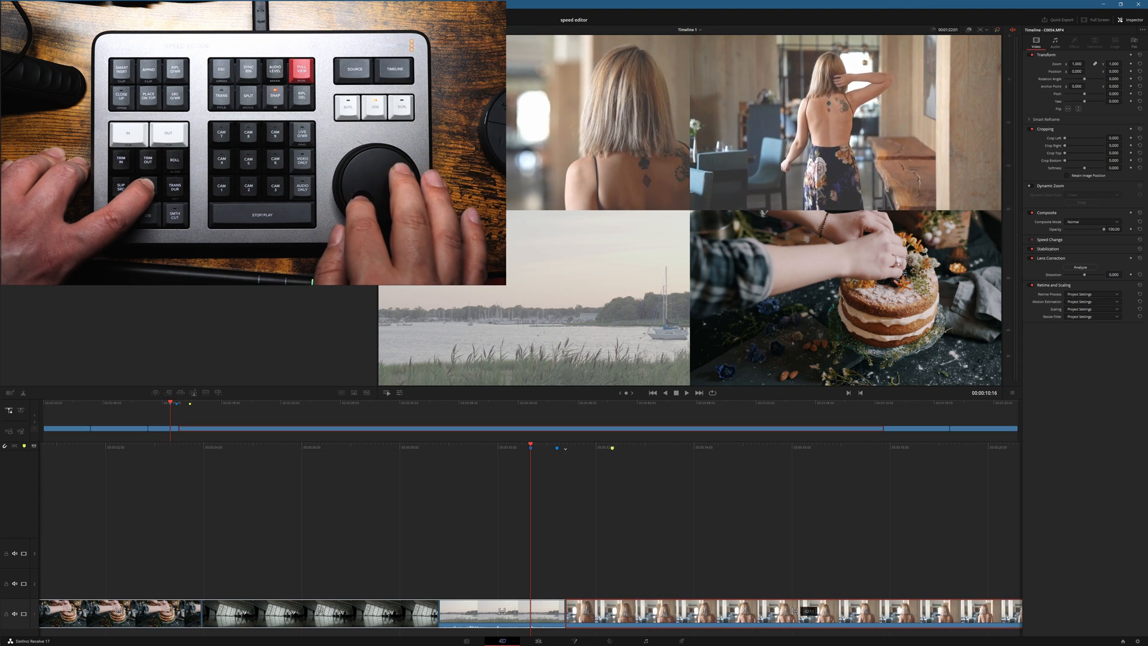
key("comma")
key("comma")
key("comma")
key("comma")
key("comma")
key("comma")
key("comma")
key("comma")
key("comma")
key("comma")
key("comma")
key("comma")
key("comma")
key("comma")
key("comma")
key("comma")
key("comma")
key("comma")
key("comma")
key("comma")
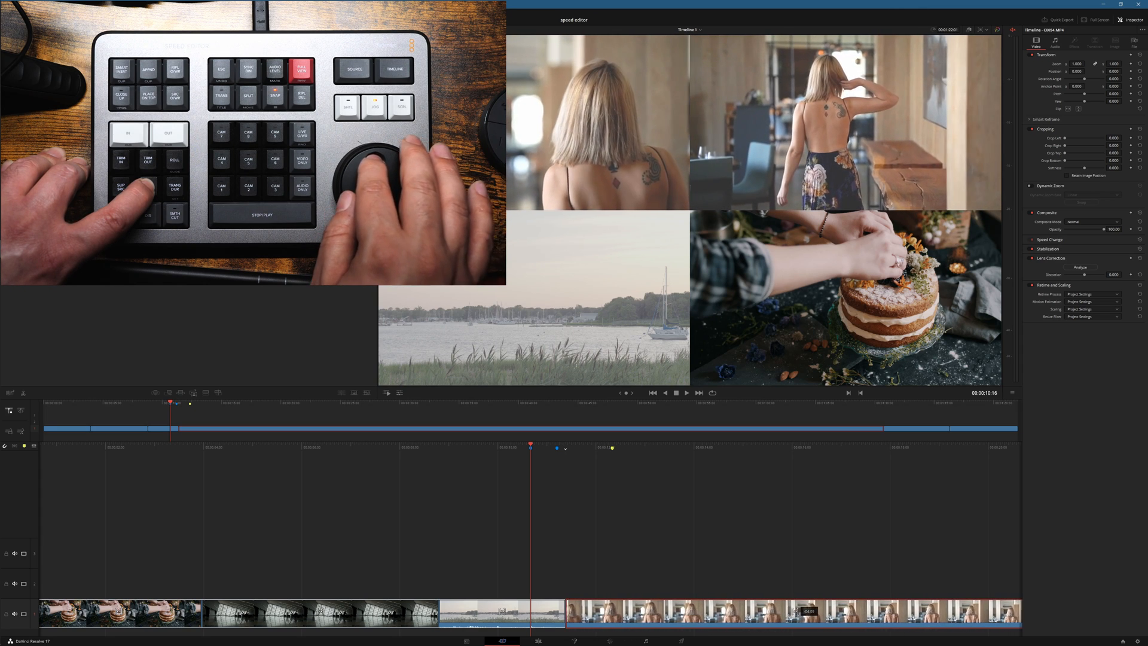
key("period")
key("period")
key("period")
key("period")
key("period")
key("period")
key("period")
key("period")
key("period")
key("period")
key("period")
key("period")
key("period")
key("period")
key("period")
key("period")
key("period")
key("period")
key("period")
key("period")
key("comma")
key("comma")
key("comma")
key("comma")
key("comma")
key("comma")
key("comma")
key("comma")
key("comma")
key("comma")
key("comma")
key("comma")
key("comma")
key("comma")
key("comma")
key("comma")
key("comma")
key("comma")
key("comma")
key("comma")
key("period")
key("period")
key("period")
key("period")
key("period")
key("period")
key("period")
key("period")
key("period")
key("period")
key("comma")
key("comma")
key("comma")
key("comma")
key("comma")
key("comma")
key("comma")
key("comma")
key("comma")
key("comma")
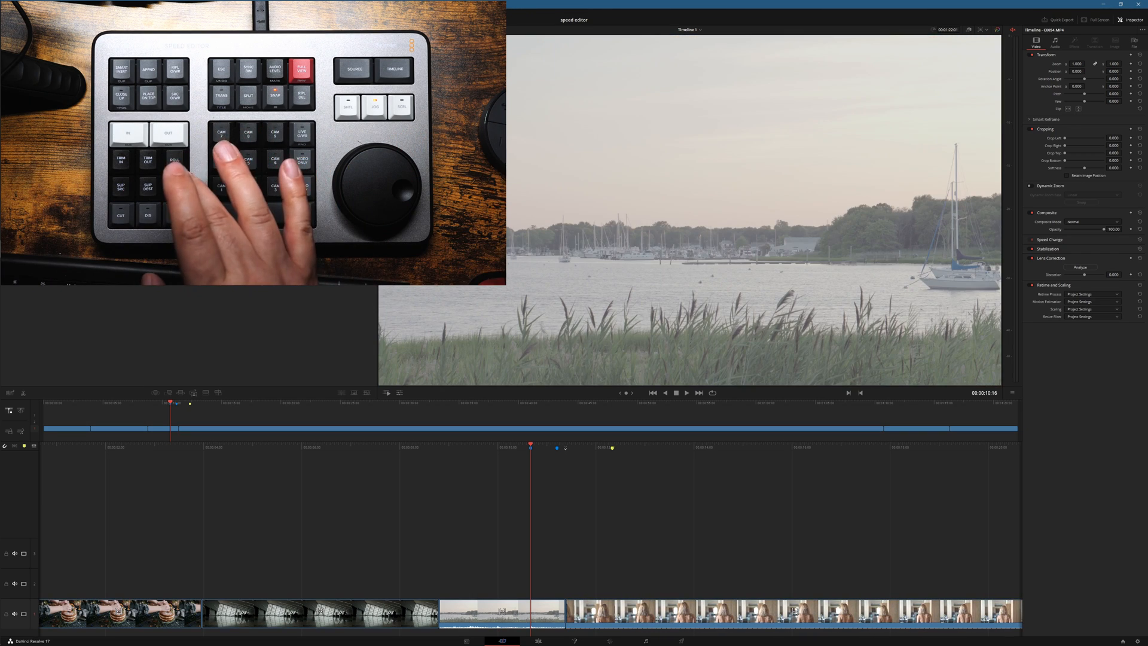
Step: Add a Dip To Color Dissolve transition between the harbour clip and the blonde woman's clip and adjust its duration
key("ctrl+t")
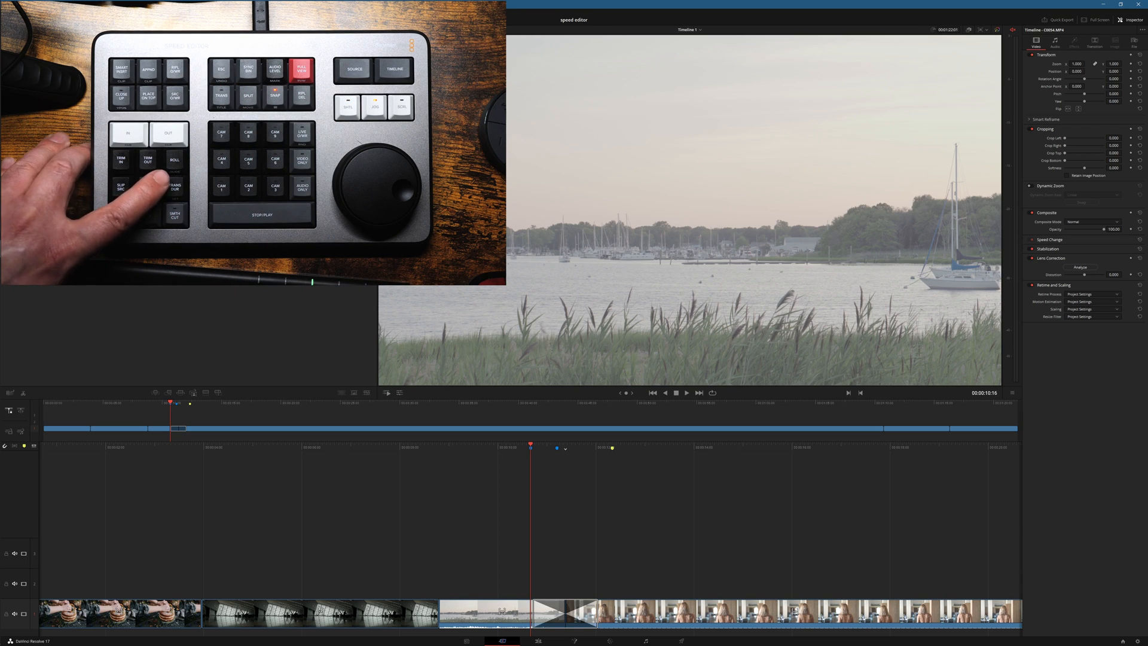
scroll(565, 614, "down", 1)
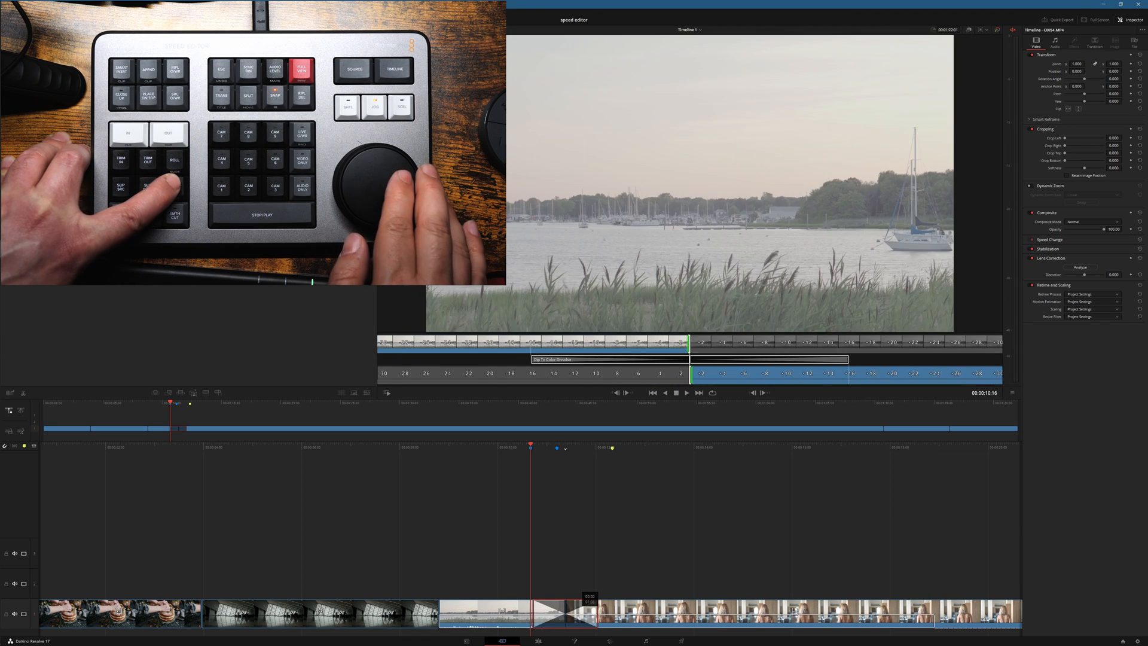
scroll(565, 613, "down", 6)
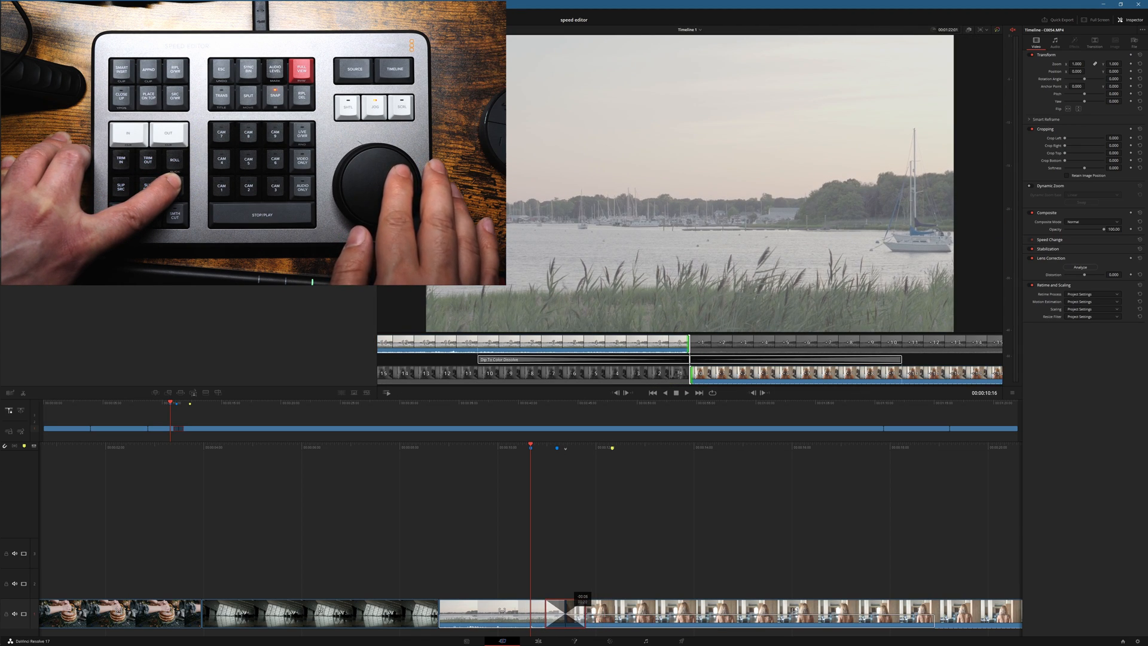
scroll(566, 614, "up", 1)
scroll(565, 614, "down", 3)
scroll(565, 614, "up", 3)
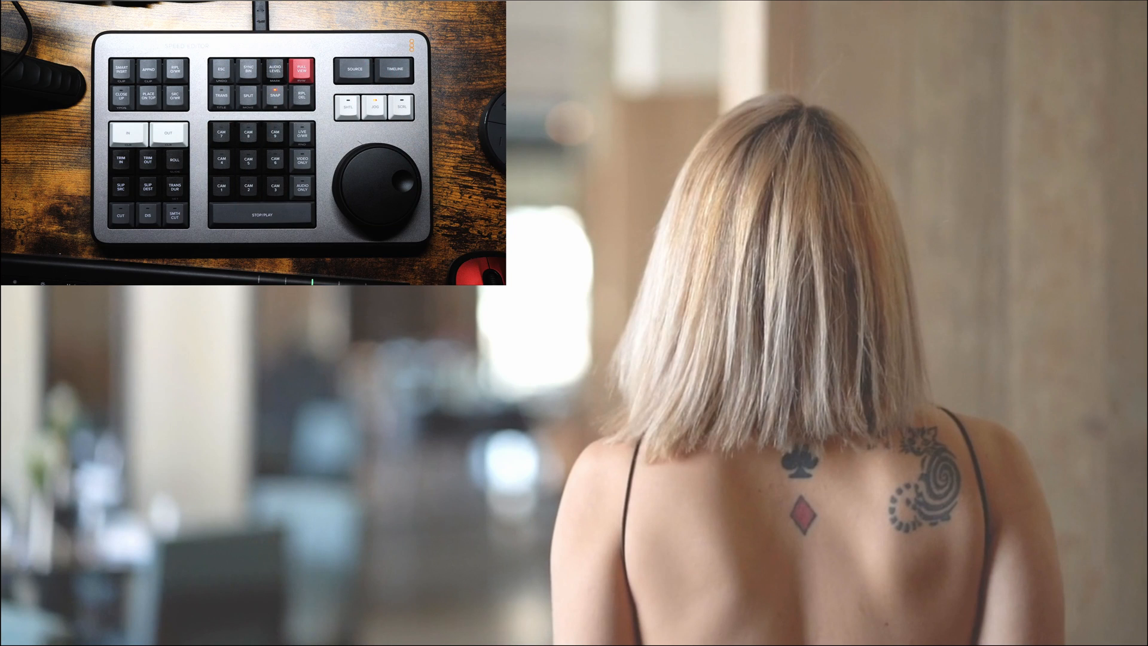
key("Escape")
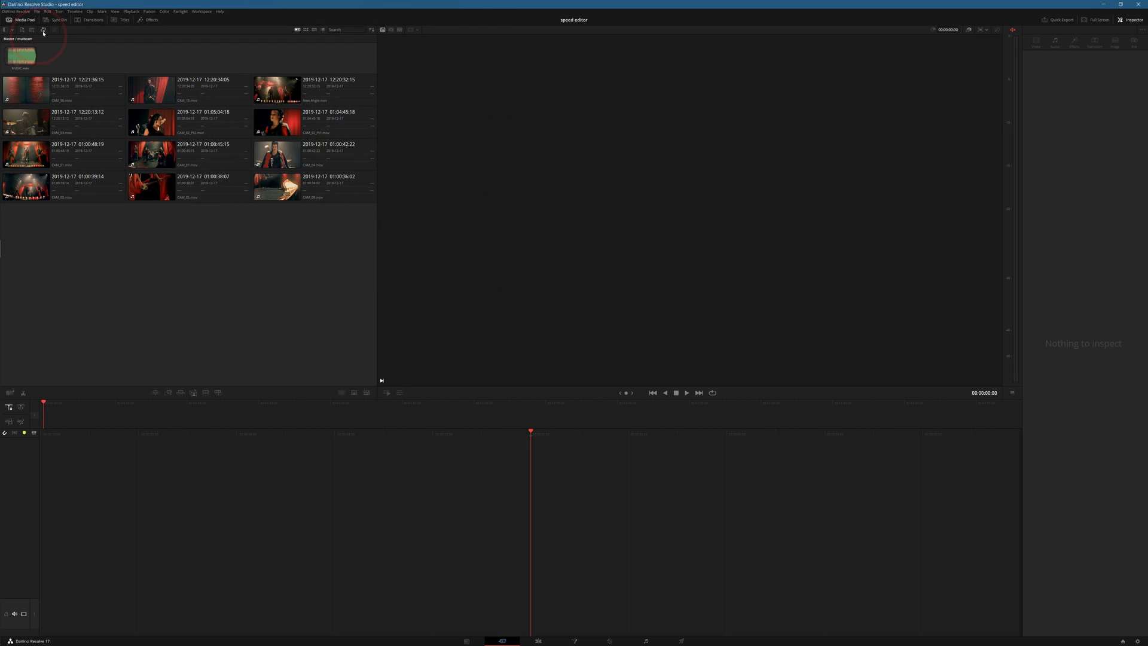
Step: Synchronize the camera and music clips in the multicam bin by audio, check the aligned angles and save the sync
left_click(43, 31)
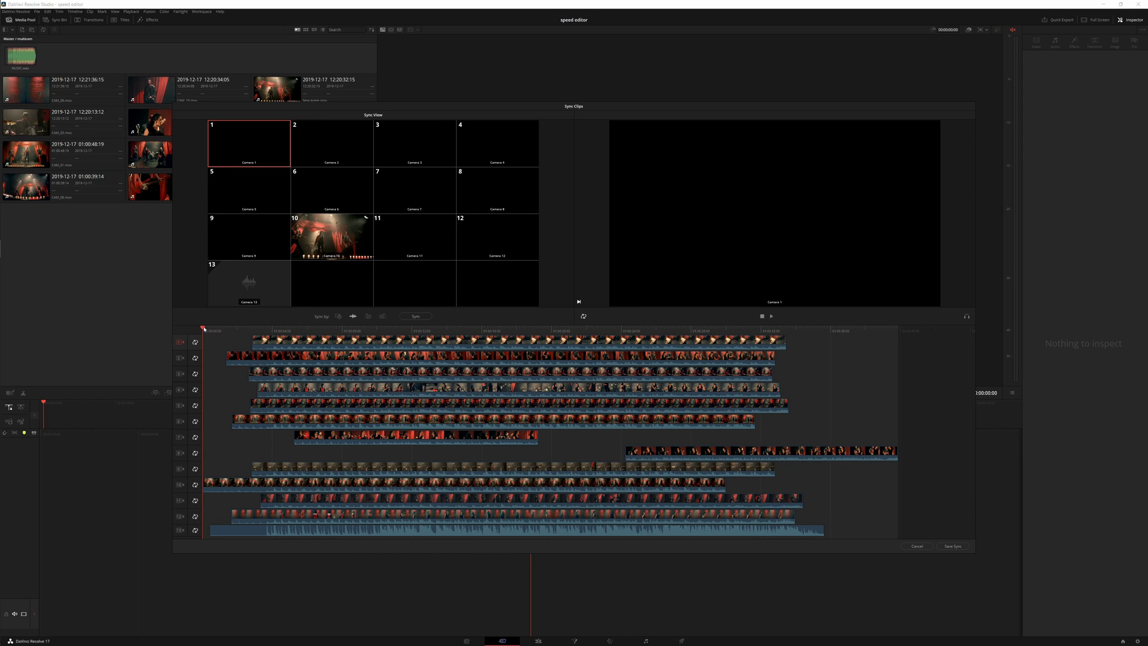
left_click_drag(213, 329, 460, 345)
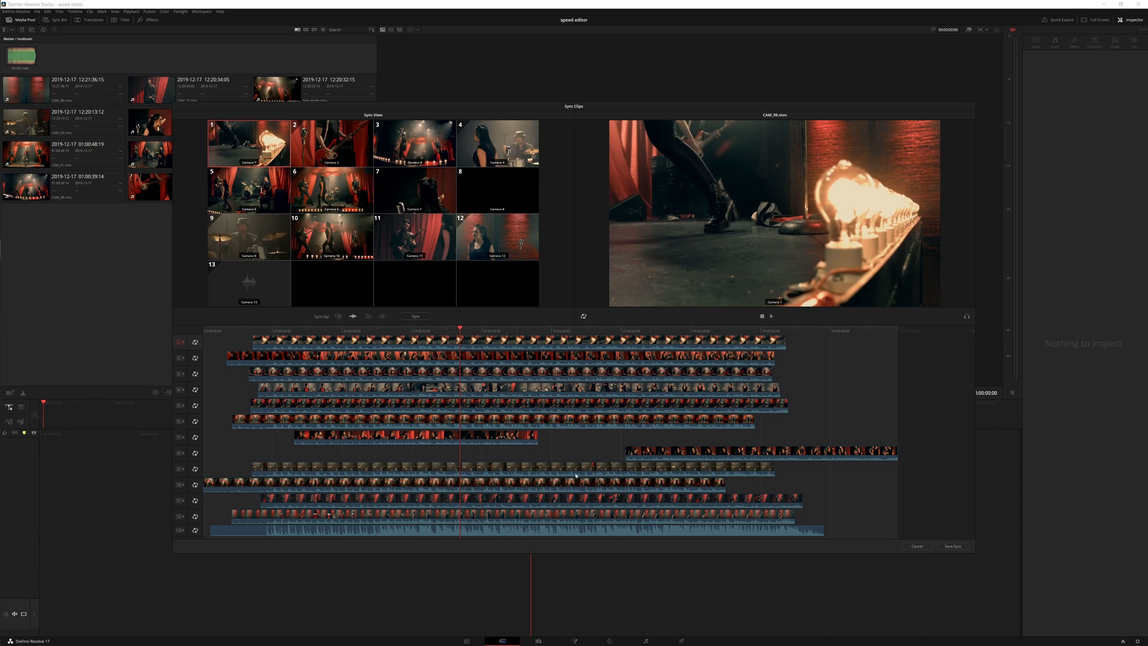
left_click(955, 546)
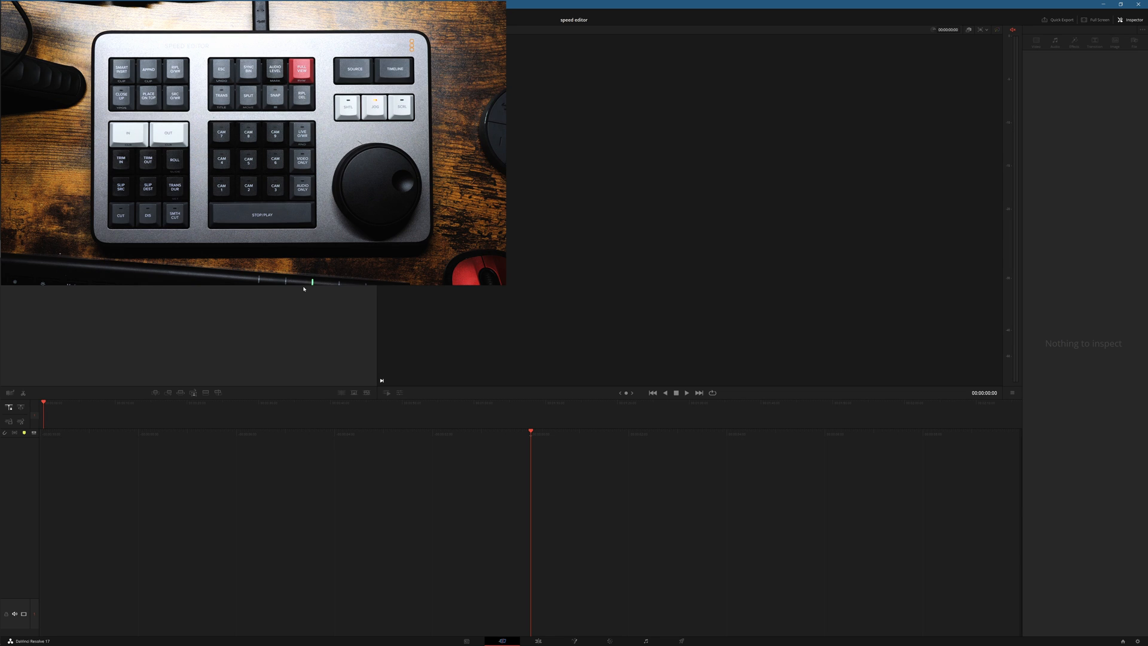
Step: Insert the camera 6 angle from the Sync Bin, video only, as the first clip of a new timeline and adjust its length
key("sync_bin")
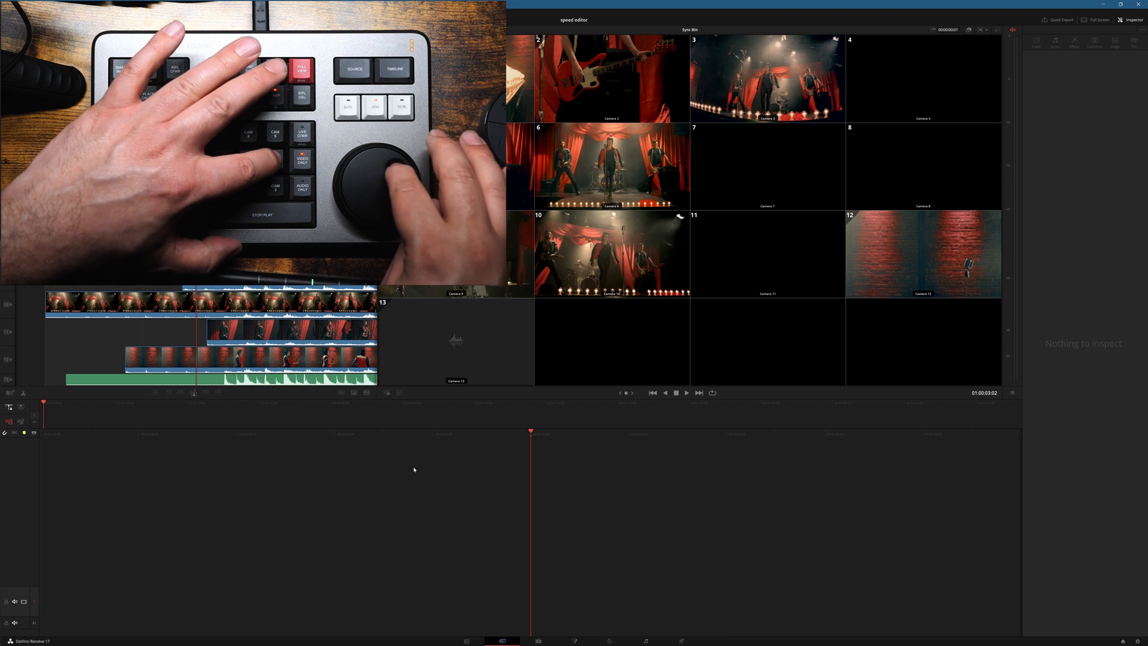
key("6")
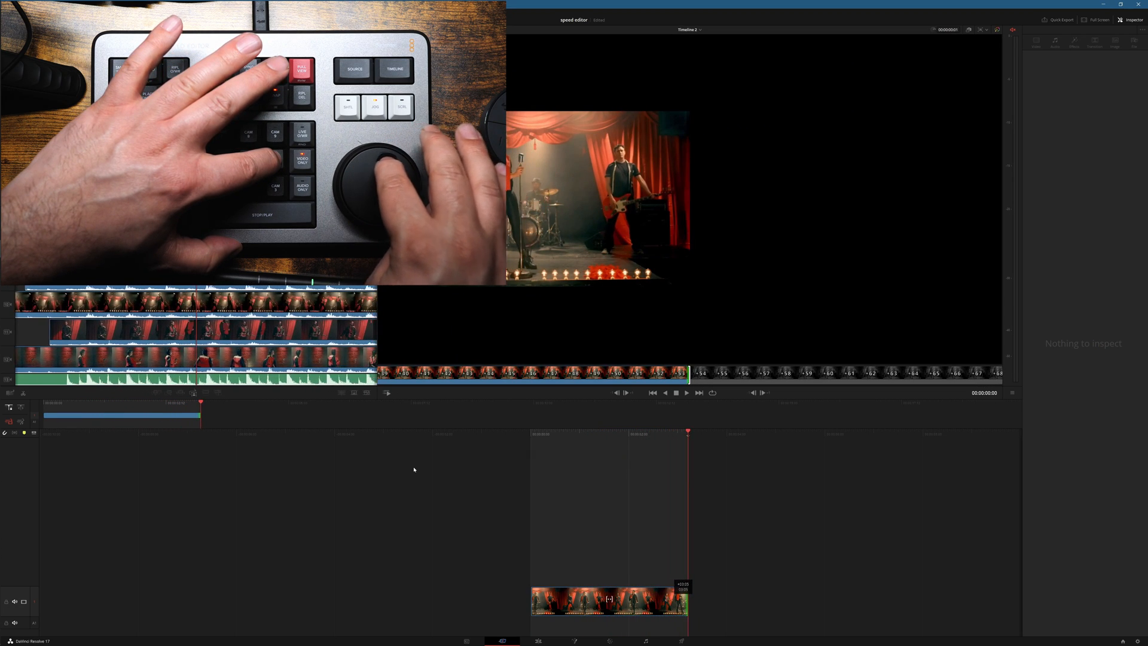
scroll(414, 469, "down", 20)
scroll(414, 470, "down", 20)
scroll(414, 470, "up", 14)
scroll(414, 469, "up", 12)
scroll(414, 469, "down", 20)
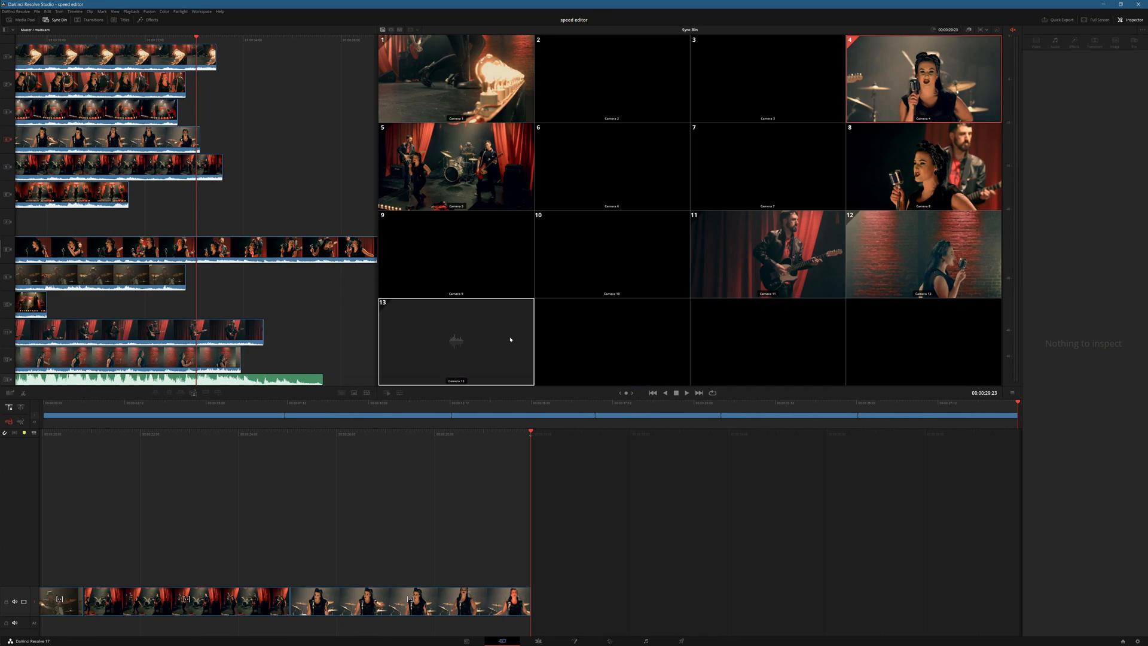
Step: Add MUSIC.wav from the Sync Bin to the audio track and extend its start back to the beginning of the timeline
left_click(469, 350)
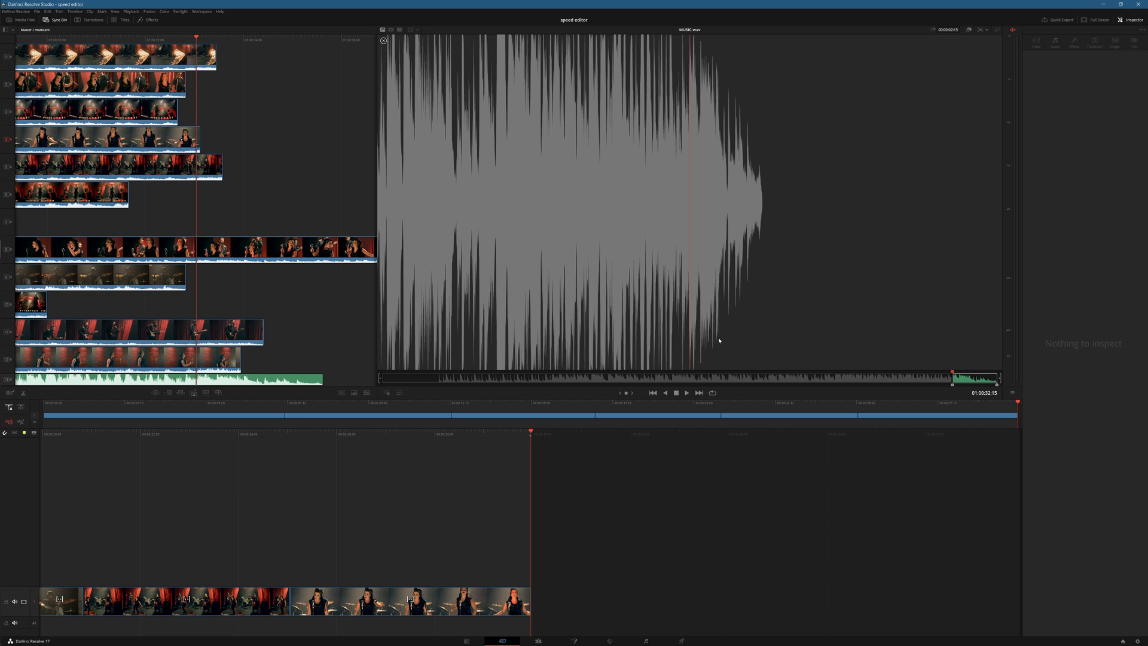
left_click_drag(720, 340, 740, 563)
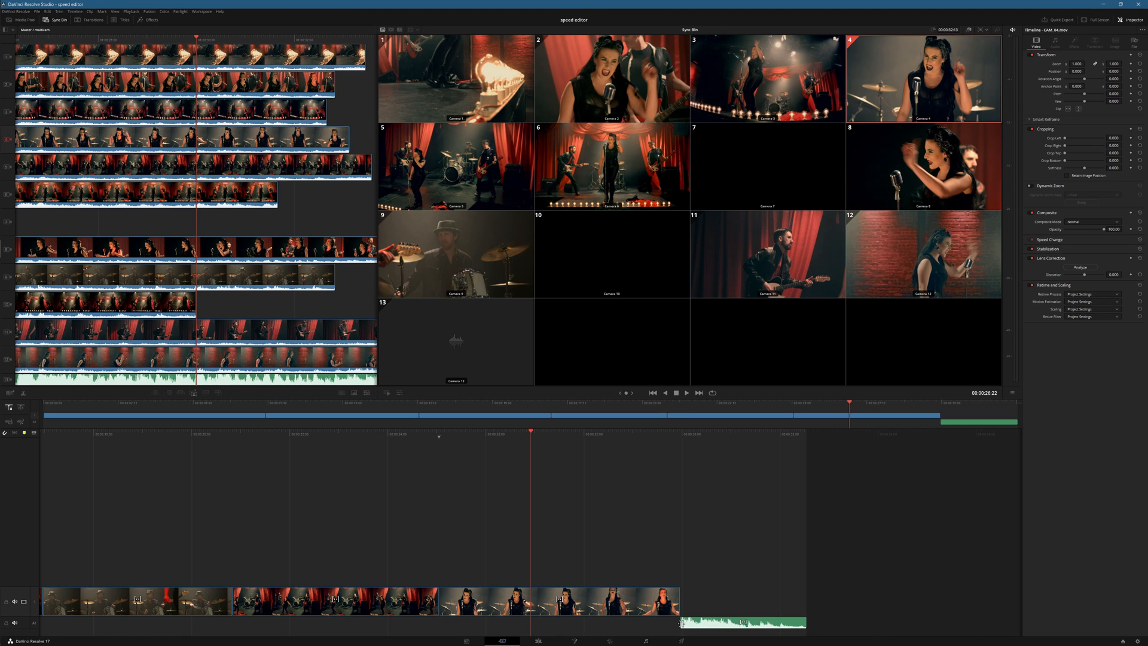
left_click_drag(681, 624, 226, 622)
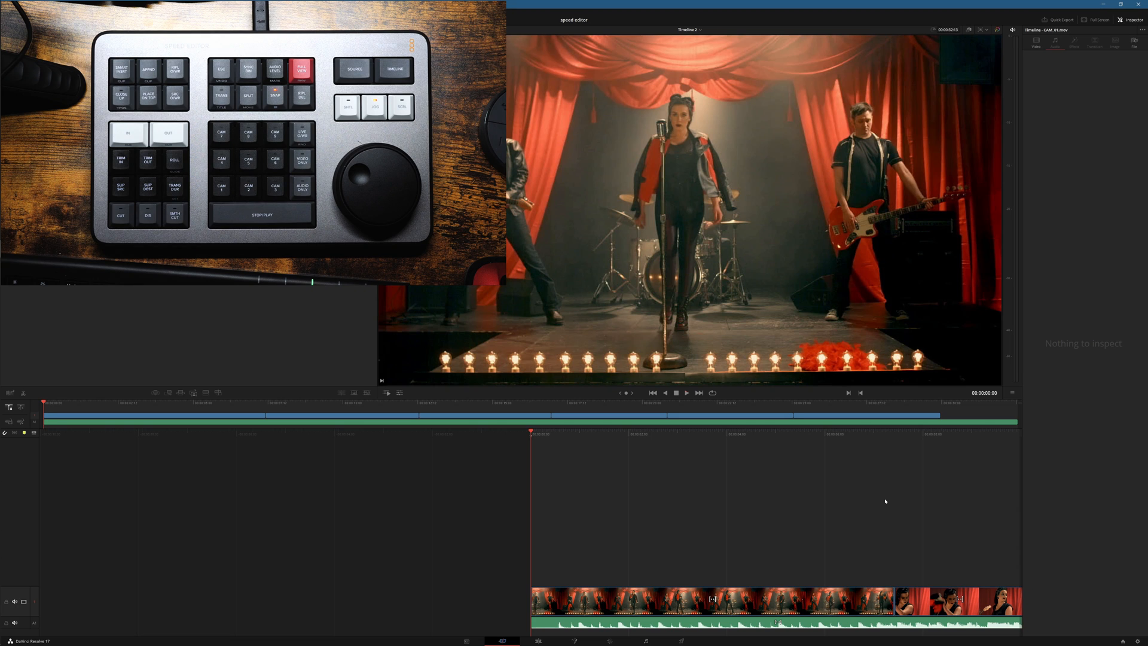
Step: Play back the multicam edit with its music and review the singer's shot just before the short cutaway on the upper track
key("space")
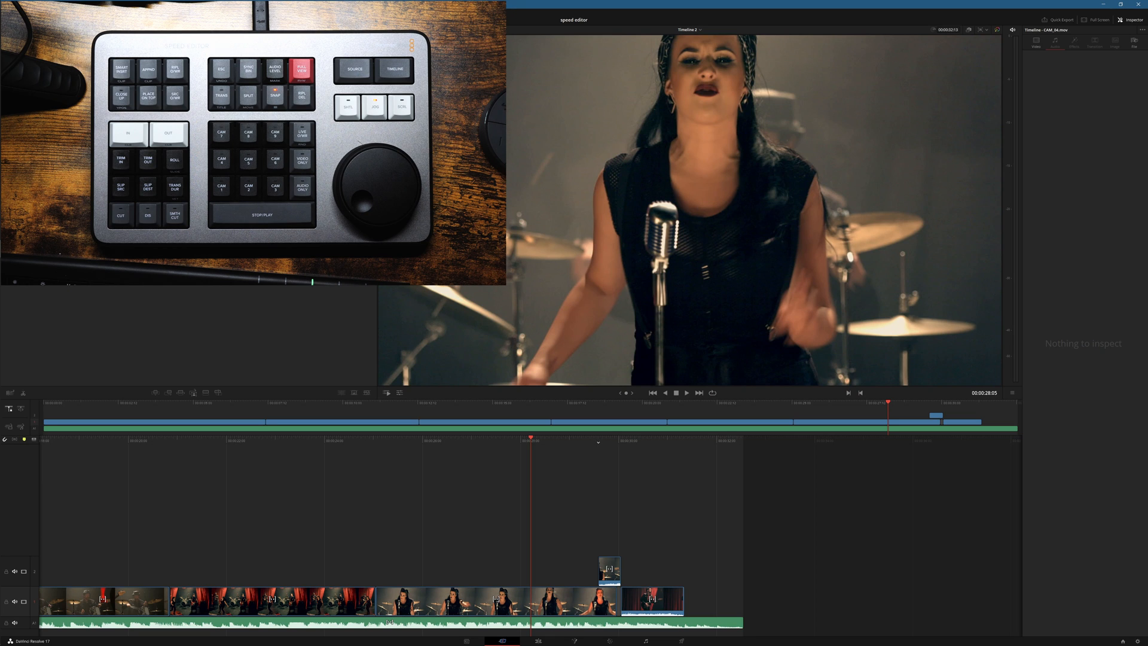
key("space")
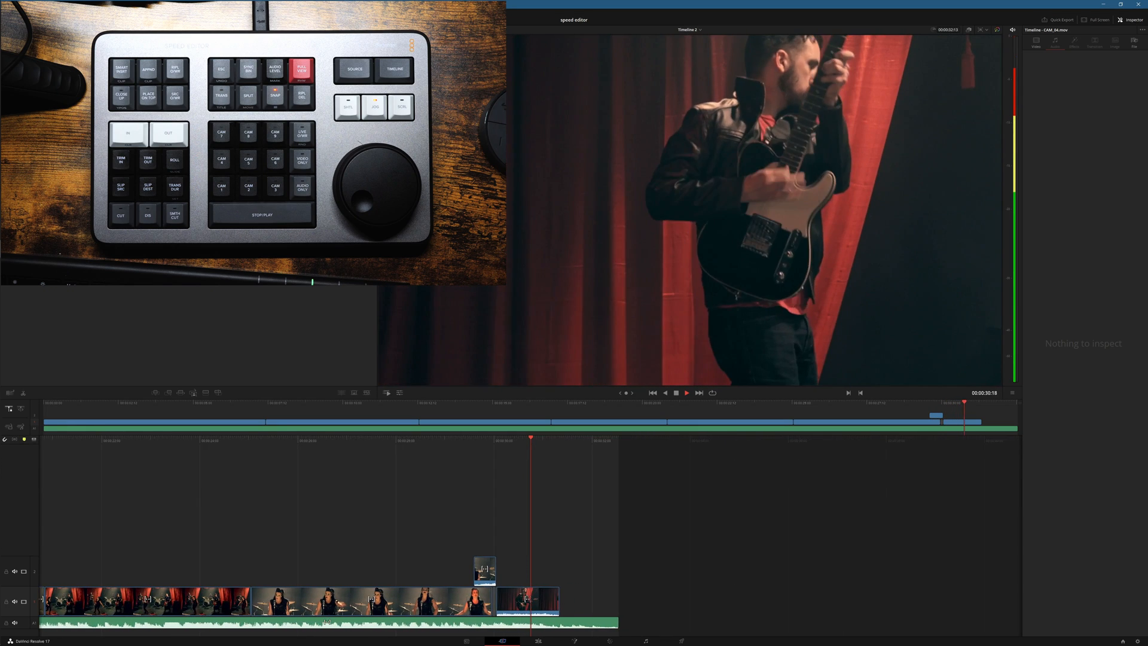
key("space")
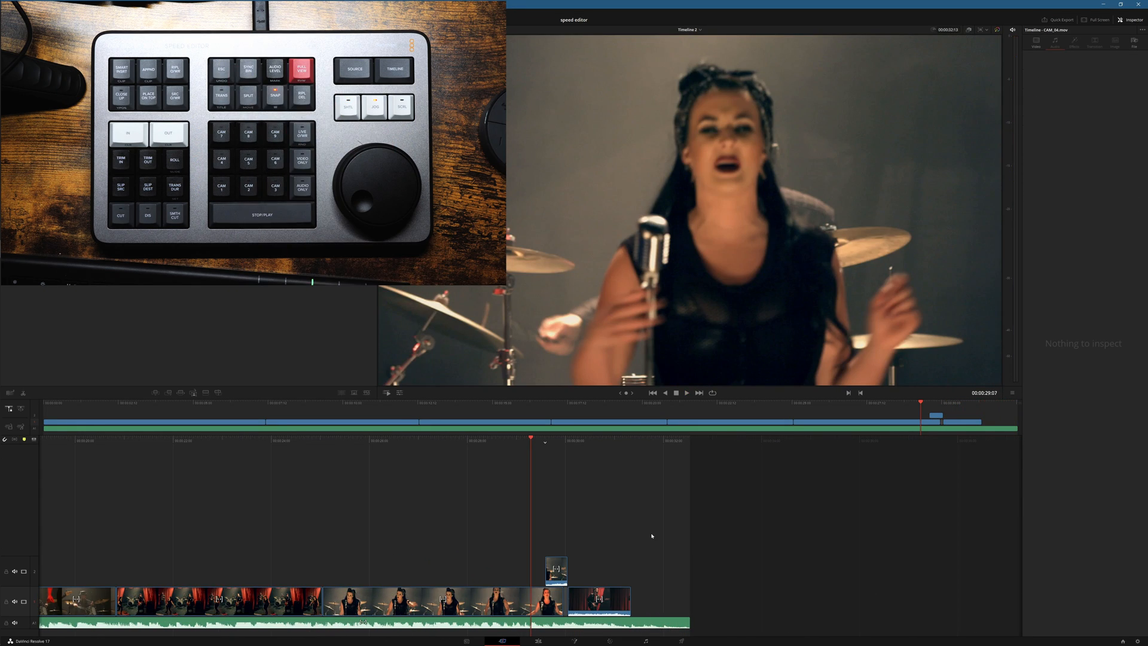
key("Left")
key("Left")
key("Left")
key("Left")
key("Left")
key("Left")
key("Left")
key("Left")
key("Left")
key("Left")
key("Left")
key("Left")
key("Left")
key("Left")
key("Left")
key("Left")
key("Left")
key("Left")
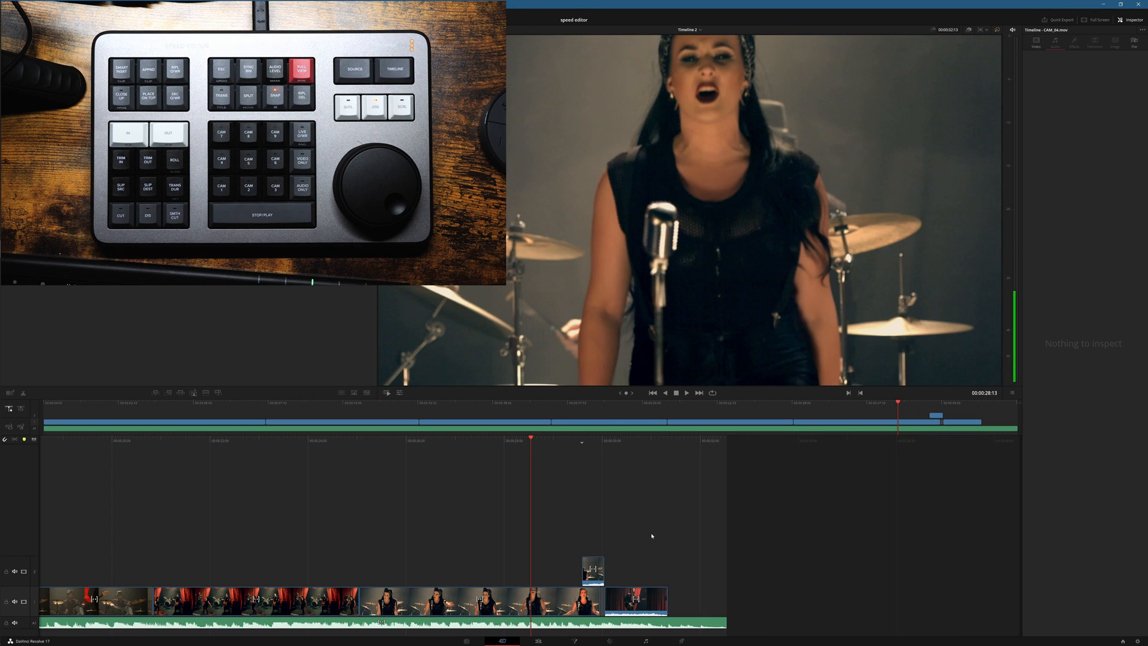